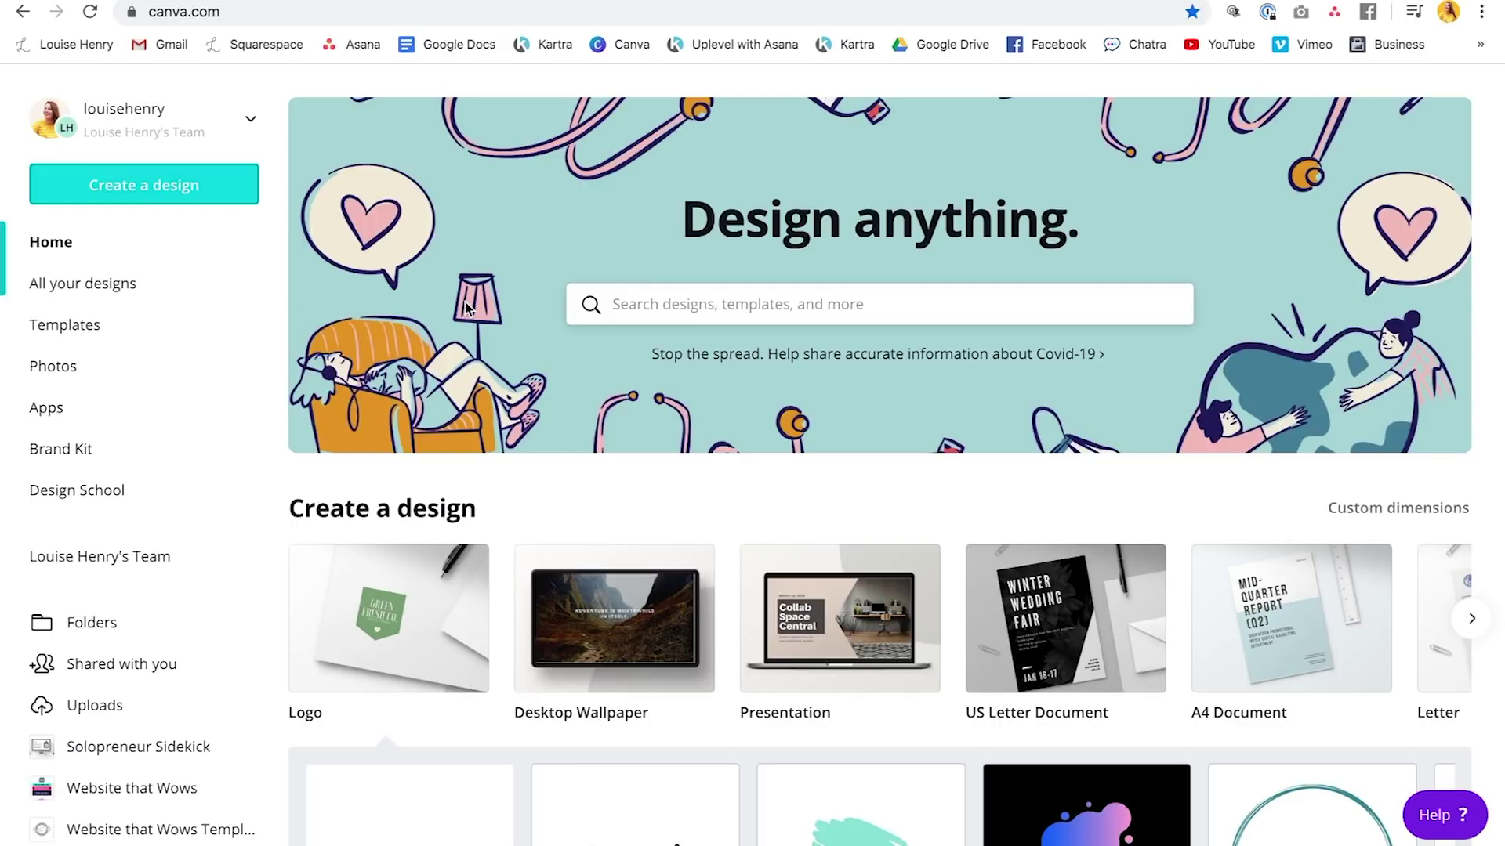
# Create a blank YouTube Thumbnail design from the 'youtube' design-type search.
pyautogui.click(154, 188)
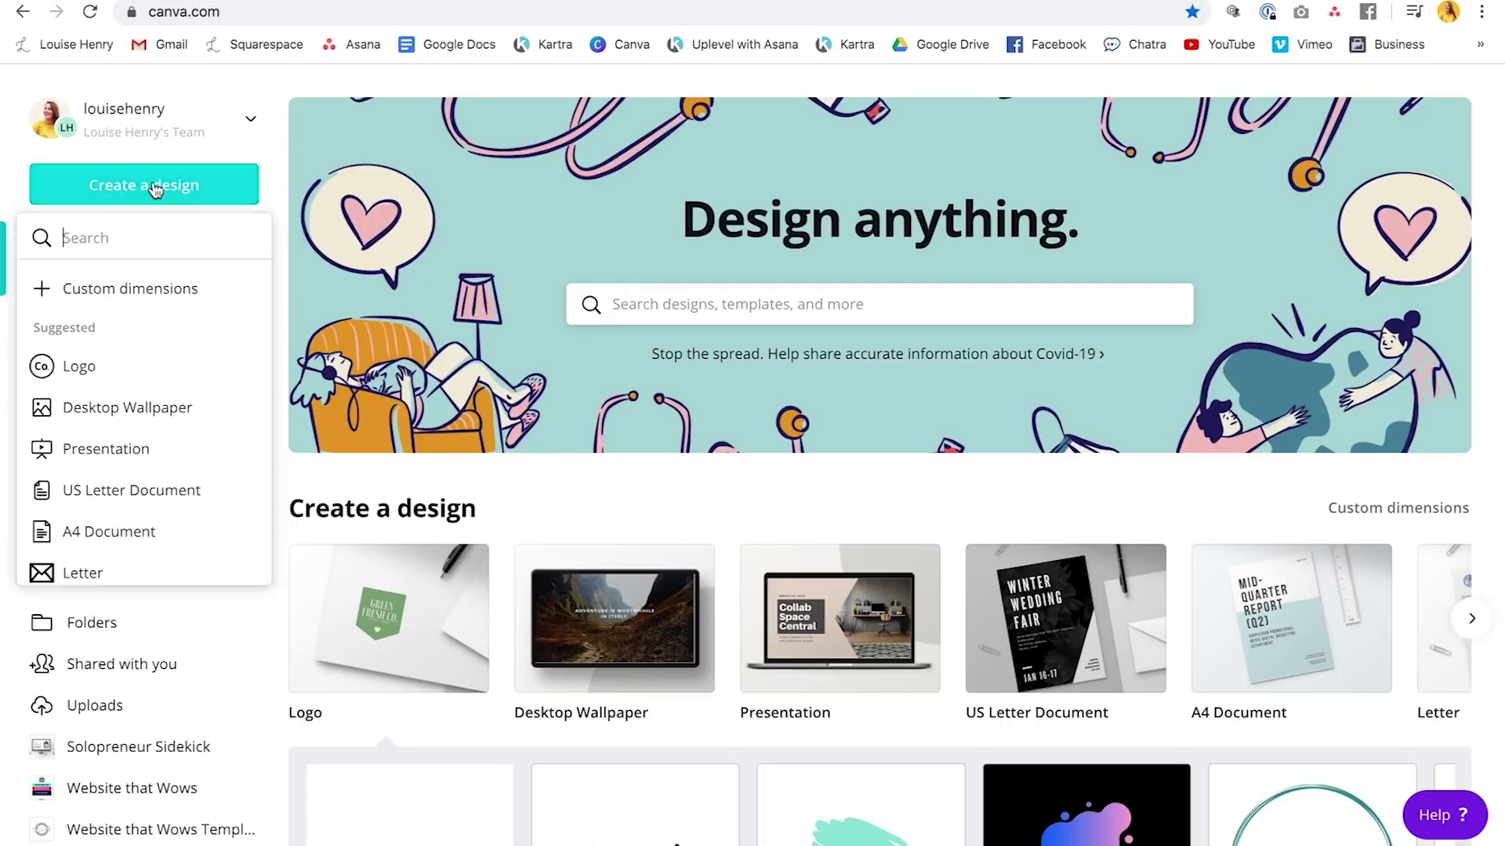
pyautogui.write('yout')
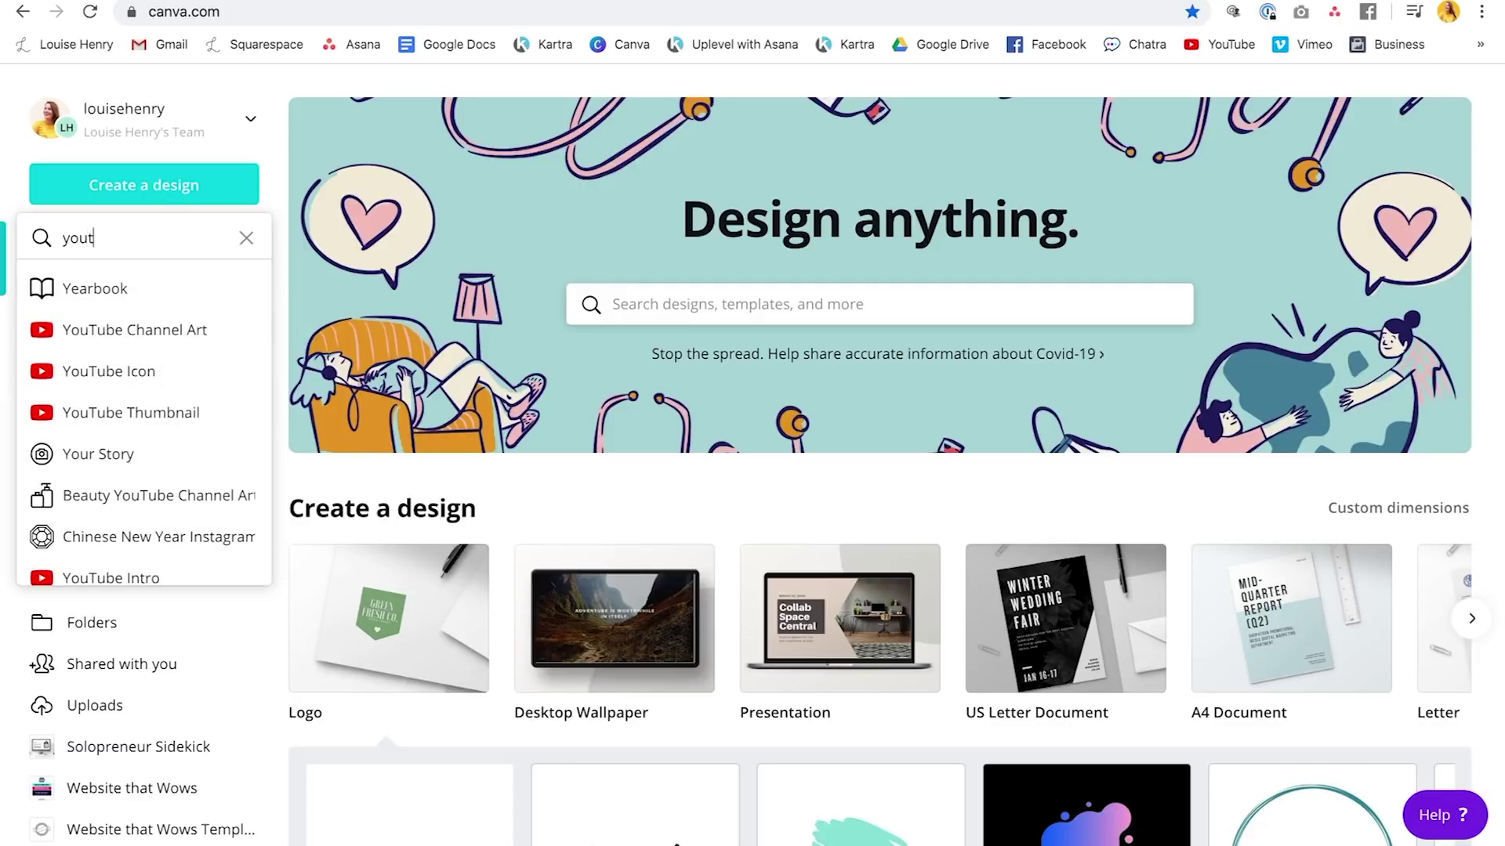
pyautogui.write('ube')
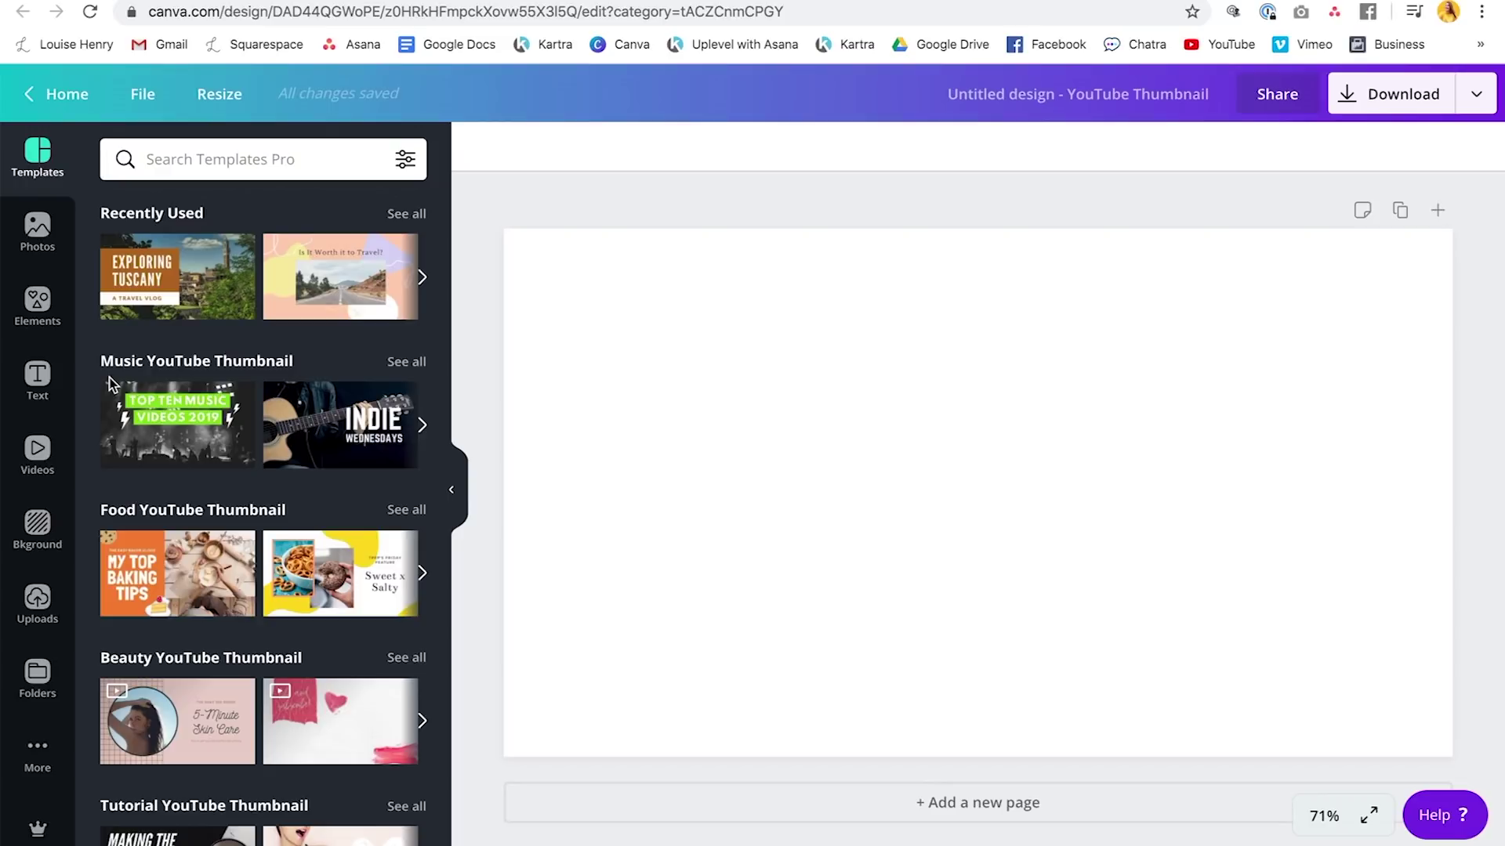
pyautogui.click(39, 317)
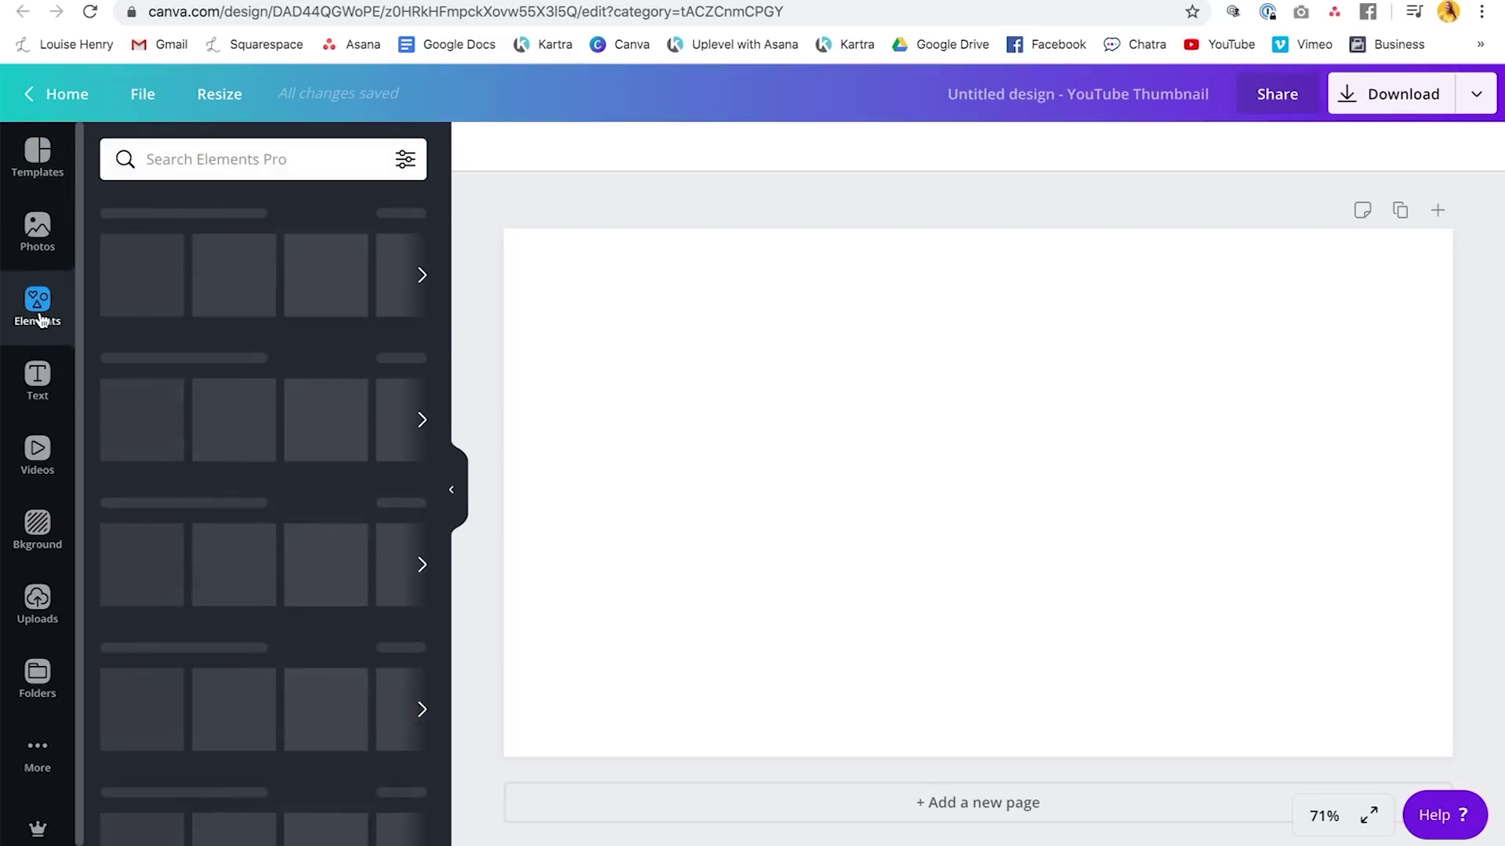
# Add the animated yellow stars sticker from the full Stickers collection to the page.
pyautogui.scroll(-5, 378, 300)
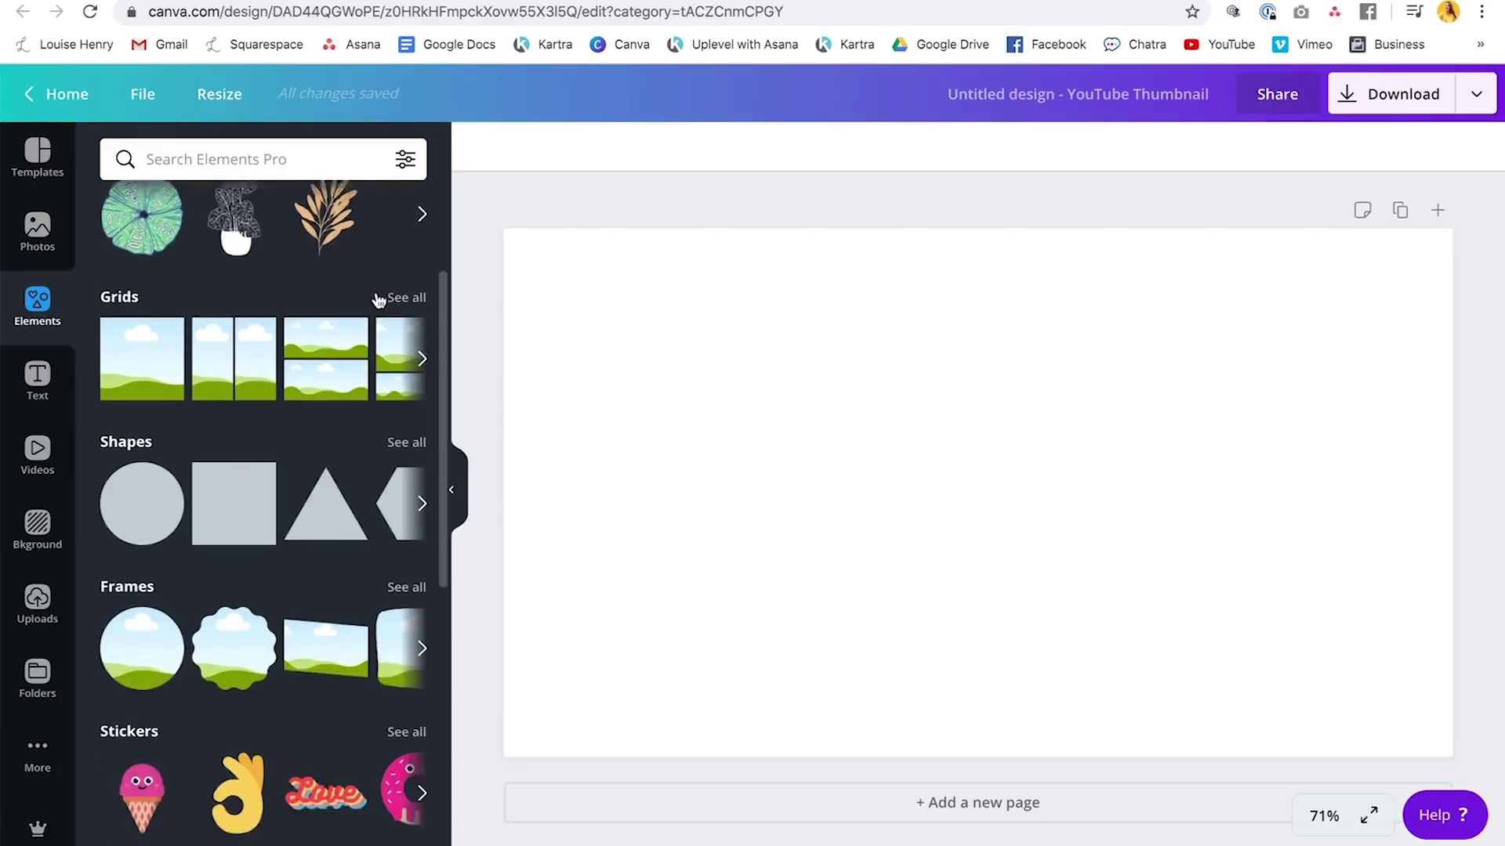
pyautogui.scroll(-3, 379, 300)
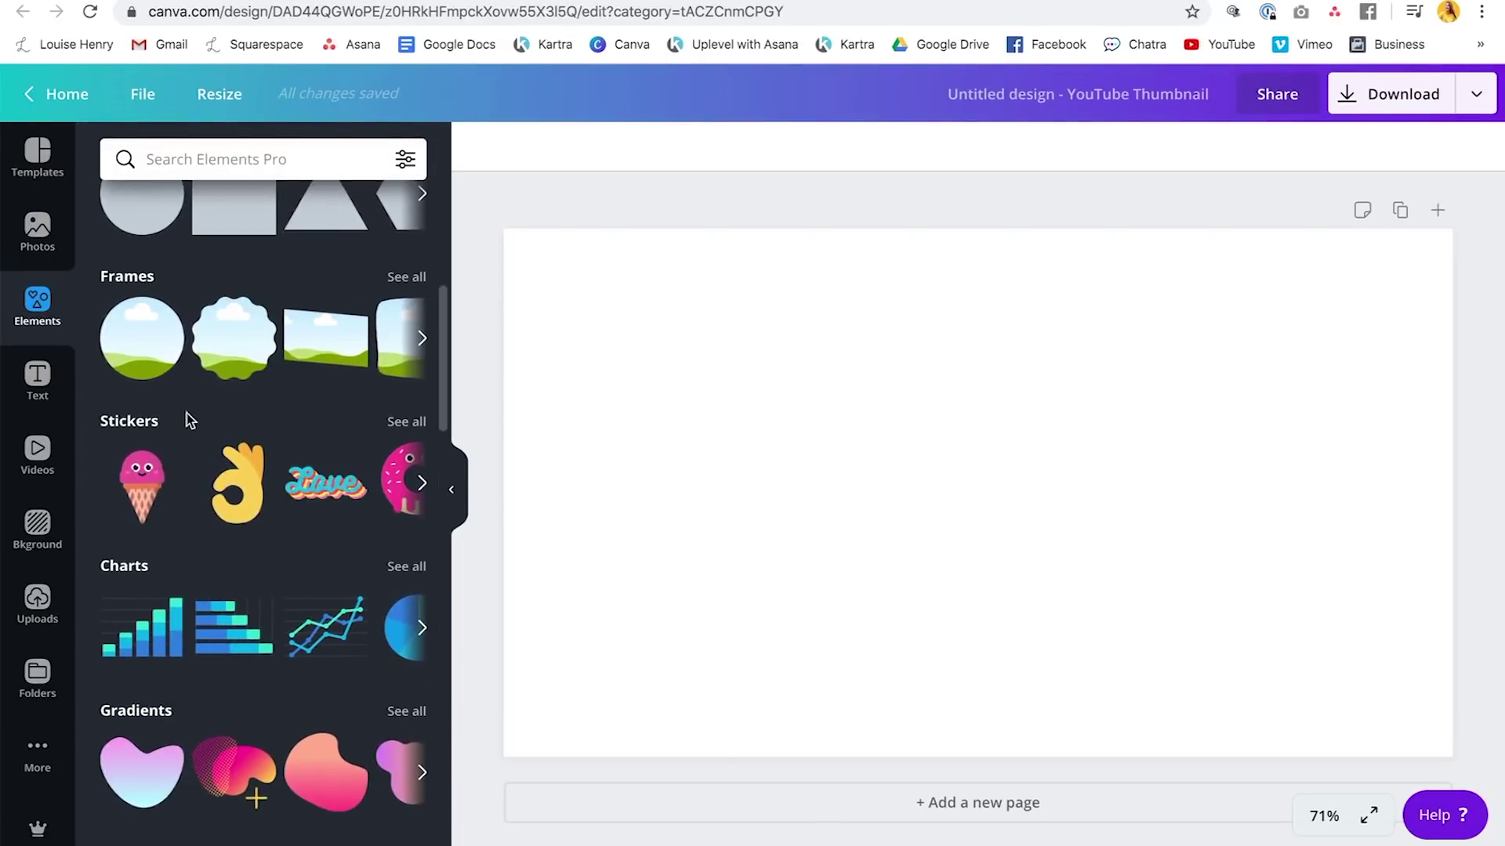
pyautogui.click(414, 432)
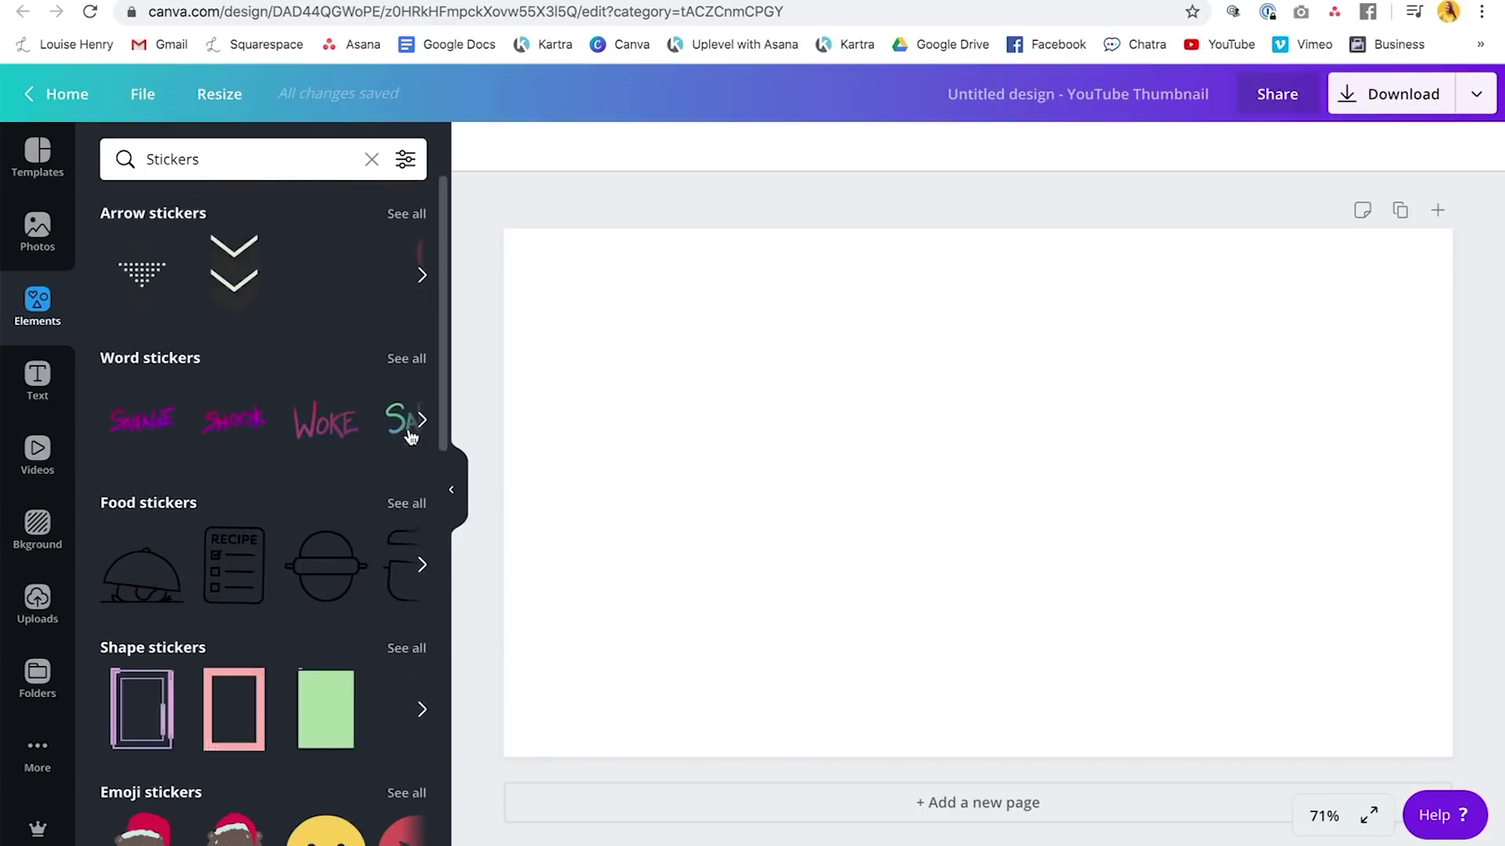
pyautogui.scroll(-3, 388, 266)
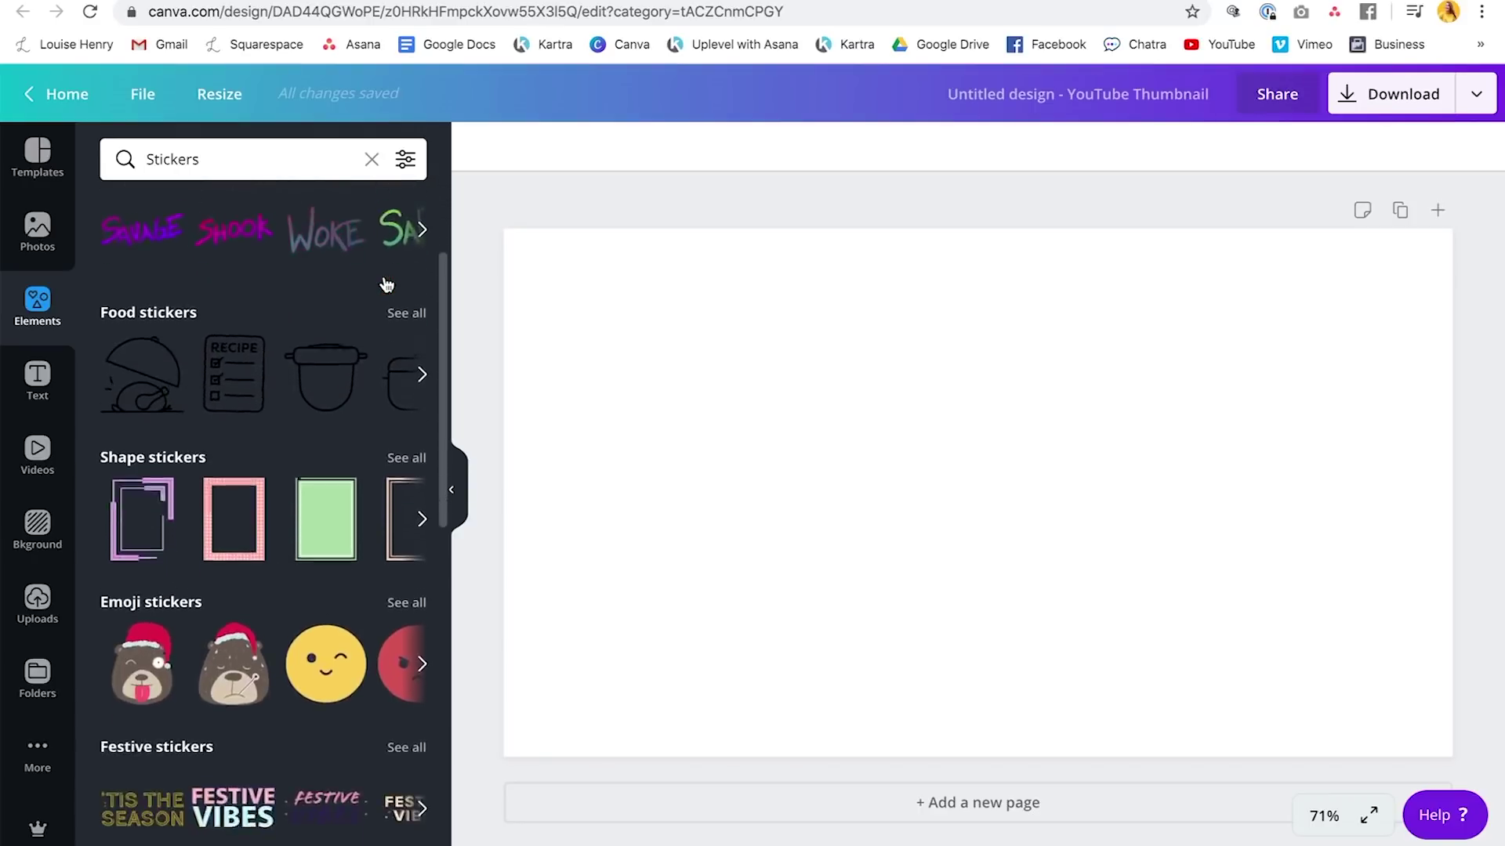
pyautogui.scroll(-6, 384, 276)
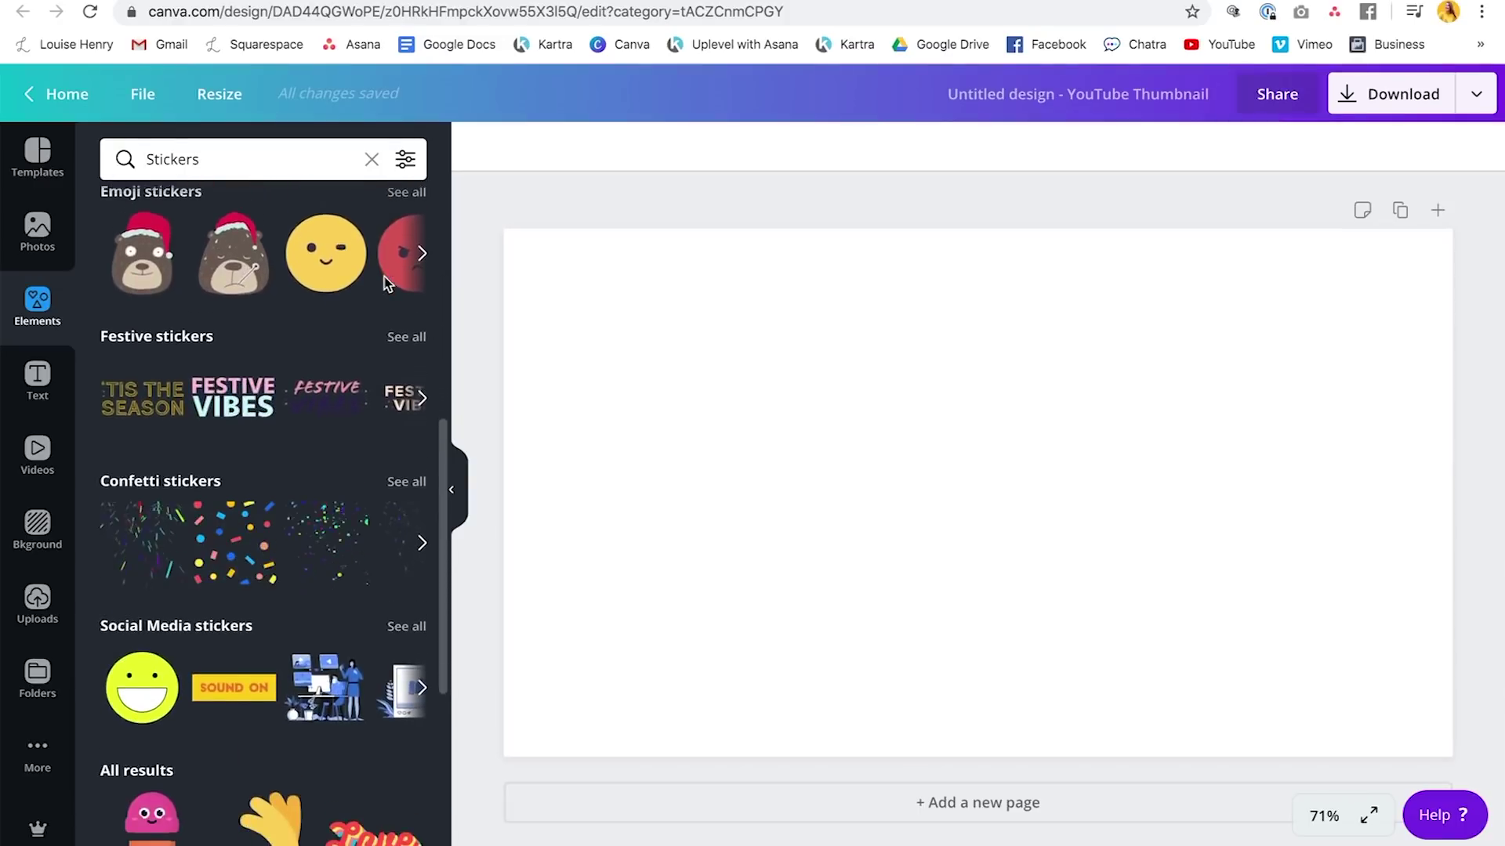
pyautogui.scroll(-5, 387, 283)
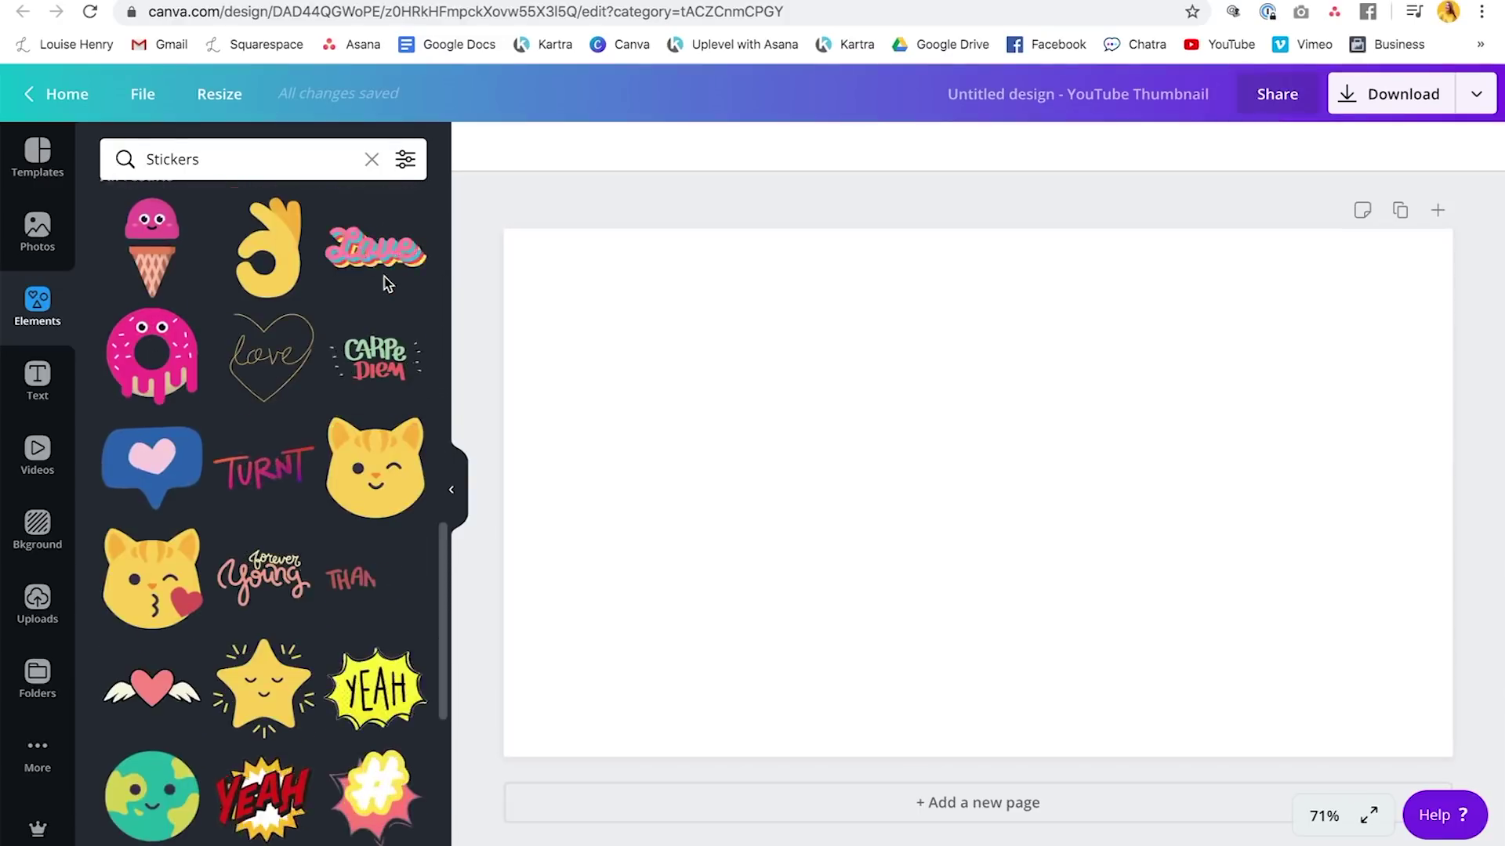
pyautogui.scroll(-10, 388, 314)
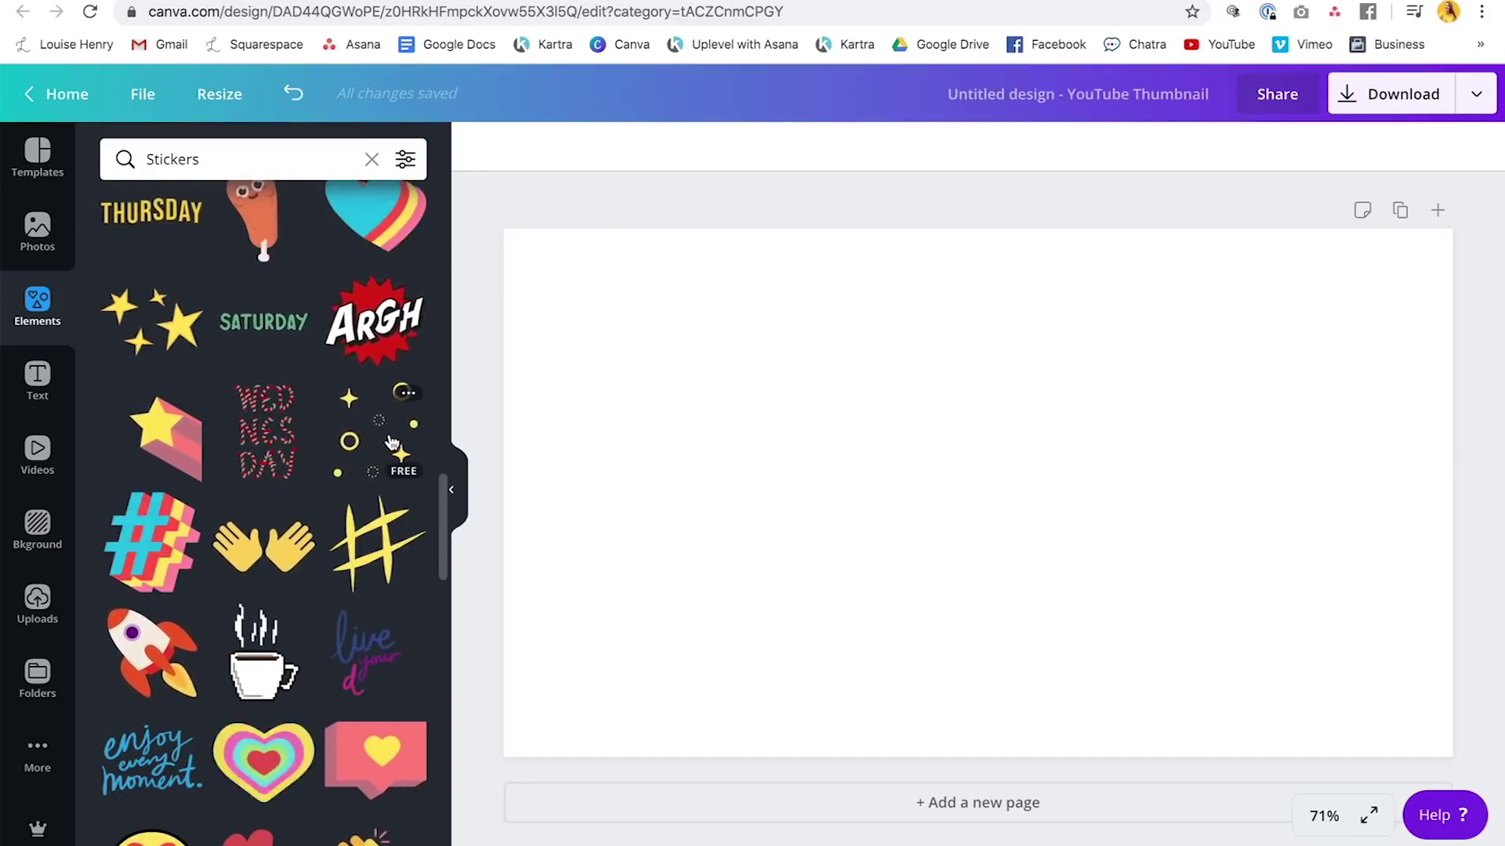
pyautogui.click(177, 332)
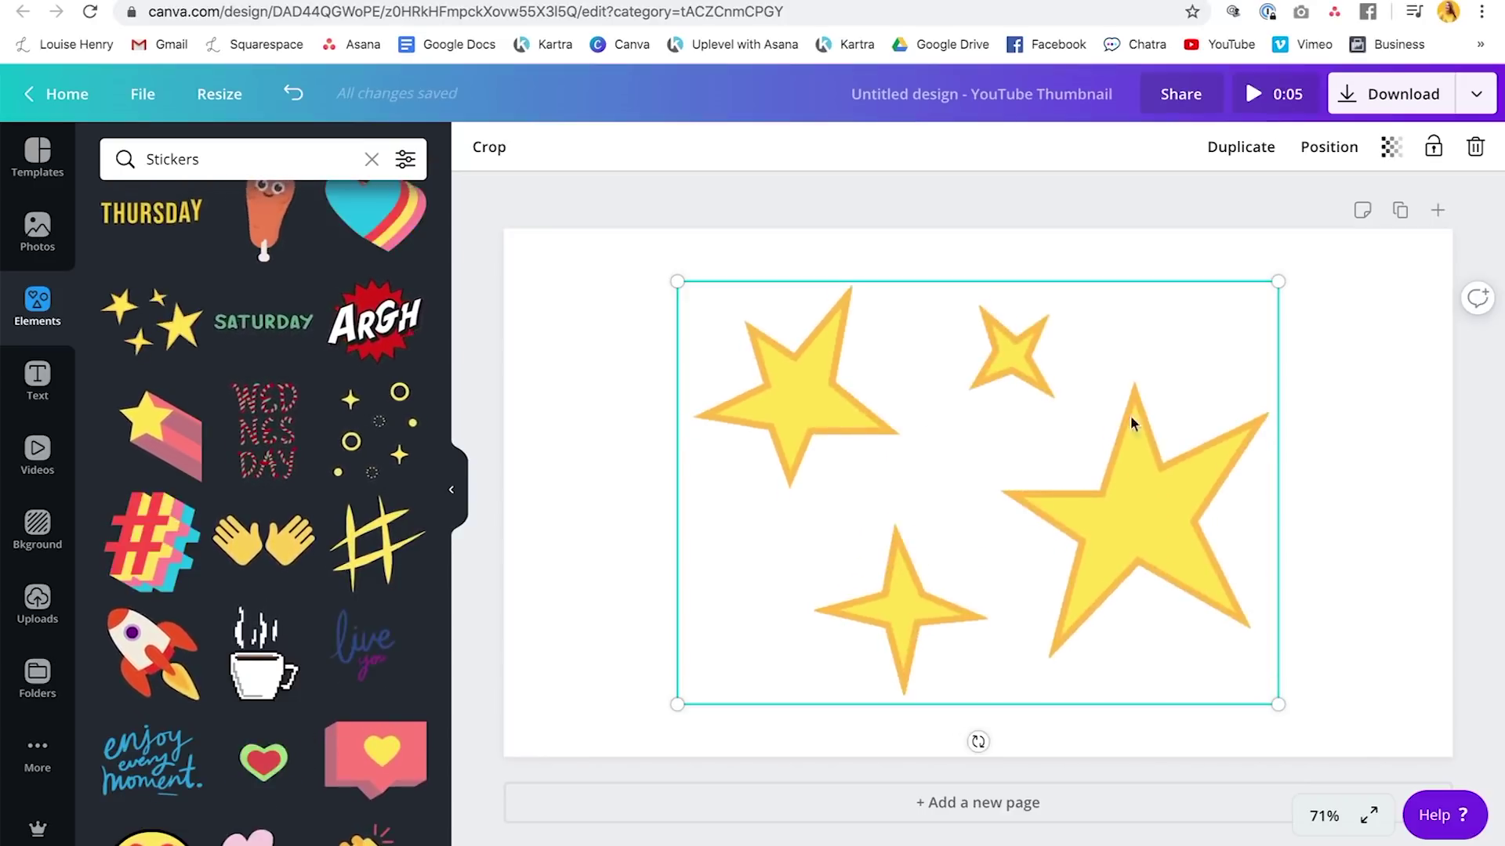
pyautogui.moveTo(358, 280)
pyautogui.click(262, 159)
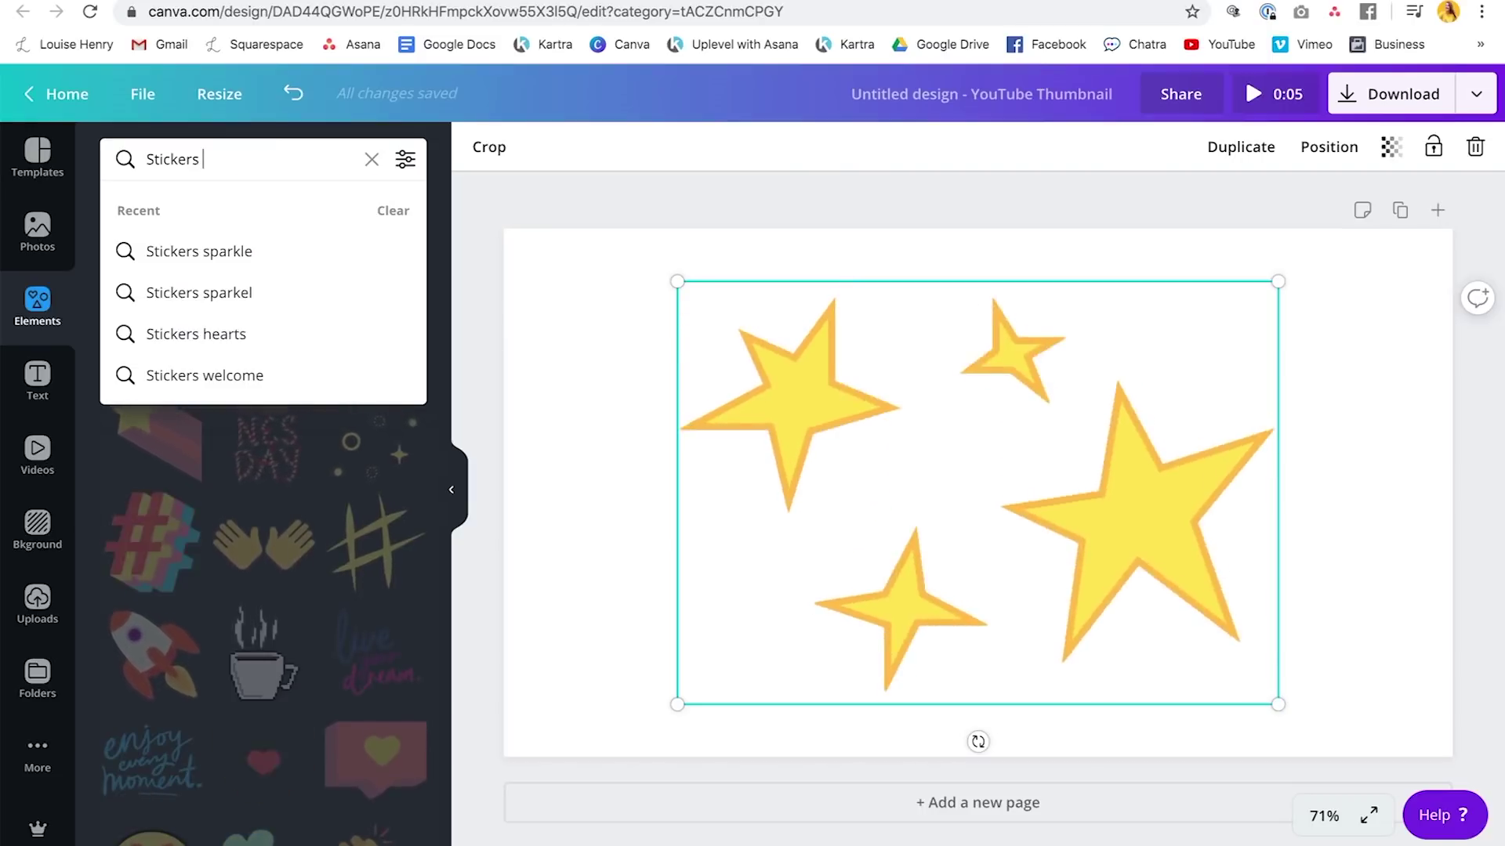
# Swap the stars for the multicoloured welcome! sticker, shrunk and centred on the page.
pyautogui.write('welcome')
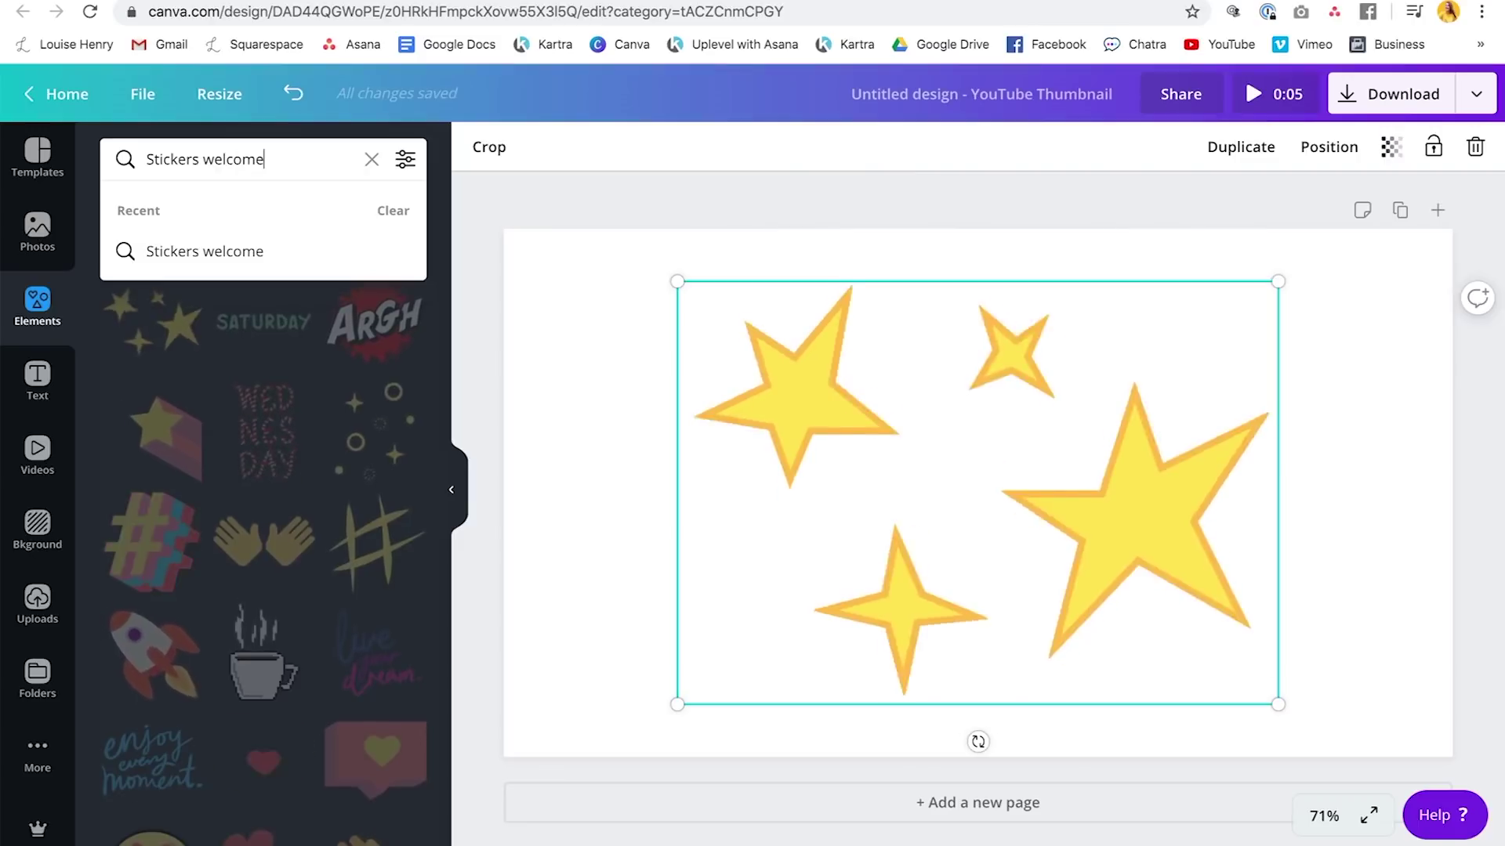
pyautogui.press('Return')
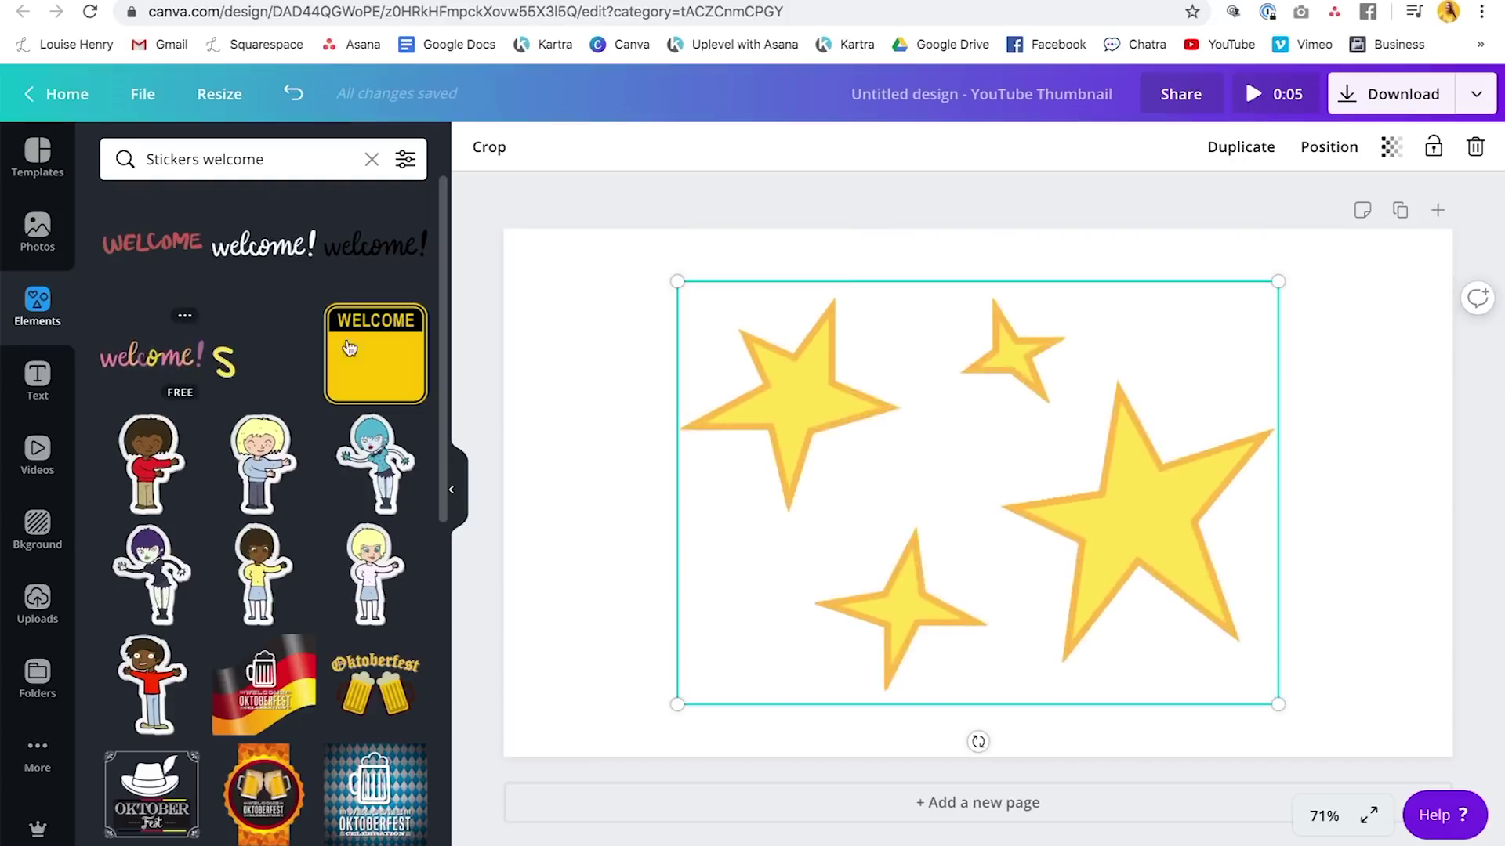
pyautogui.press('Delete')
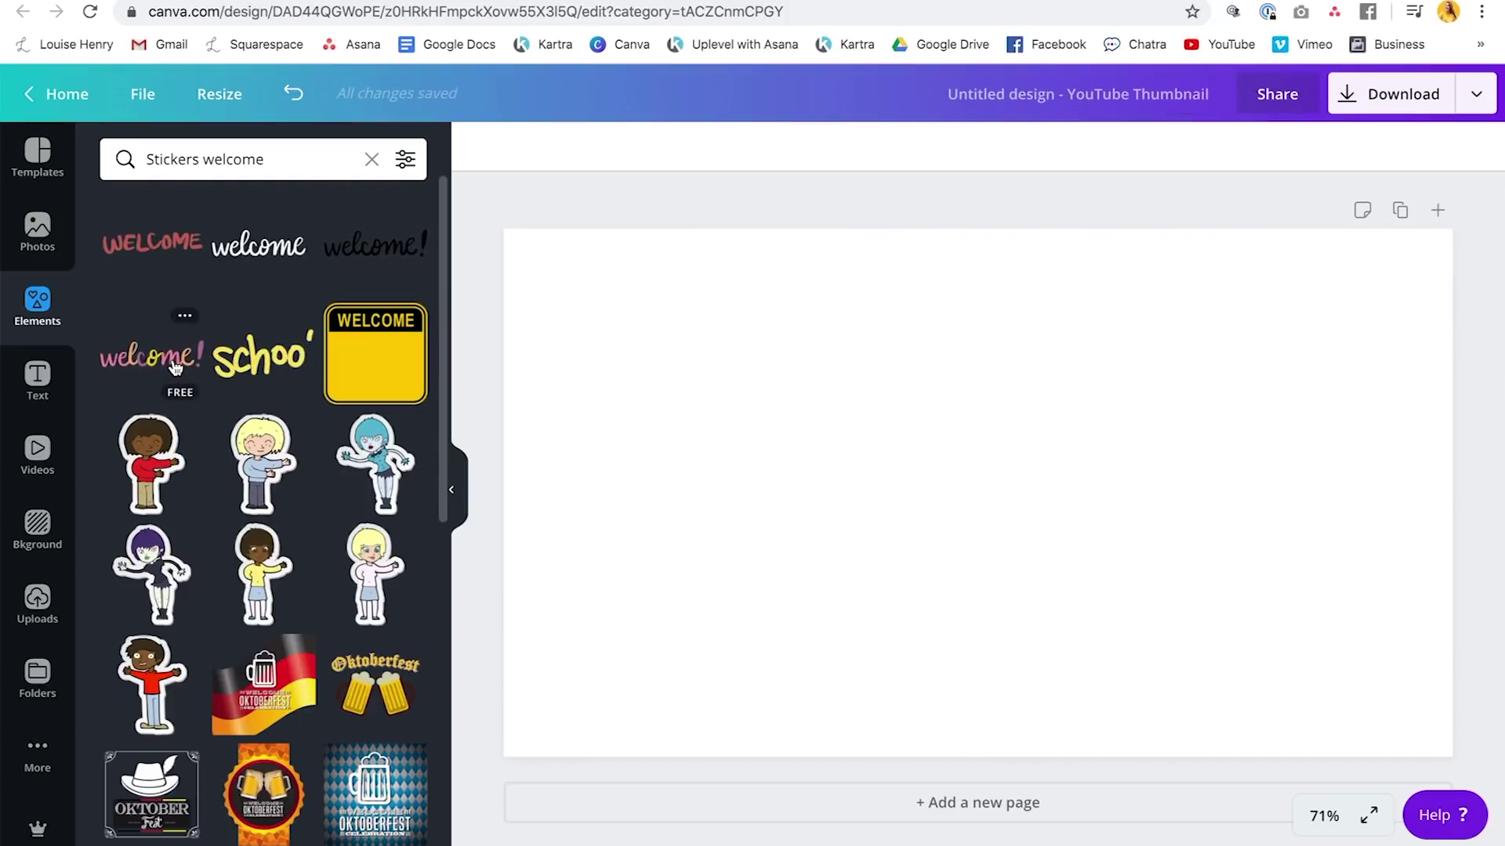
pyautogui.click(194, 342)
pyautogui.moveTo(1409, 384); pyautogui.dragTo(1105, 462)
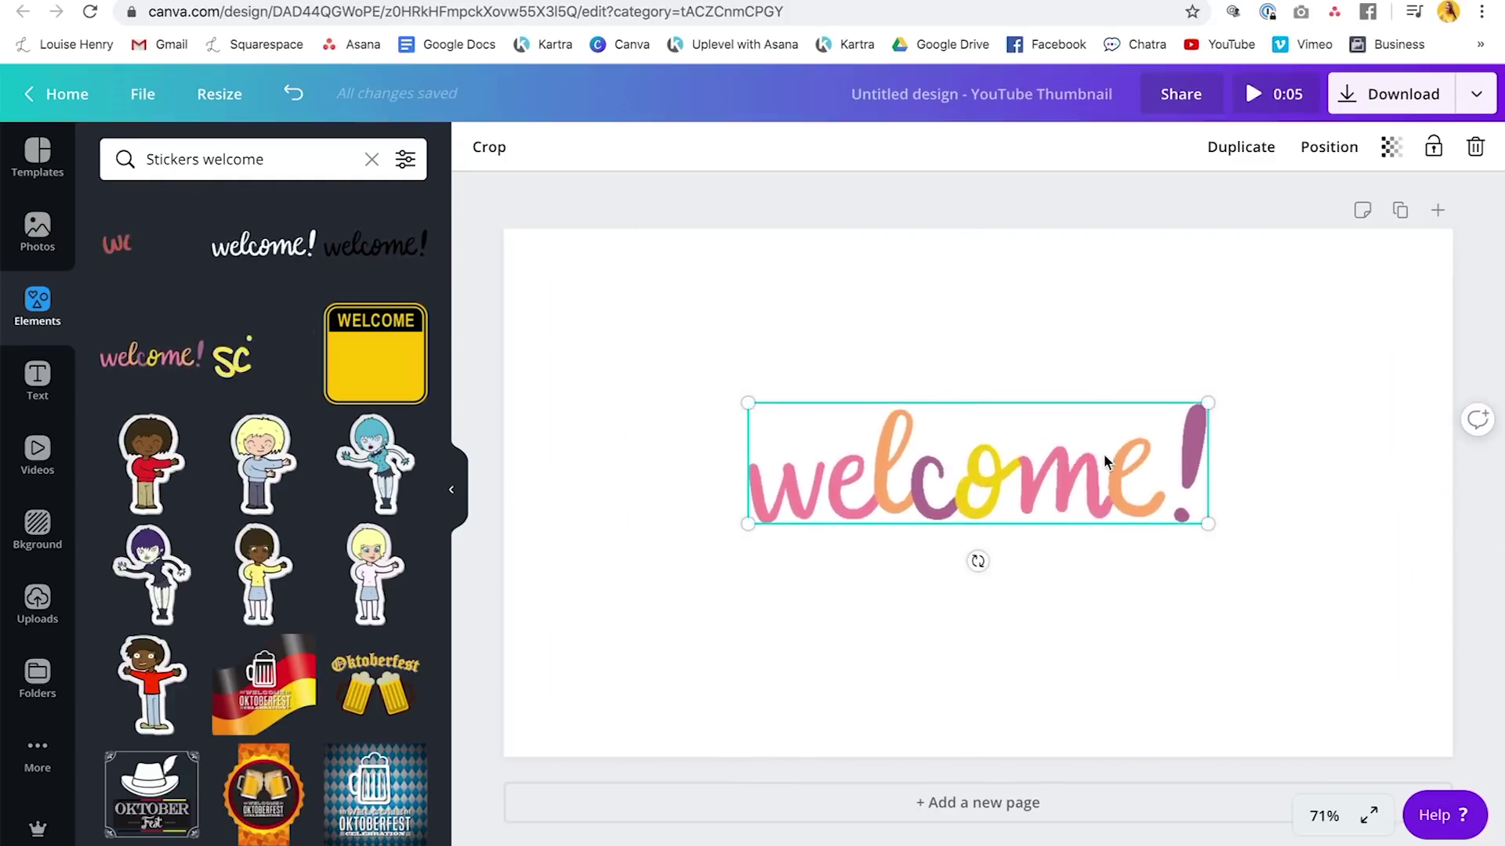
# Add a pink heart sticker from the 'hearts' search above welcome! and select both.
pyautogui.doubleClick(238, 160)
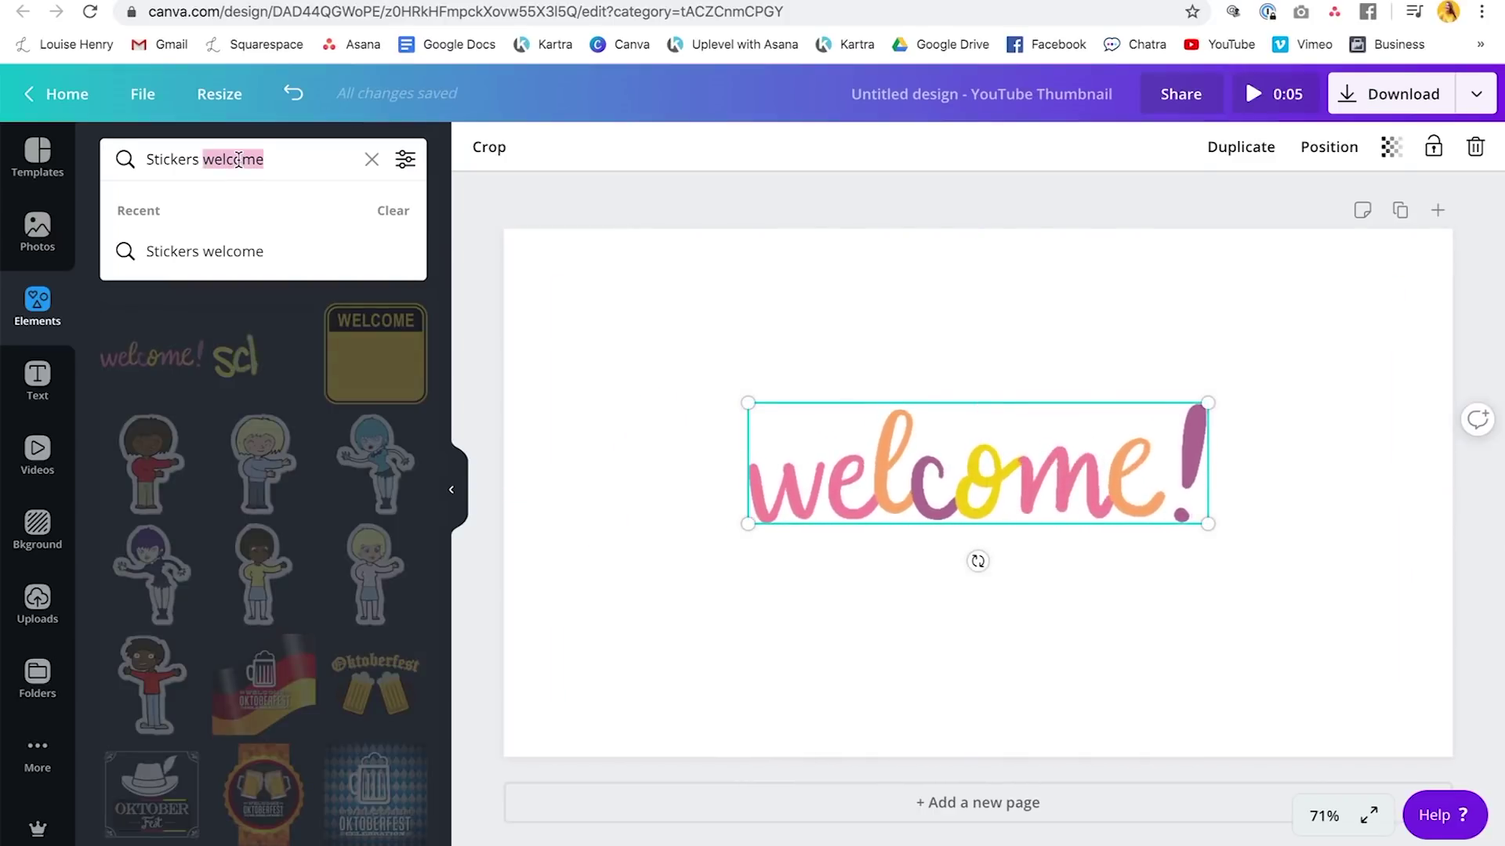
pyautogui.write('hearts')
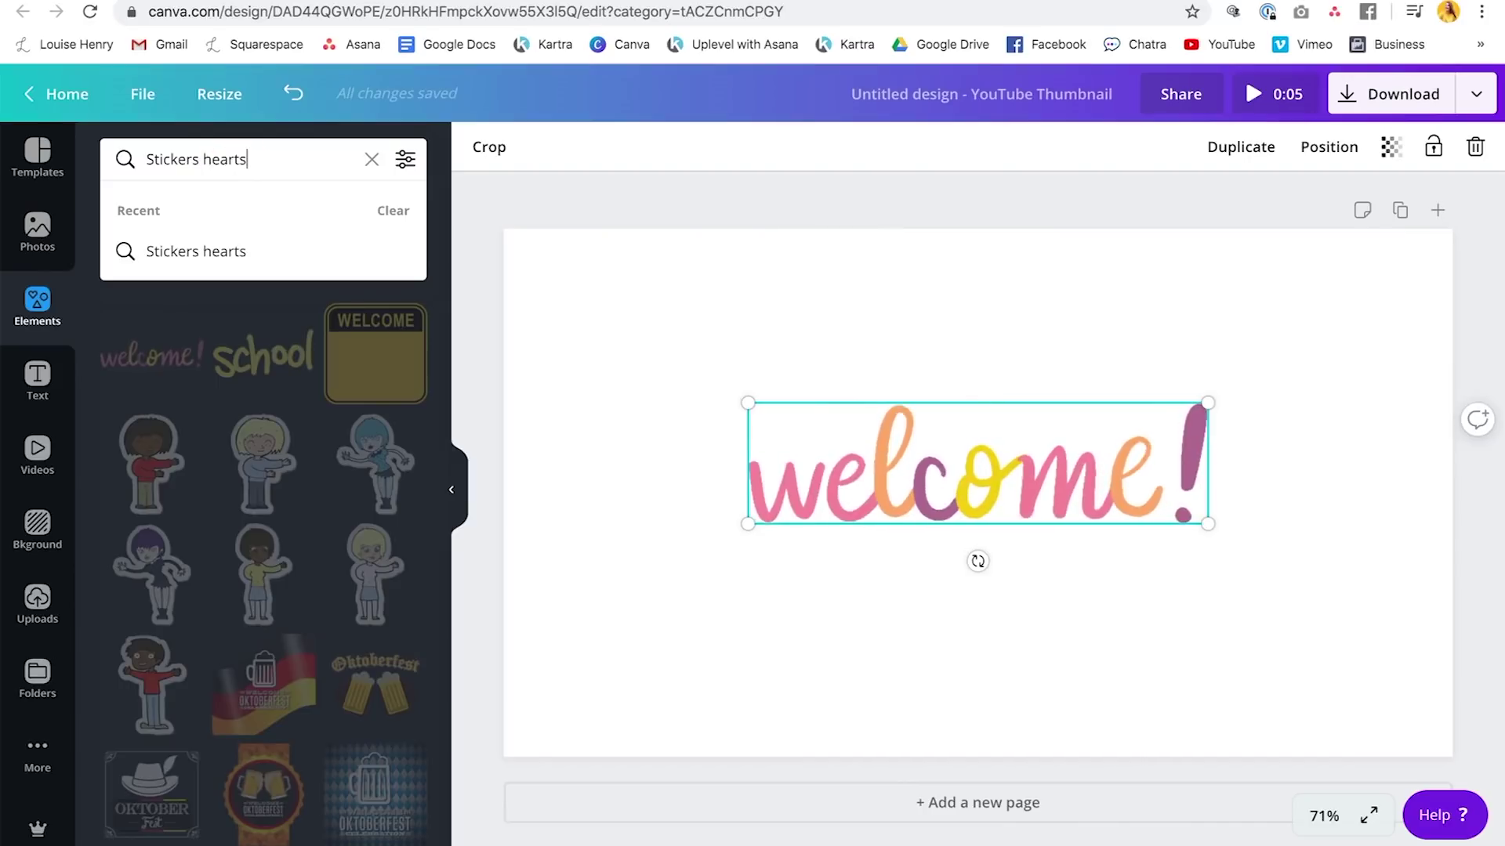
pyautogui.press('Return')
pyautogui.scroll(-1, 435, 248)
pyautogui.scroll(-6, 436, 248)
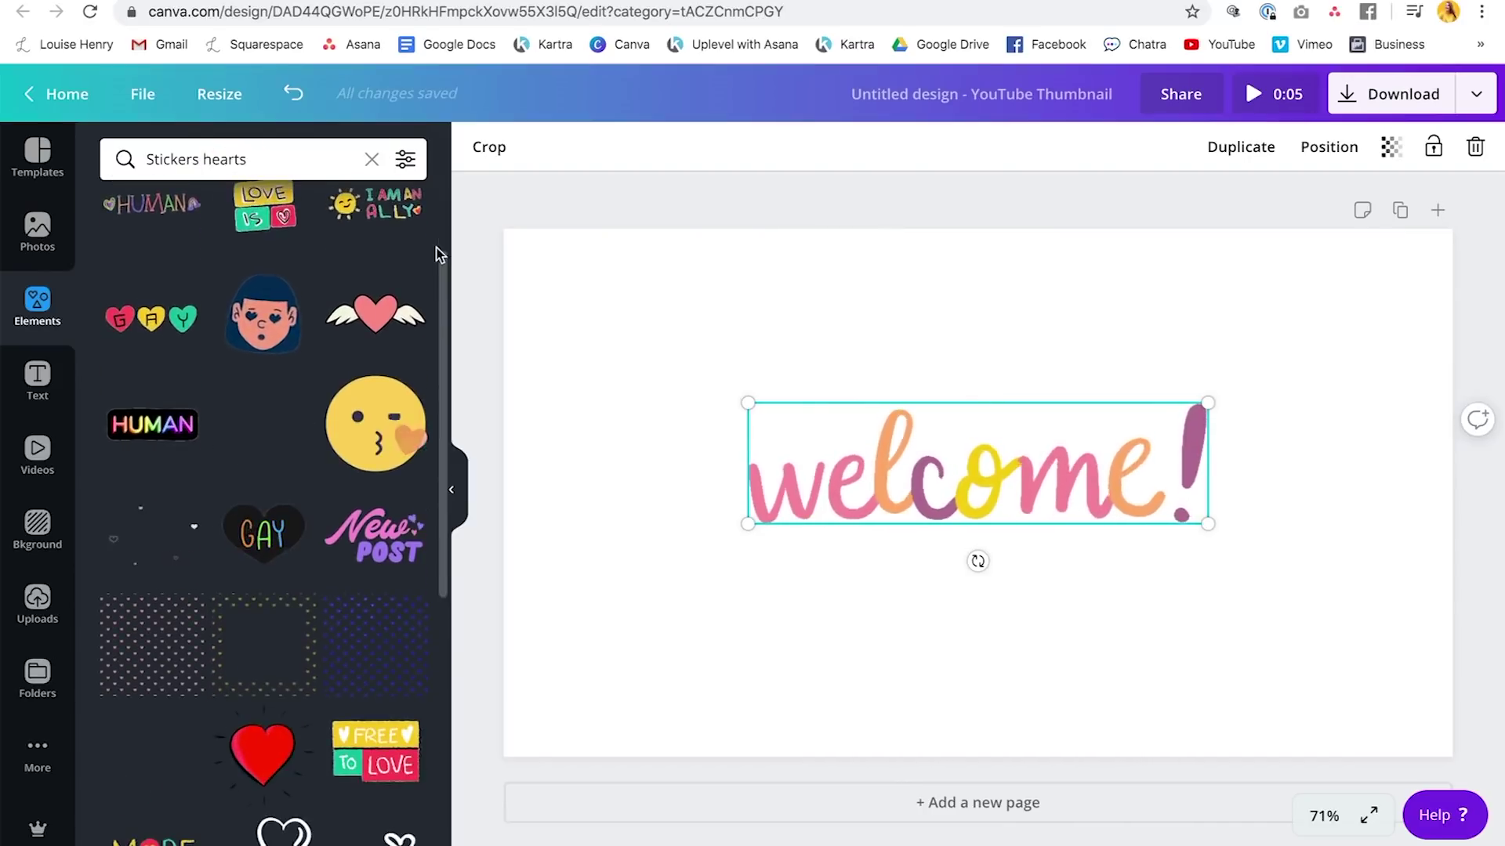
pyautogui.scroll(-6, 436, 248)
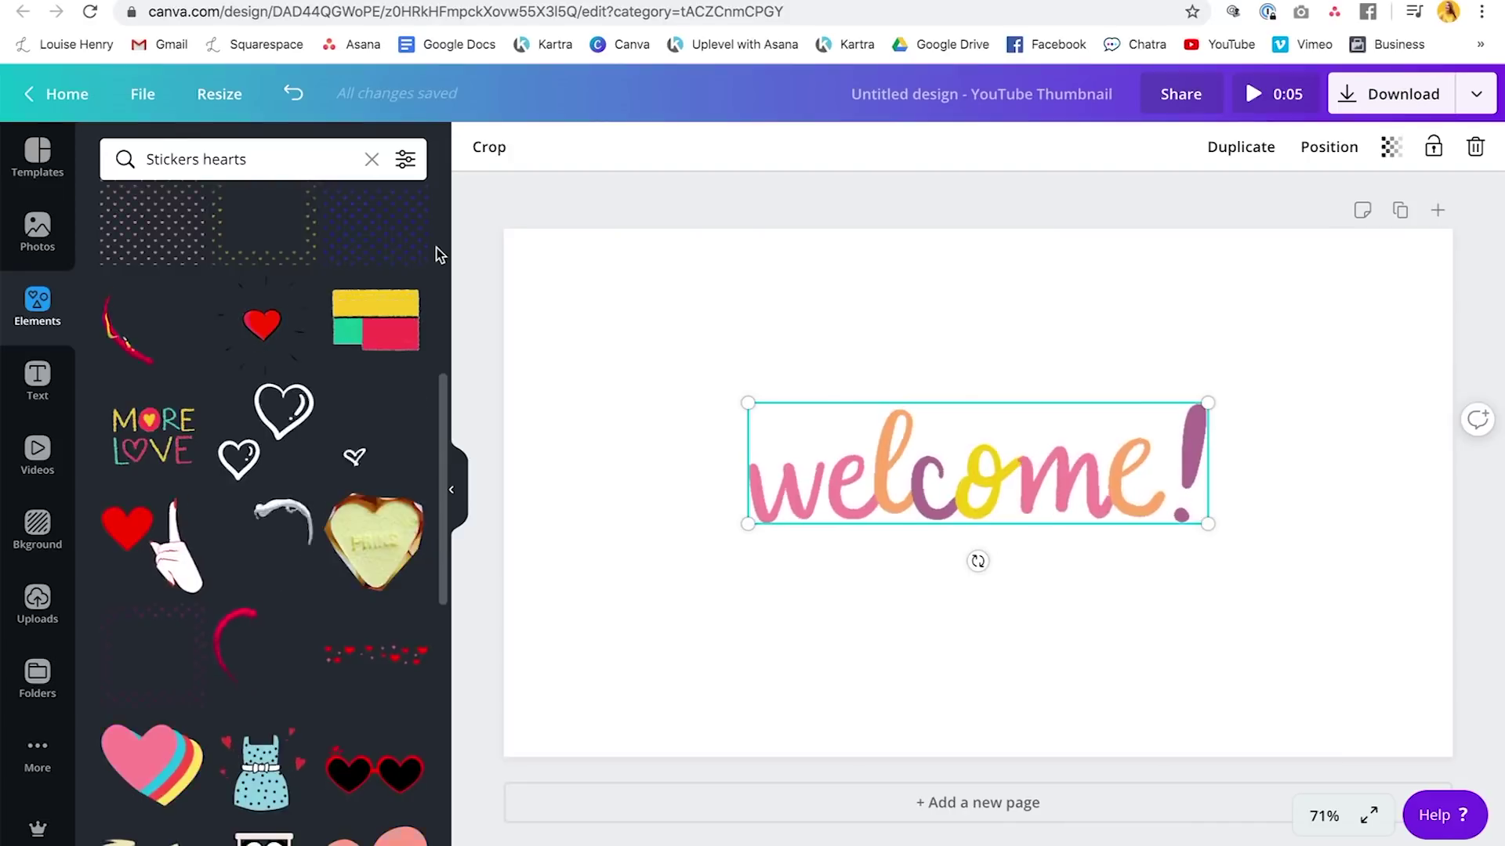
pyautogui.scroll(-3, 435, 248)
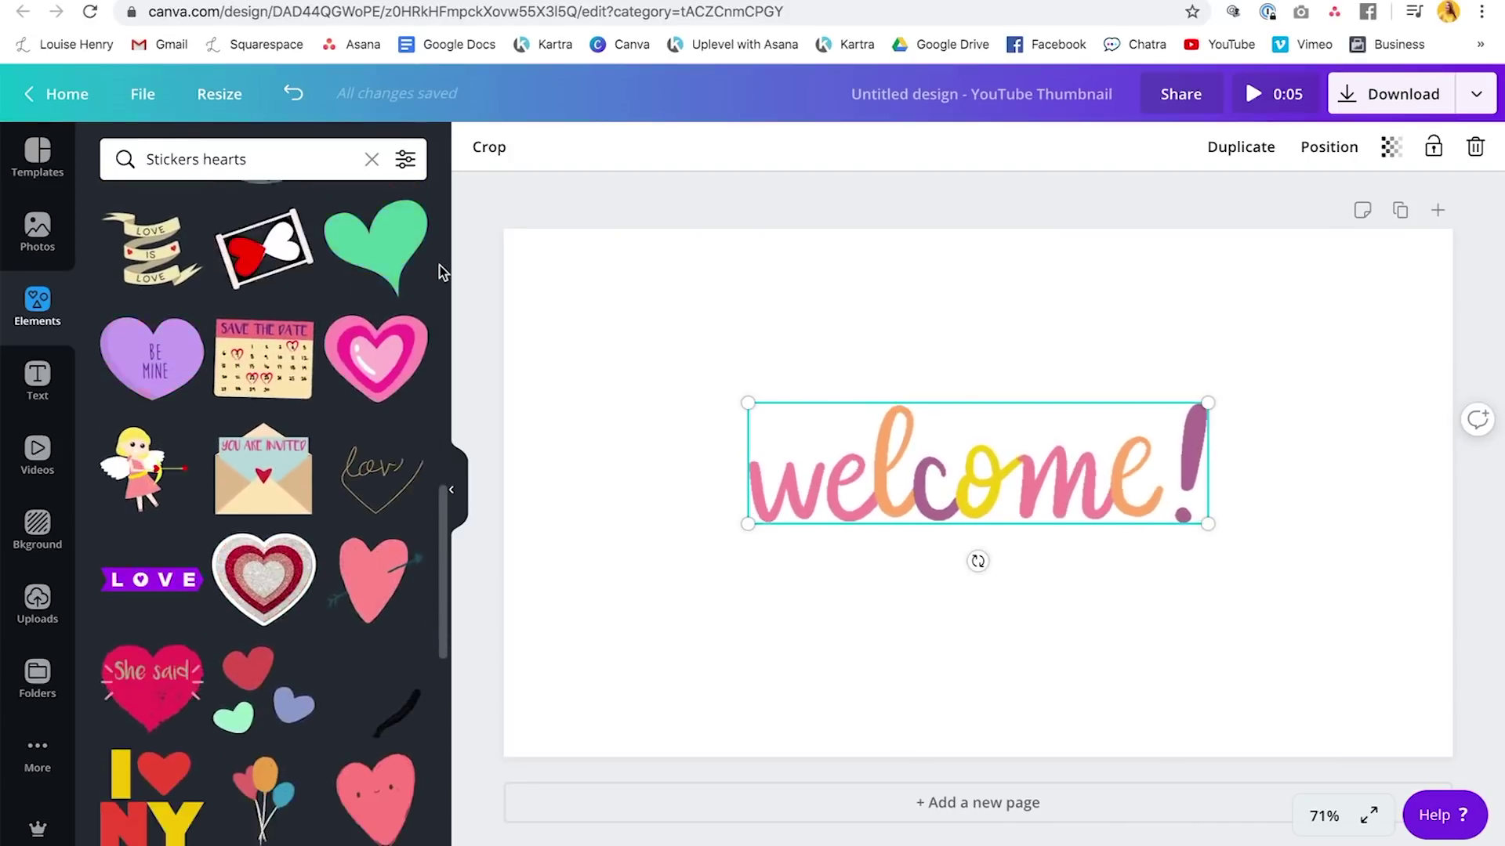
pyautogui.moveTo(377, 298); pyautogui.dragTo(978, 357)
pyautogui.click(1152, 296)
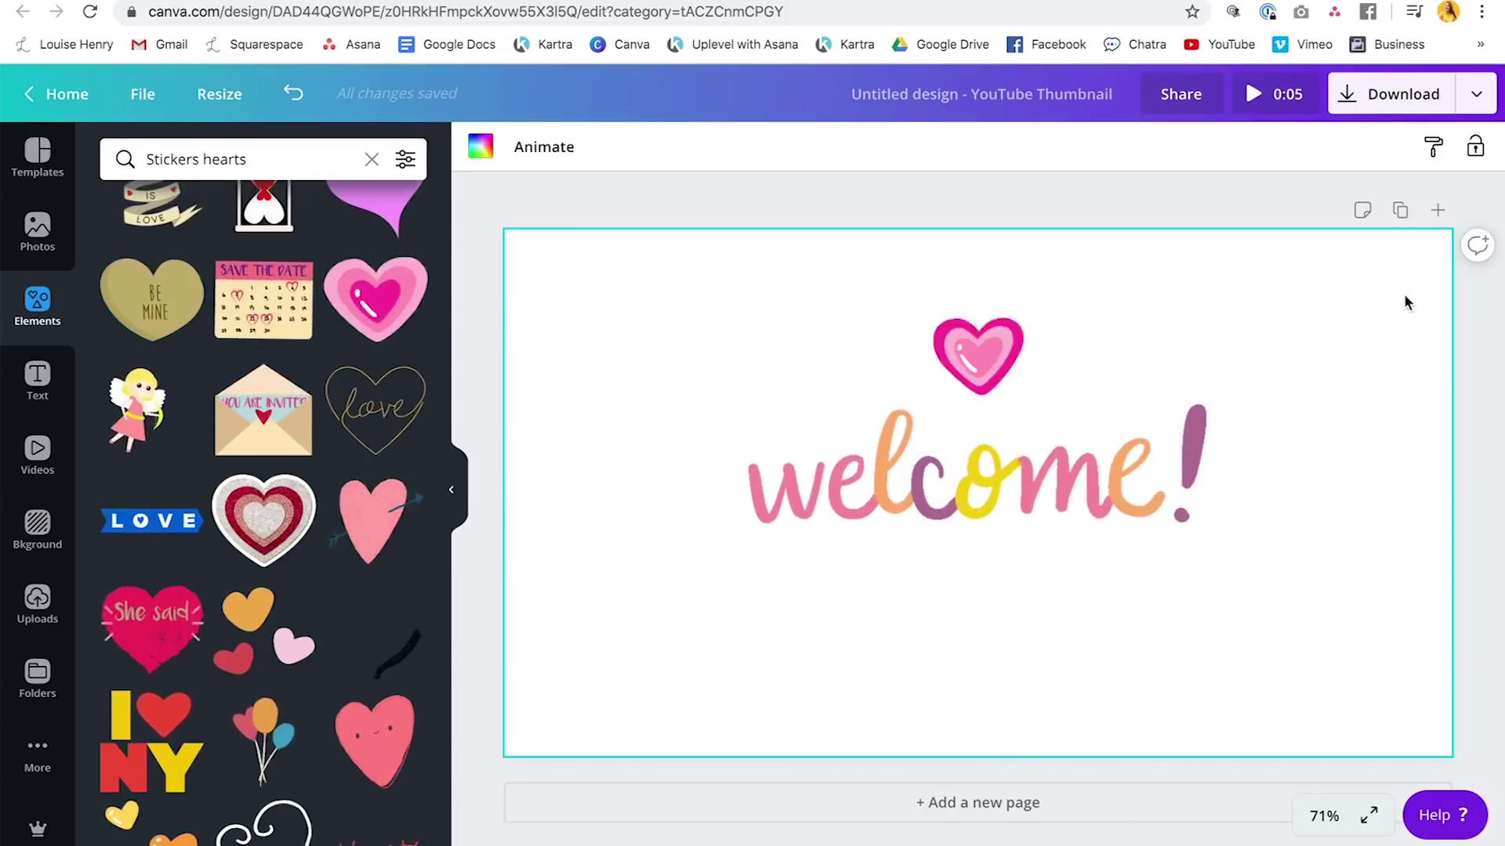
pyautogui.moveTo(683, 292); pyautogui.dragTo(1207, 657)
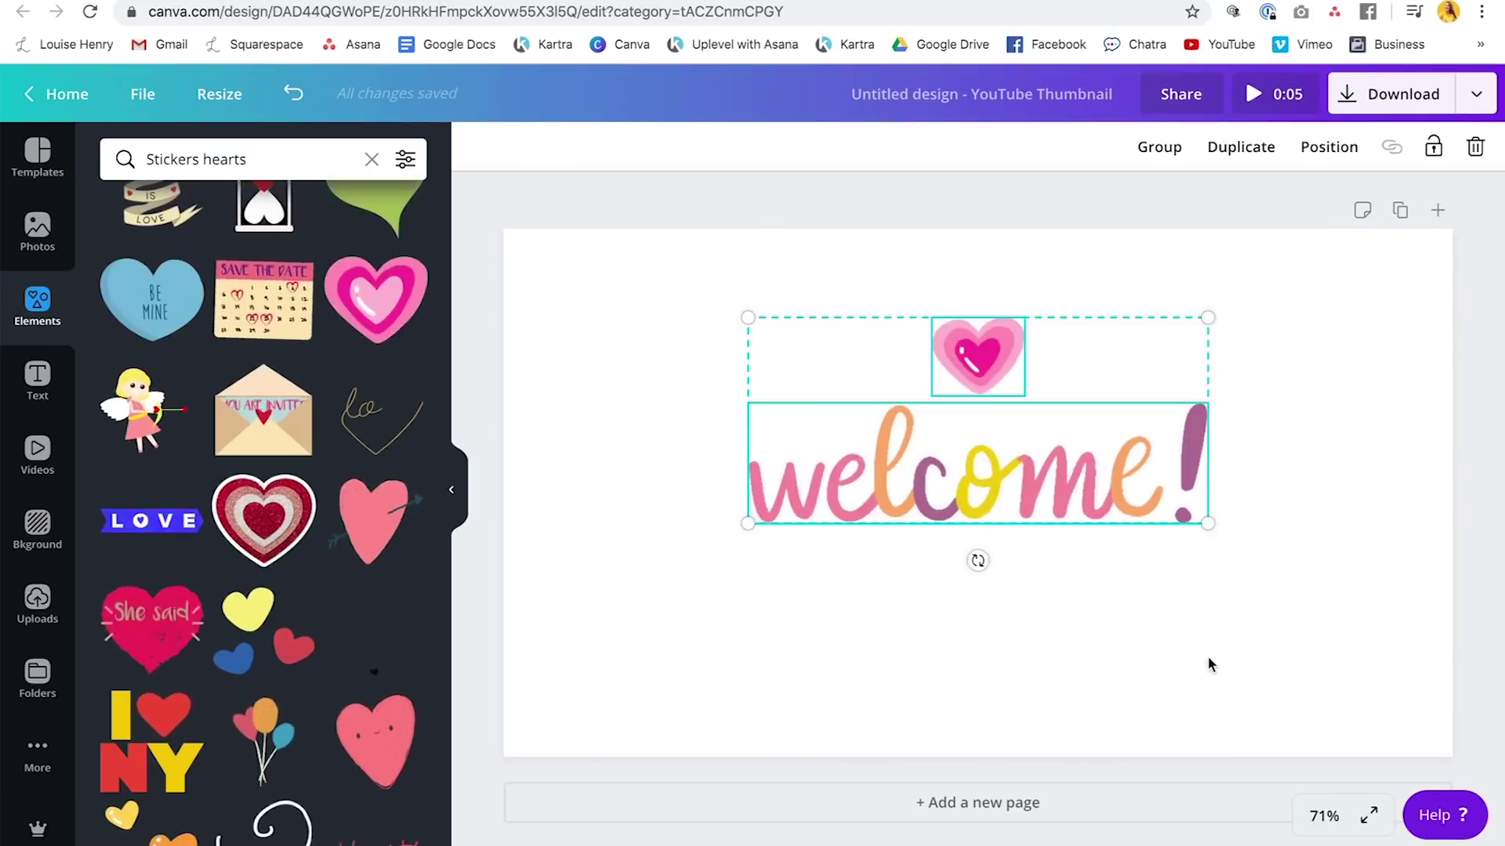
# Delete the heart and welcome! stickers and add the uploaded black signature image.
pyautogui.press('Delete')
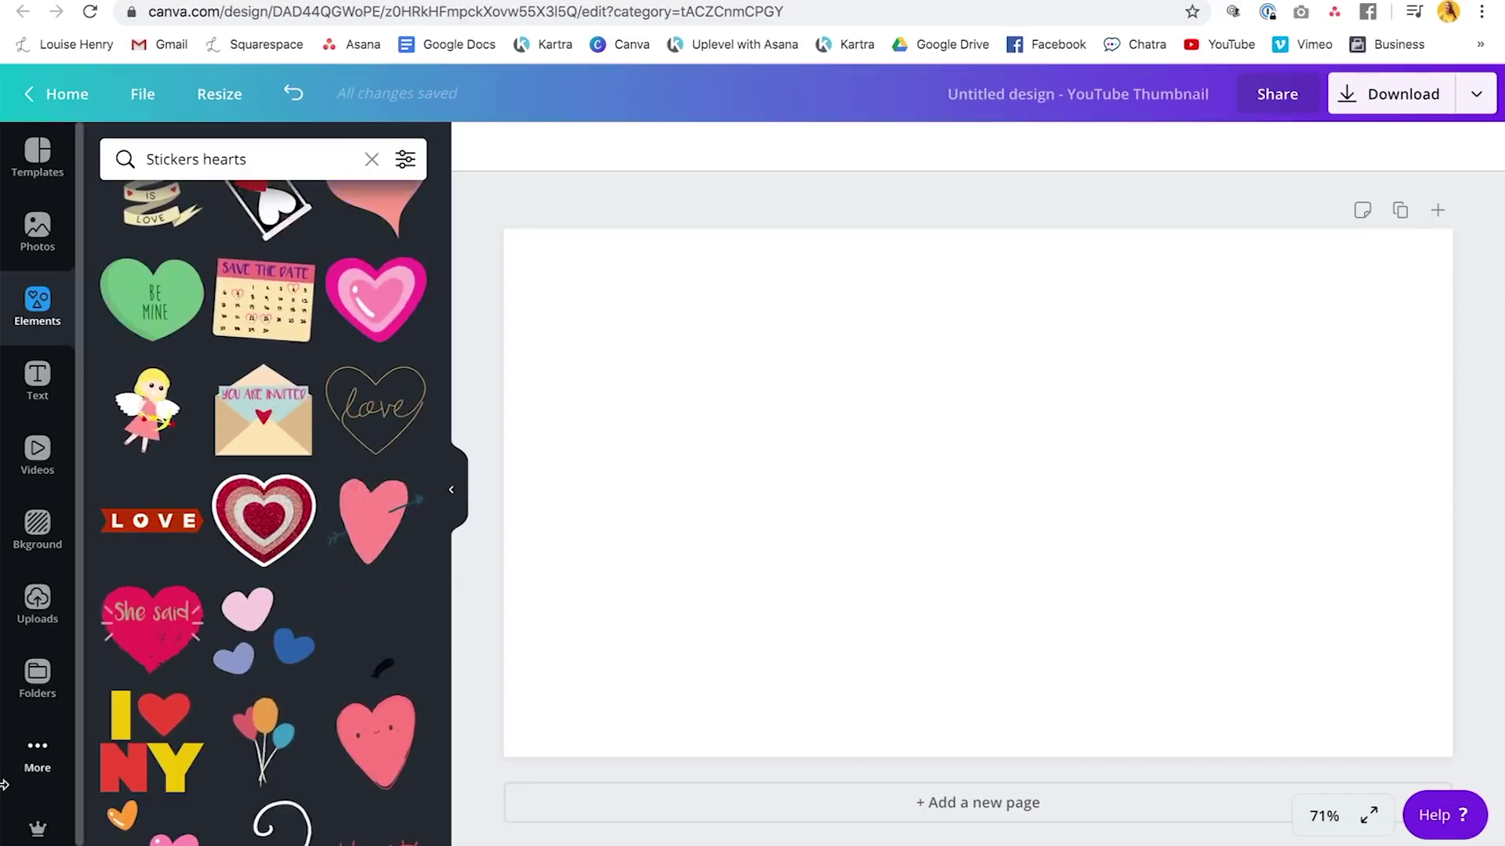
pyautogui.click(38, 611)
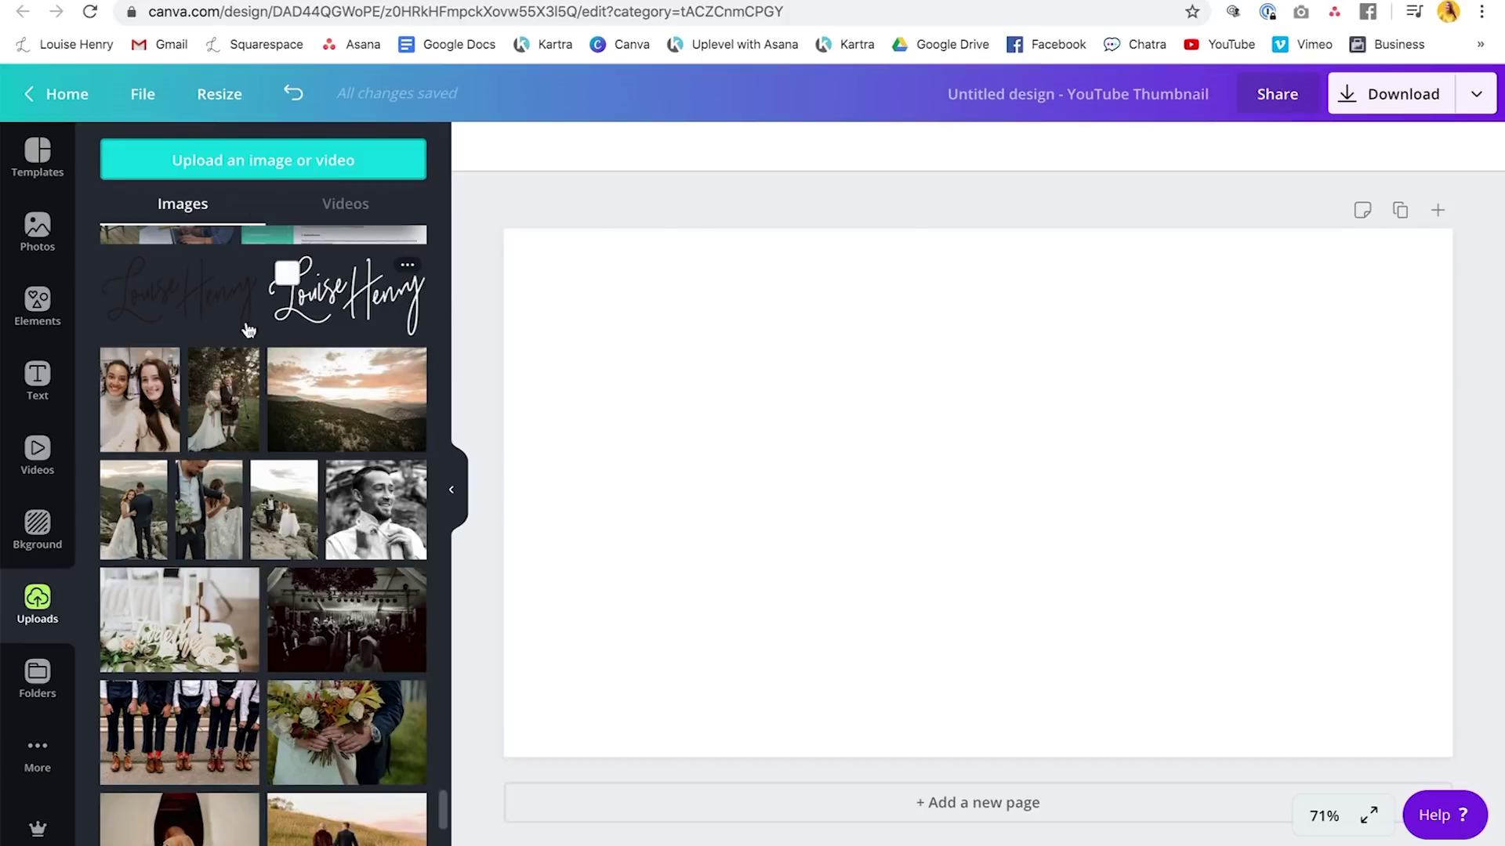
pyautogui.click(196, 294)
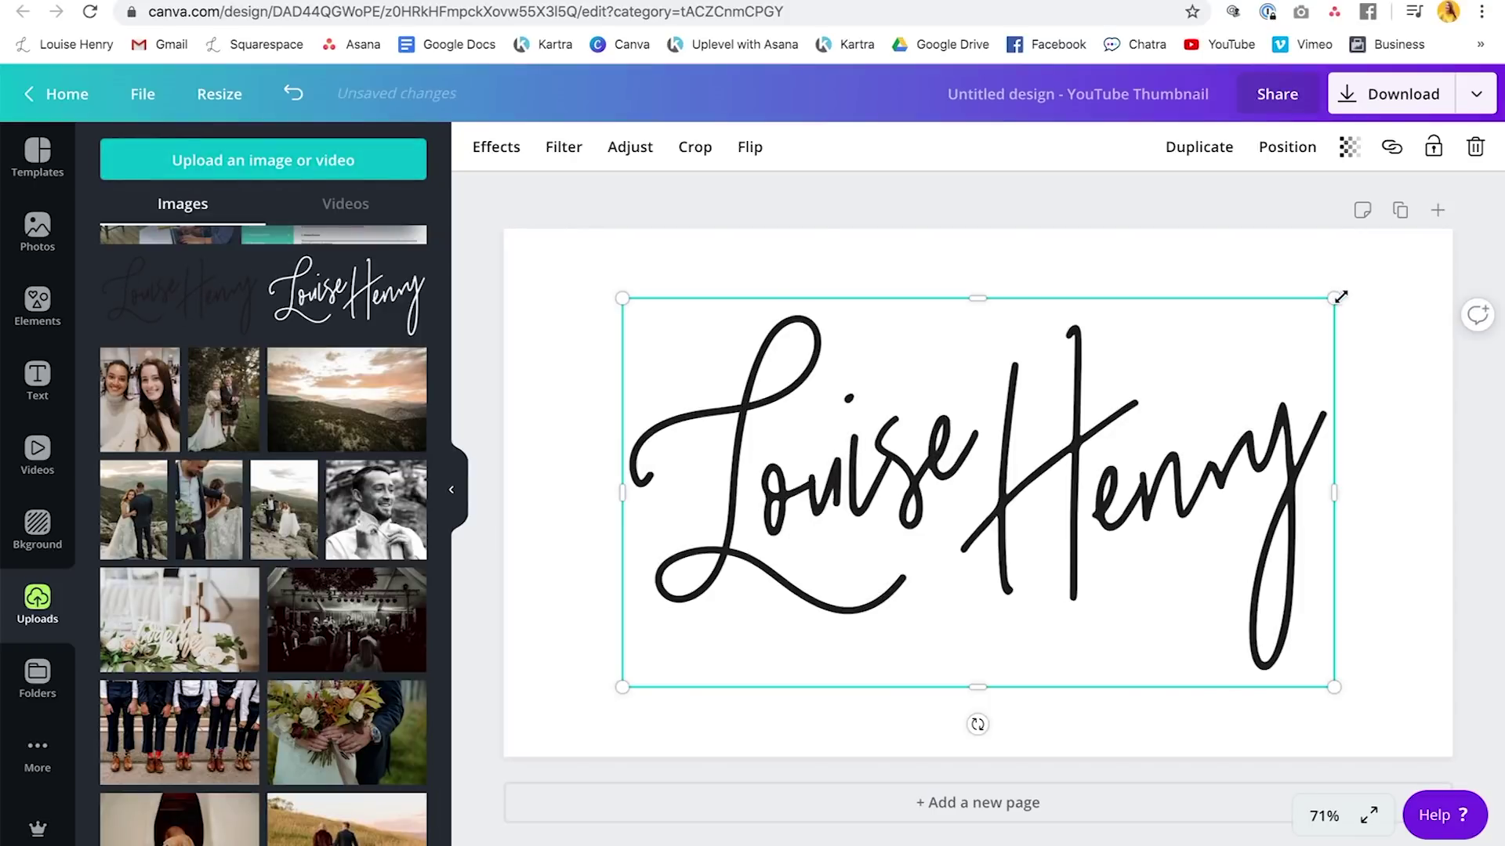
# Shrink the Louise Henry signature and centre it on the page.
pyautogui.moveTo(1326, 298); pyautogui.dragTo(1035, 552)
pyautogui.moveTo(814, 595); pyautogui.dragTo(987, 502)
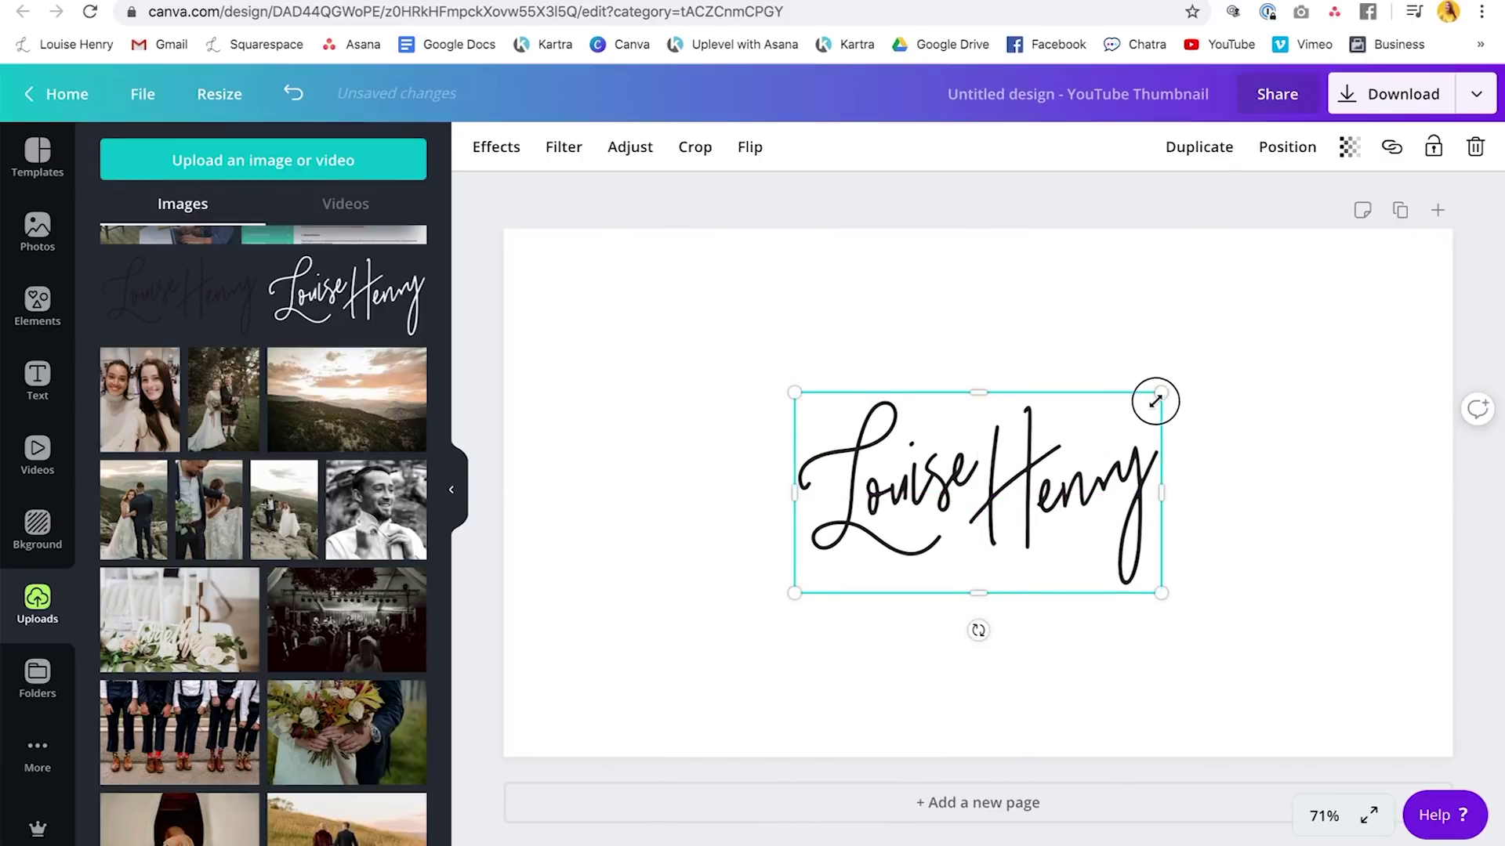
pyautogui.moveTo(1155, 401); pyautogui.dragTo(1150, 403)
pyautogui.moveTo(995, 525); pyautogui.dragTo(997, 521)
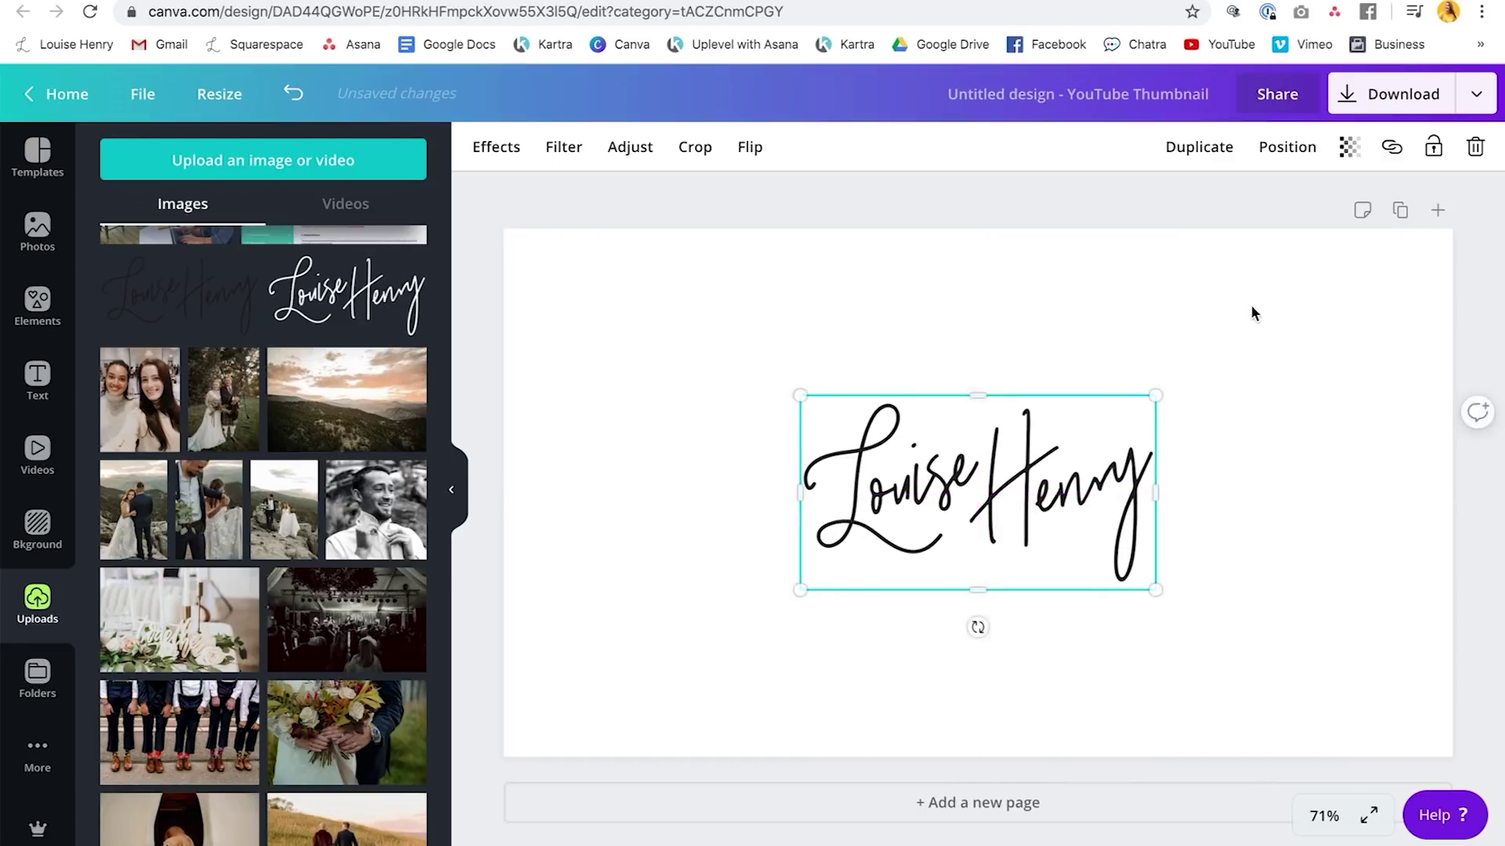
pyautogui.click(1254, 313)
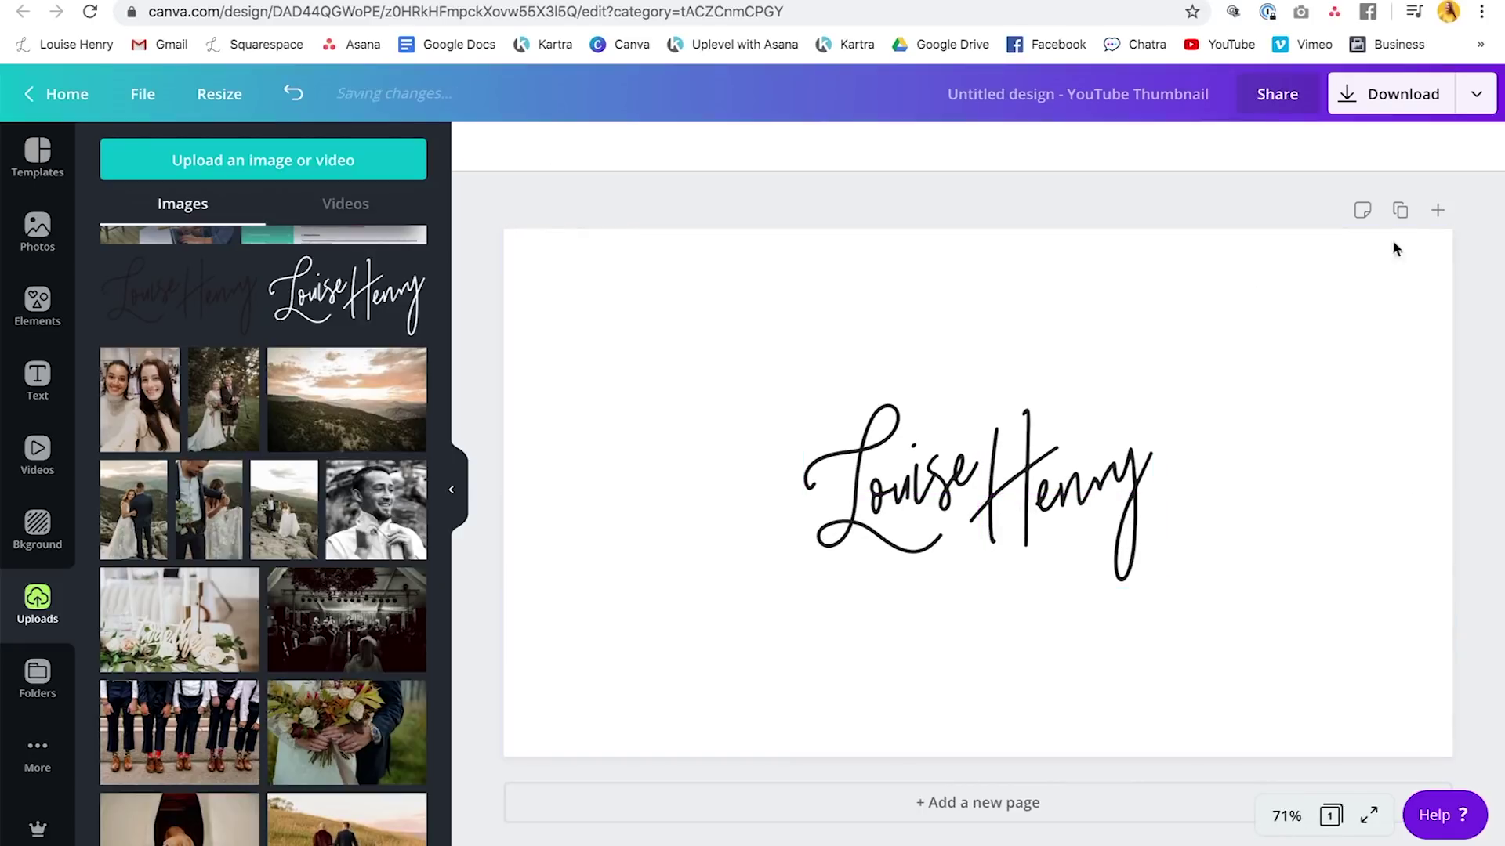
# Duplicate the signature page to create Page 2.
pyautogui.click(1401, 212)
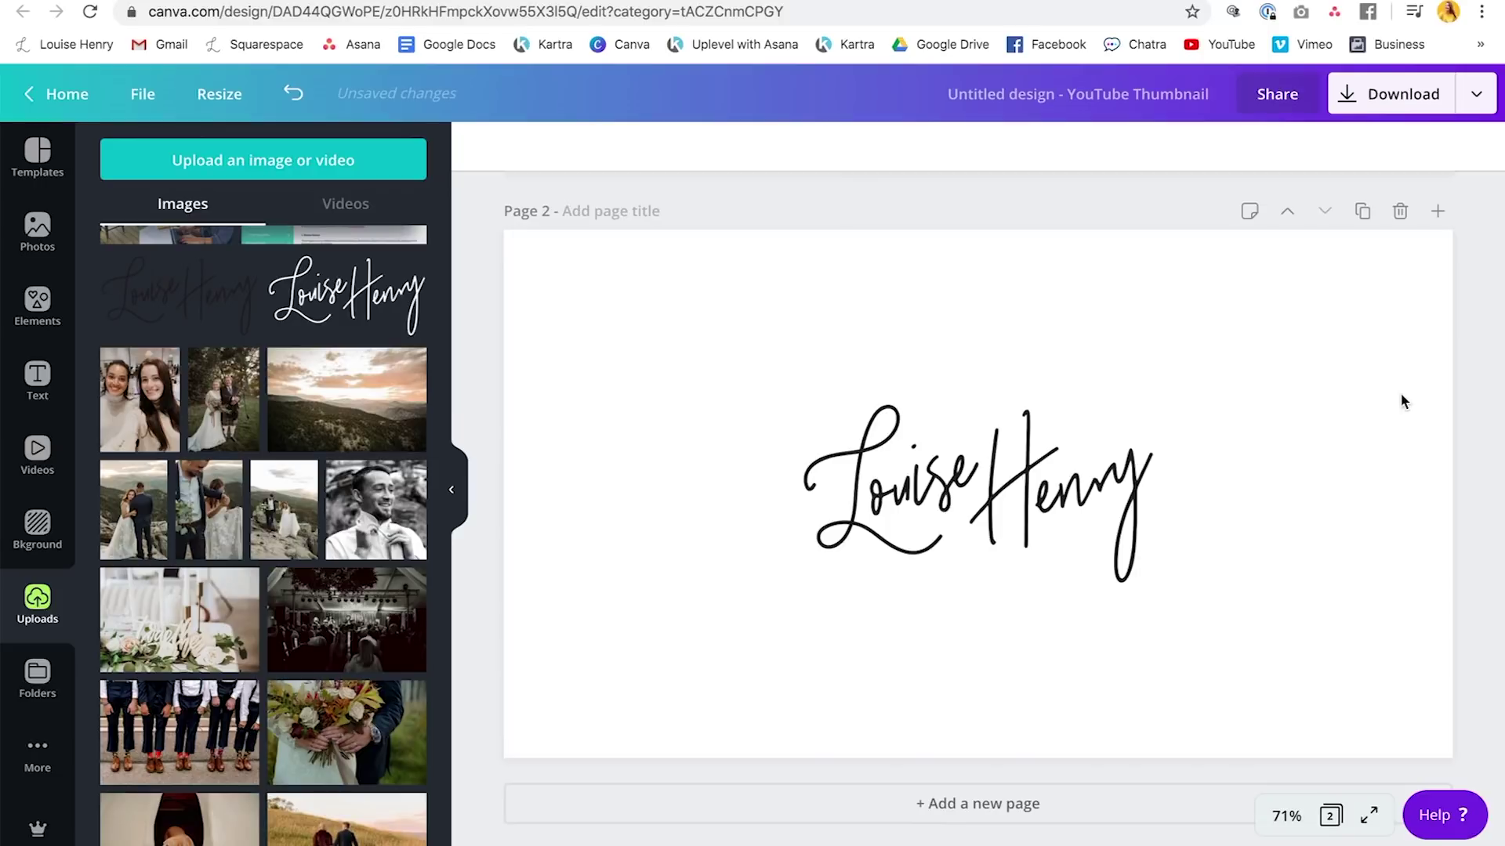
pyautogui.scroll(5, 1401, 397)
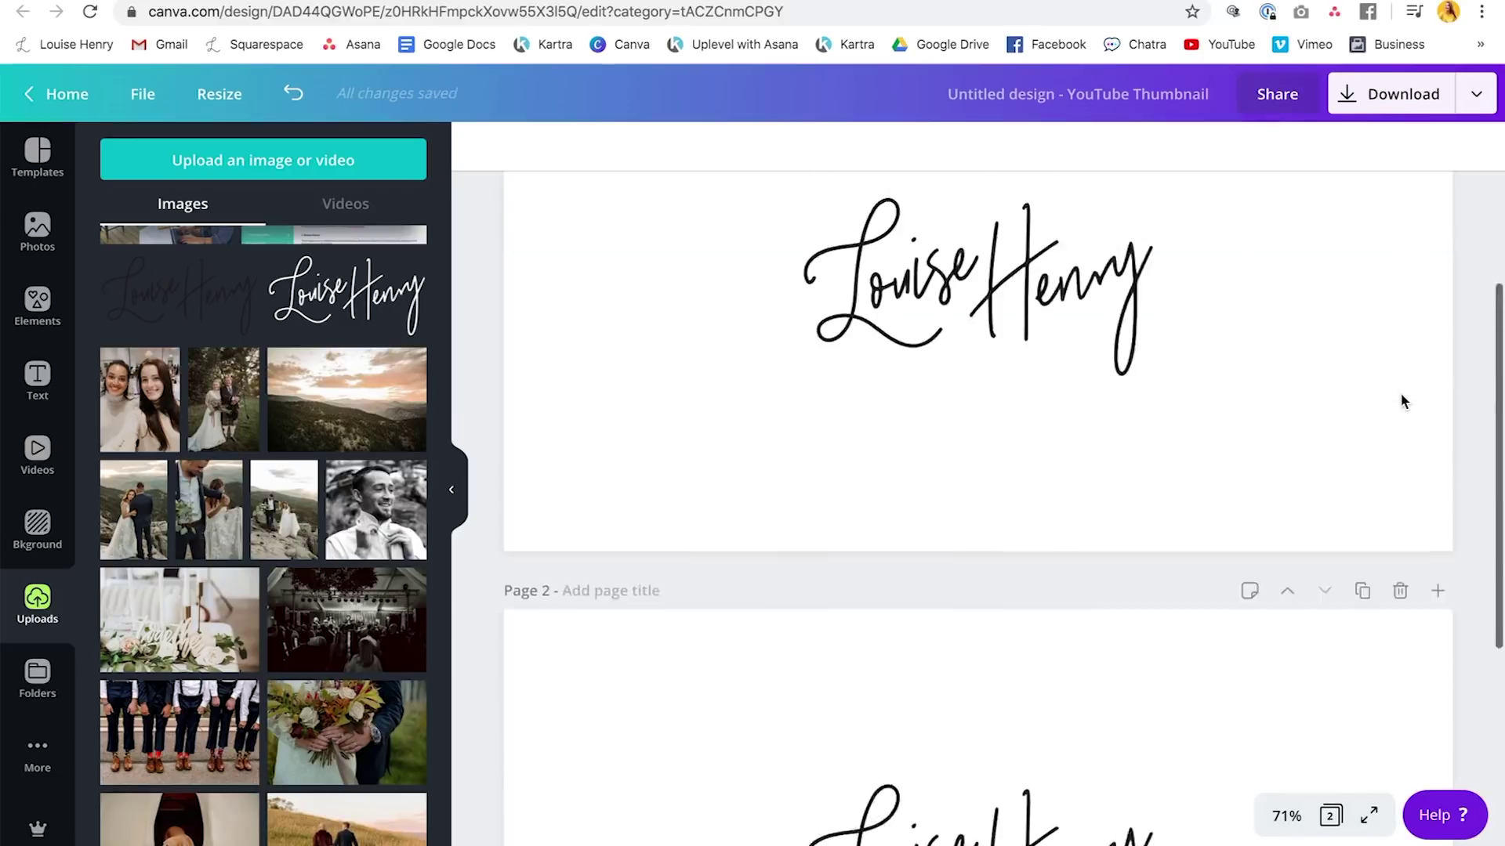
pyautogui.scroll(-5, 1401, 398)
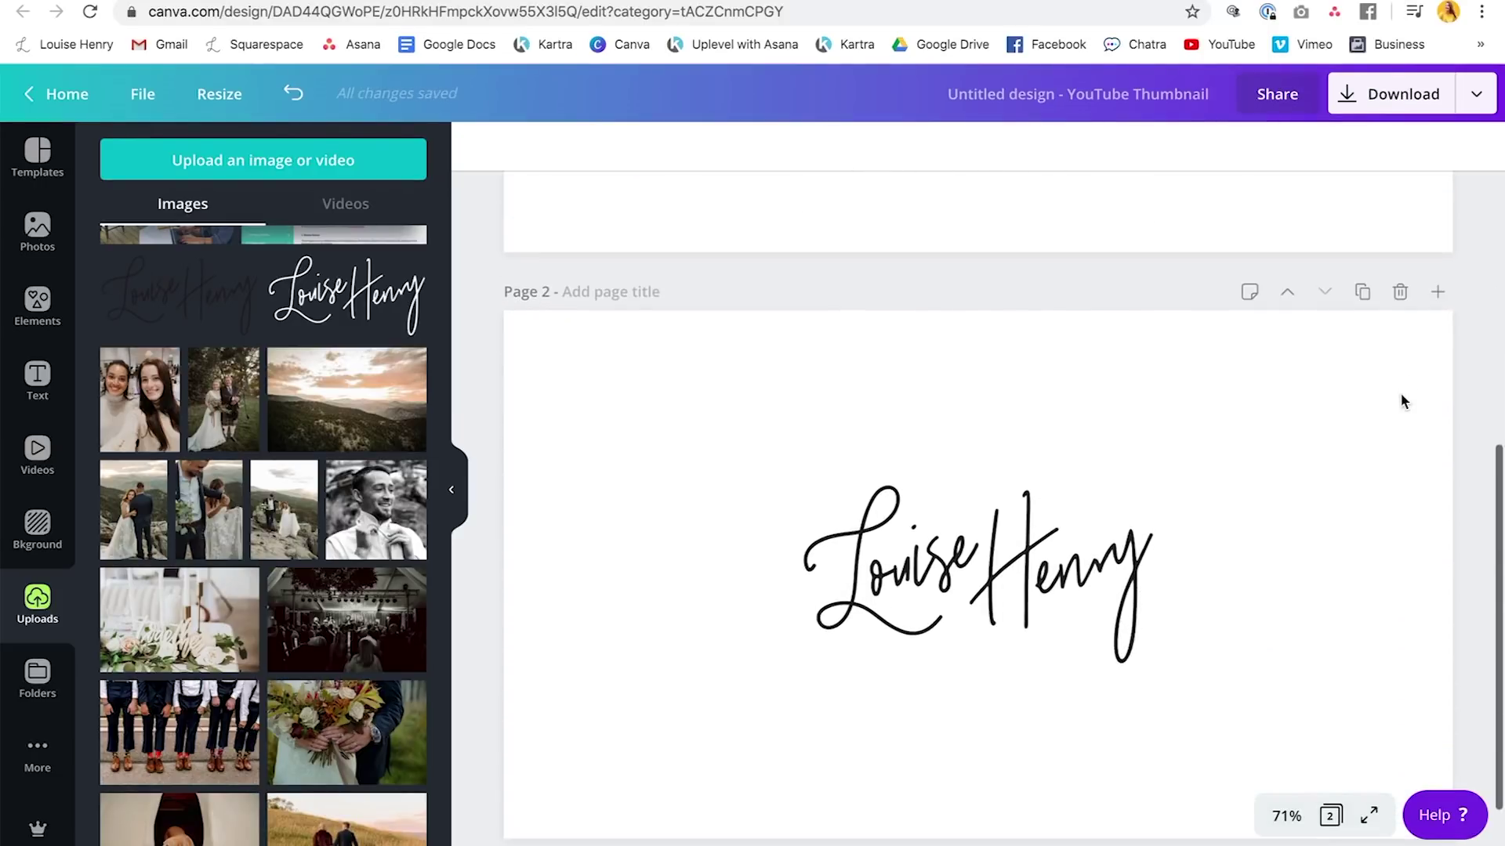
# Set Page 2's background to the yellow brand colour.
pyautogui.click(1402, 396)
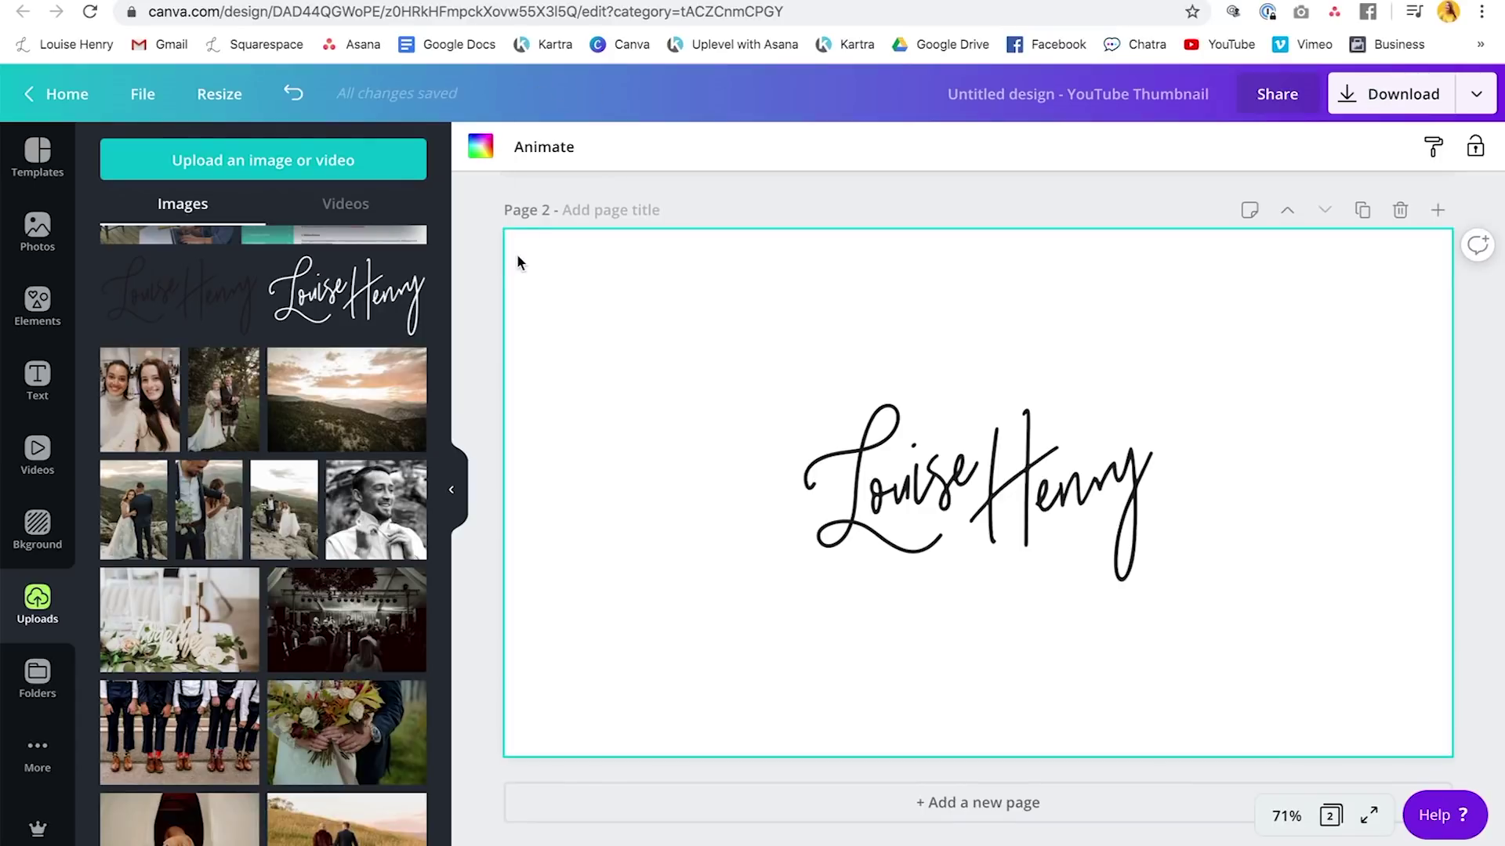
pyautogui.click(480, 149)
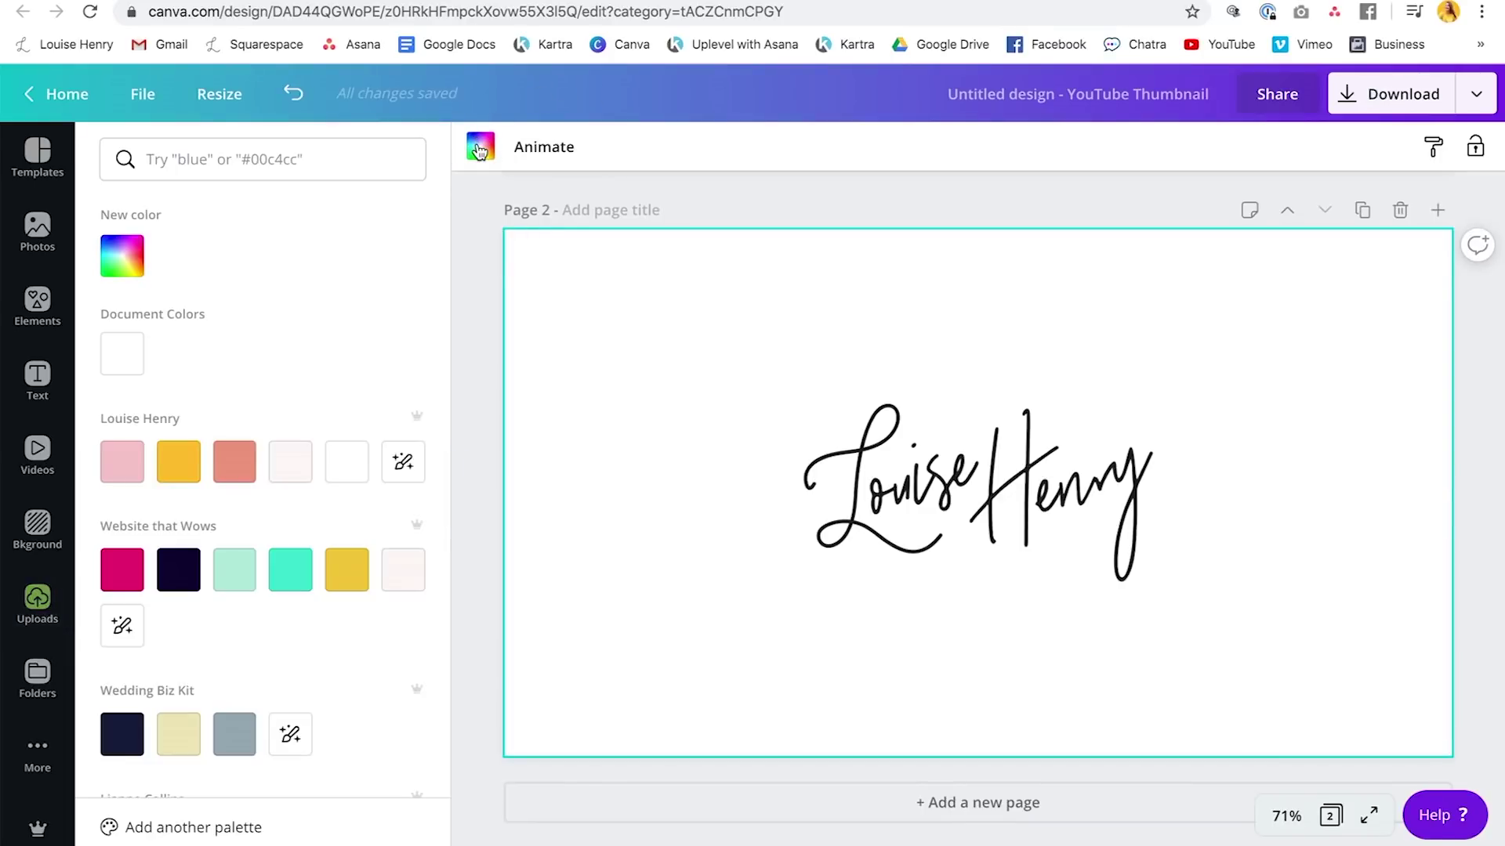
pyautogui.click(185, 468)
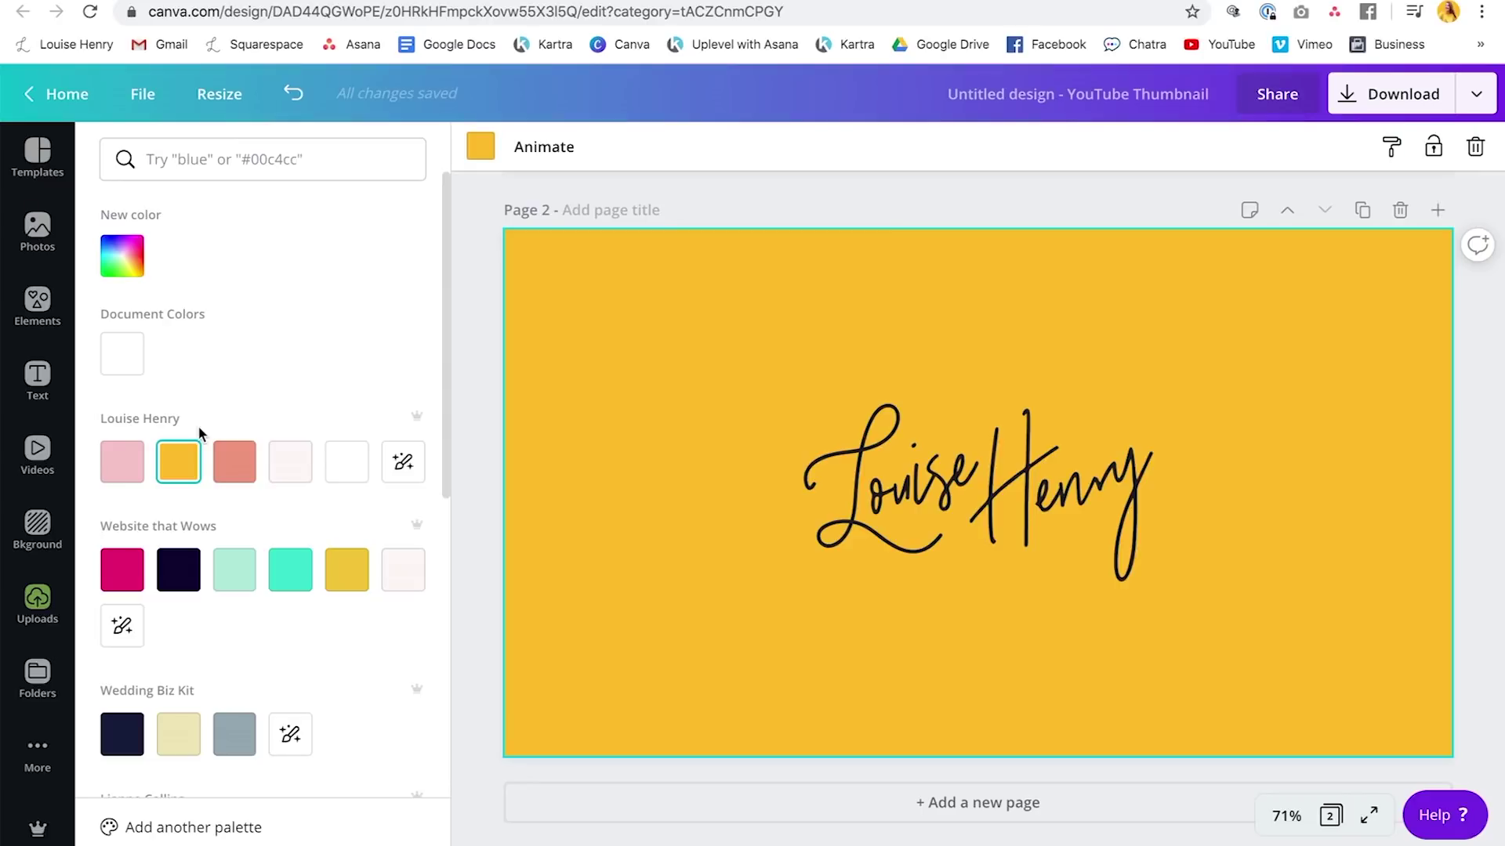
pyautogui.click(1468, 407)
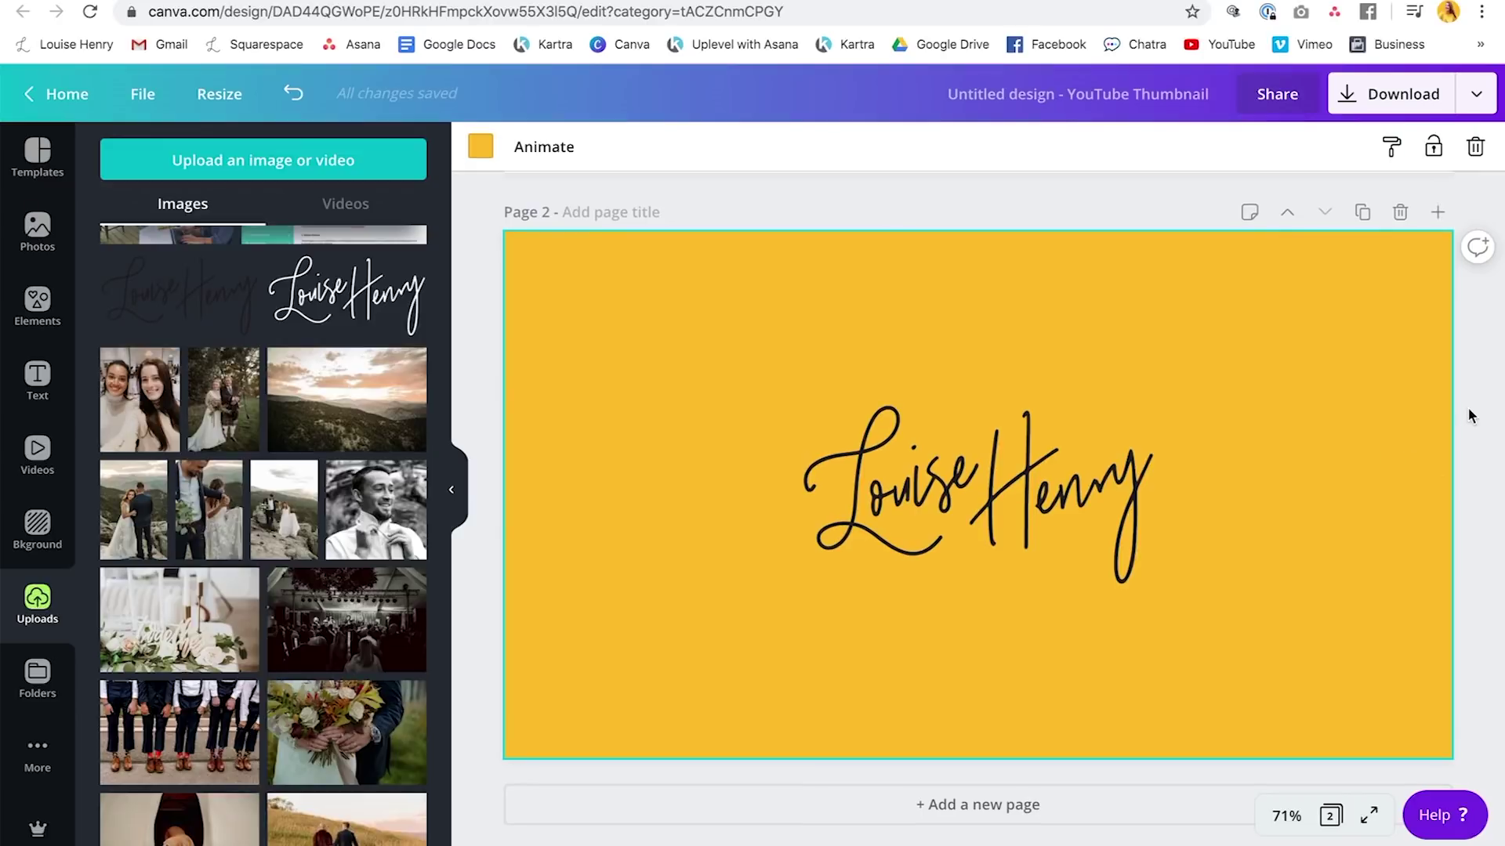
pyautogui.scroll(7, 1468, 407)
# Copy yellow Page 2 into a third page and change Page 3's background to pink.
pyautogui.scroll(-7, 1469, 407)
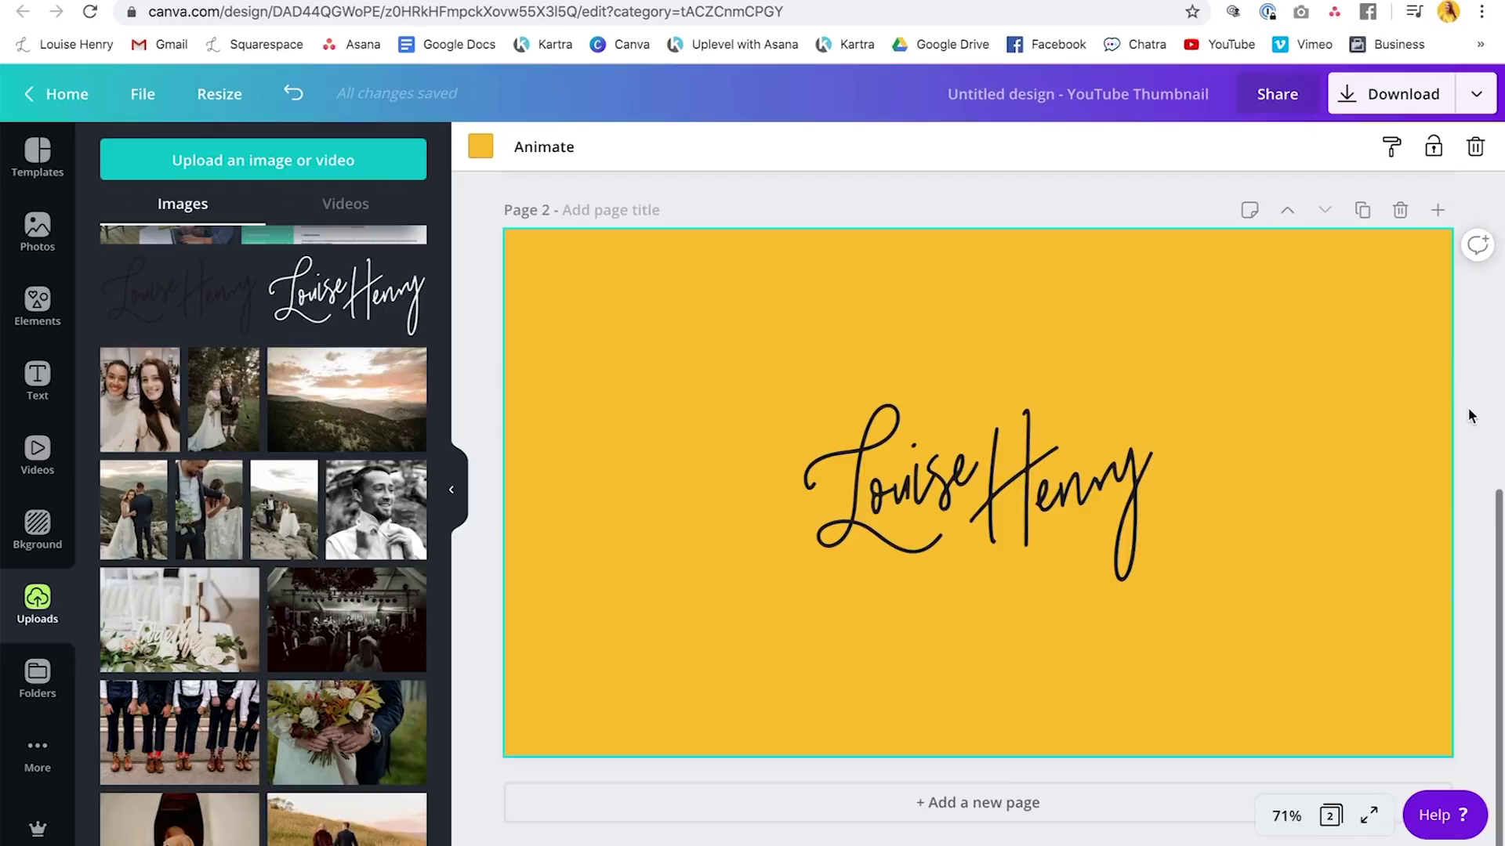
pyautogui.click(1362, 210)
pyautogui.click(1325, 318)
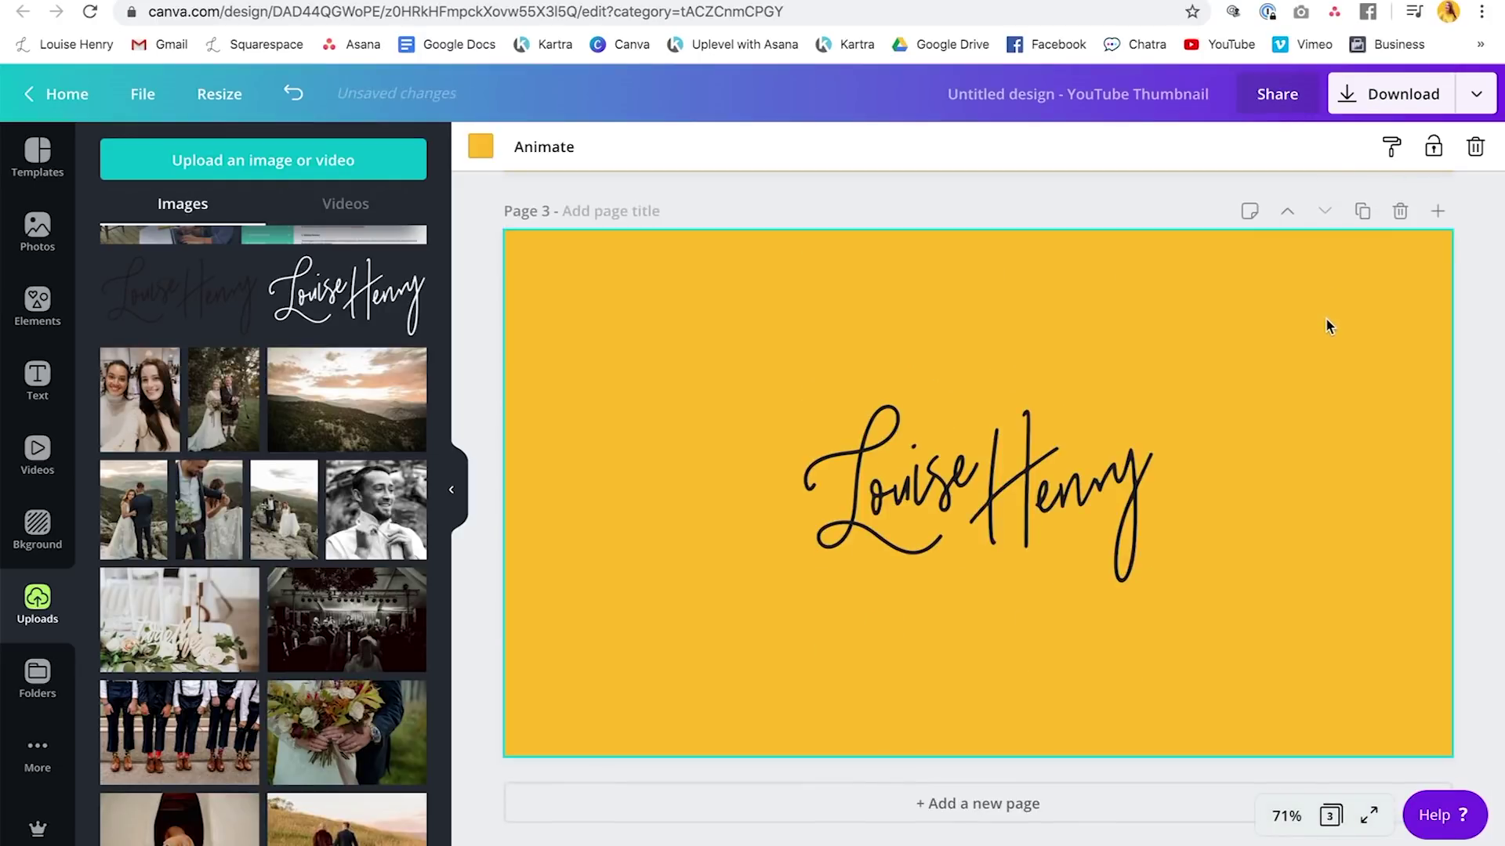
pyautogui.click(482, 149)
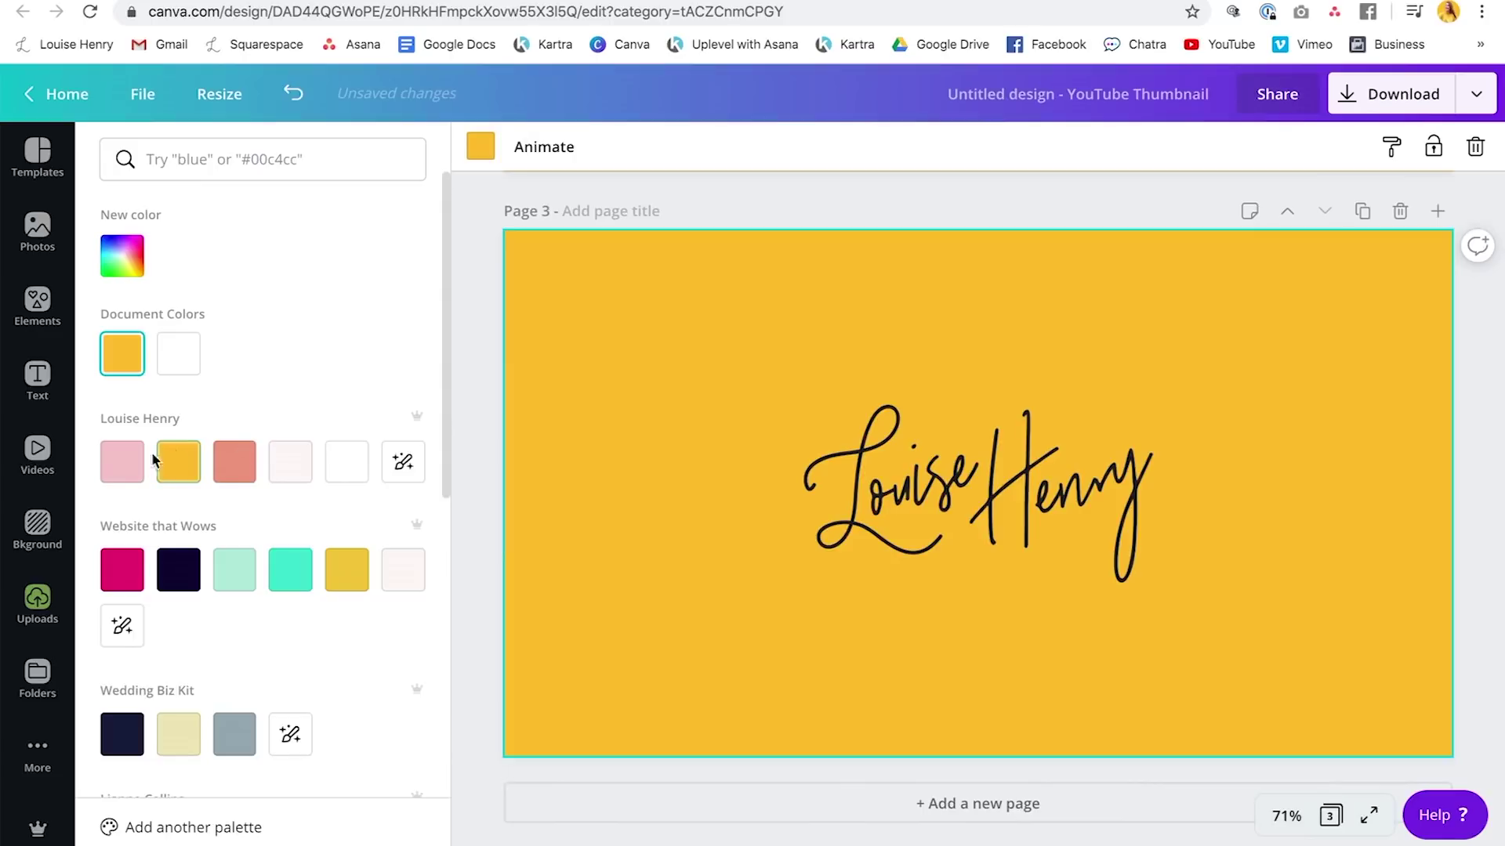
pyautogui.click(121, 469)
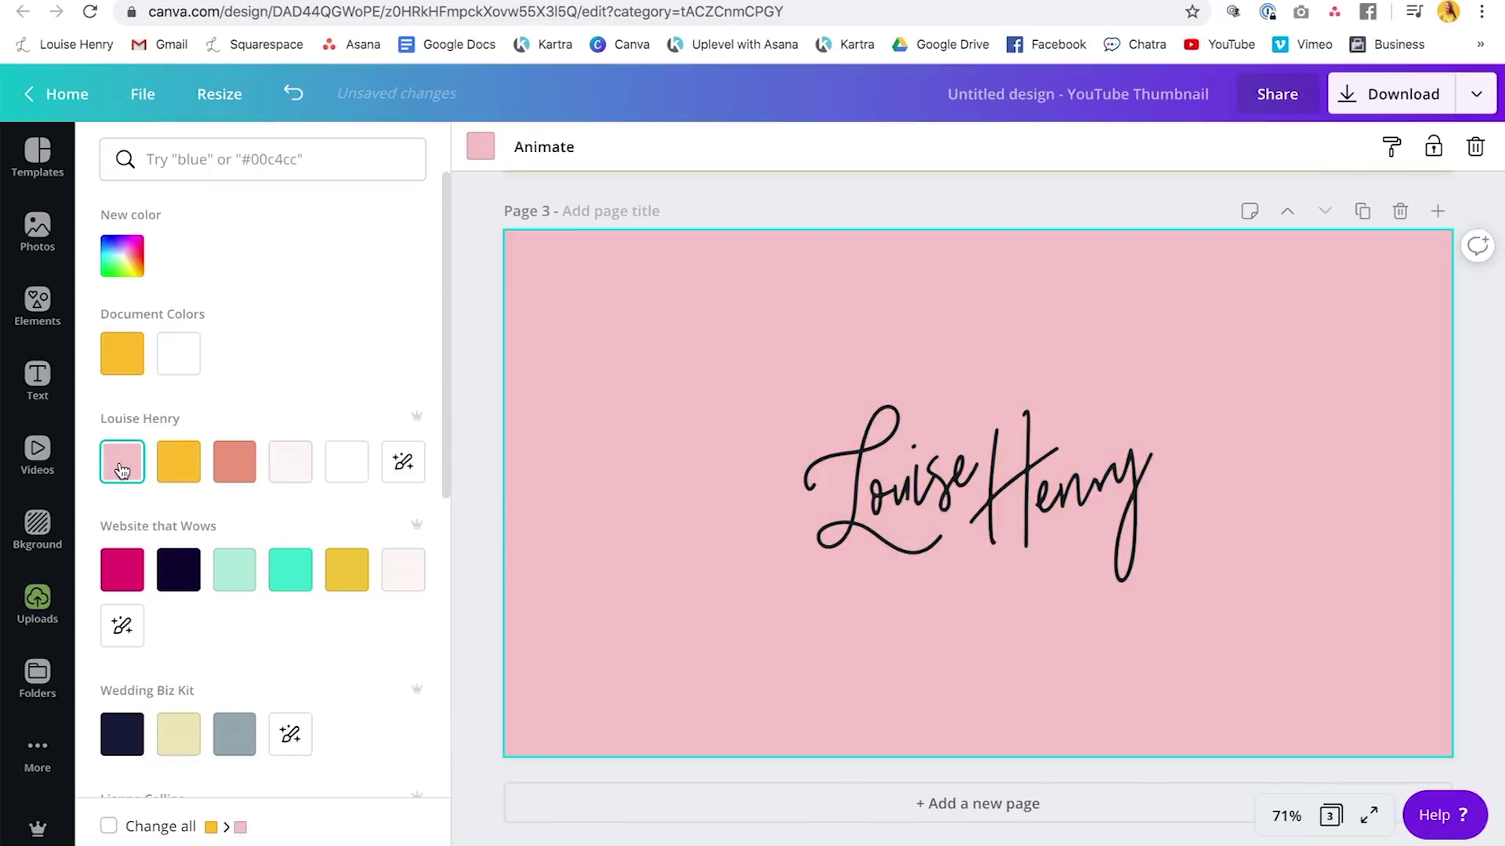
pyautogui.click(758, 402)
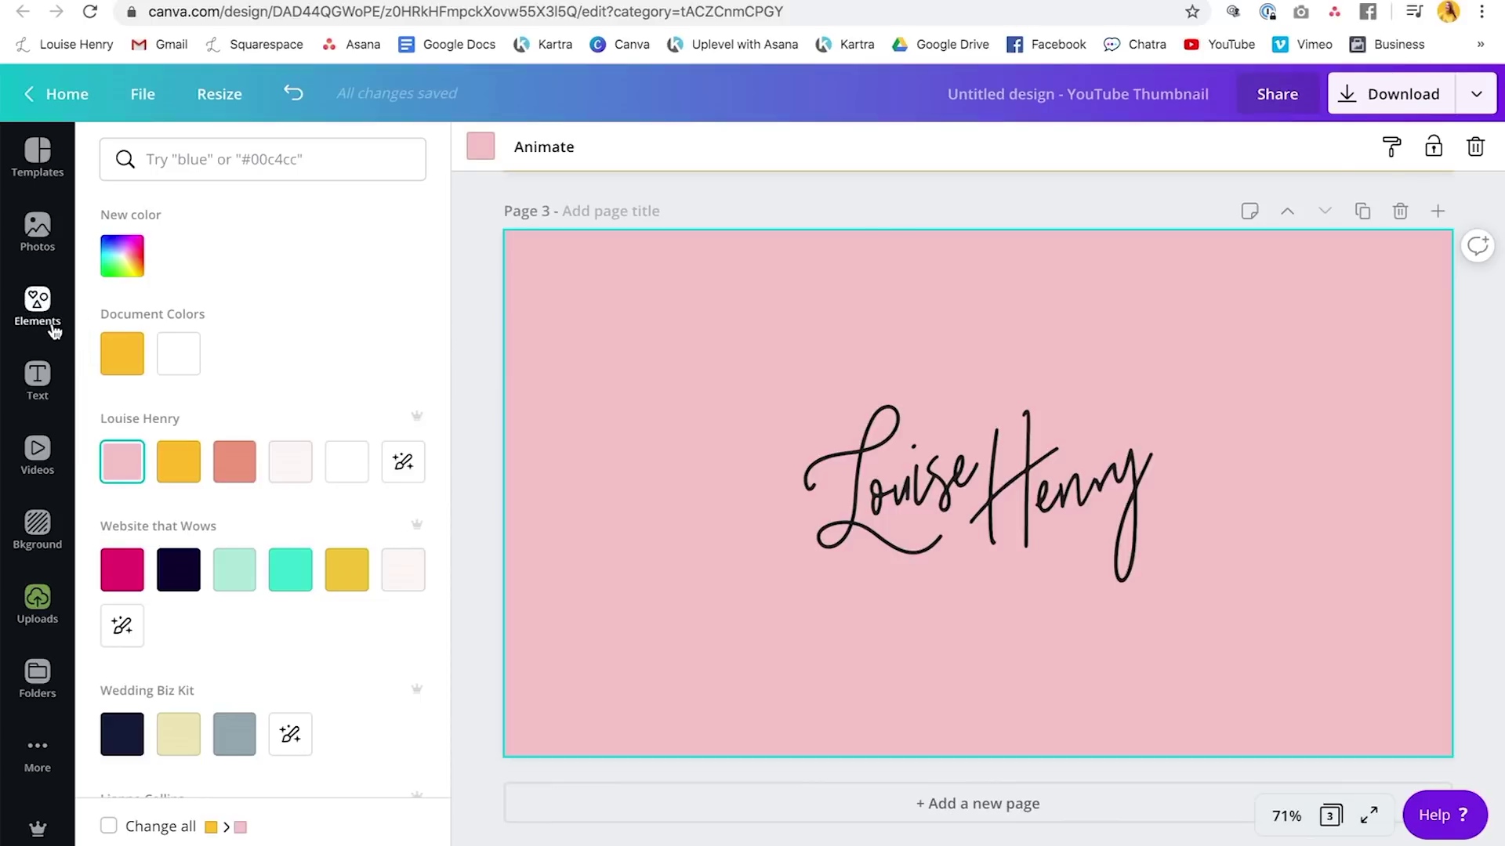
pyautogui.click(37, 305)
# Add a small white sparkle sticker from the 'sparkl' search beside 'Henry' on Page 3.
pyautogui.moveTo(282, 159); pyautogui.dragTo(201, 167)
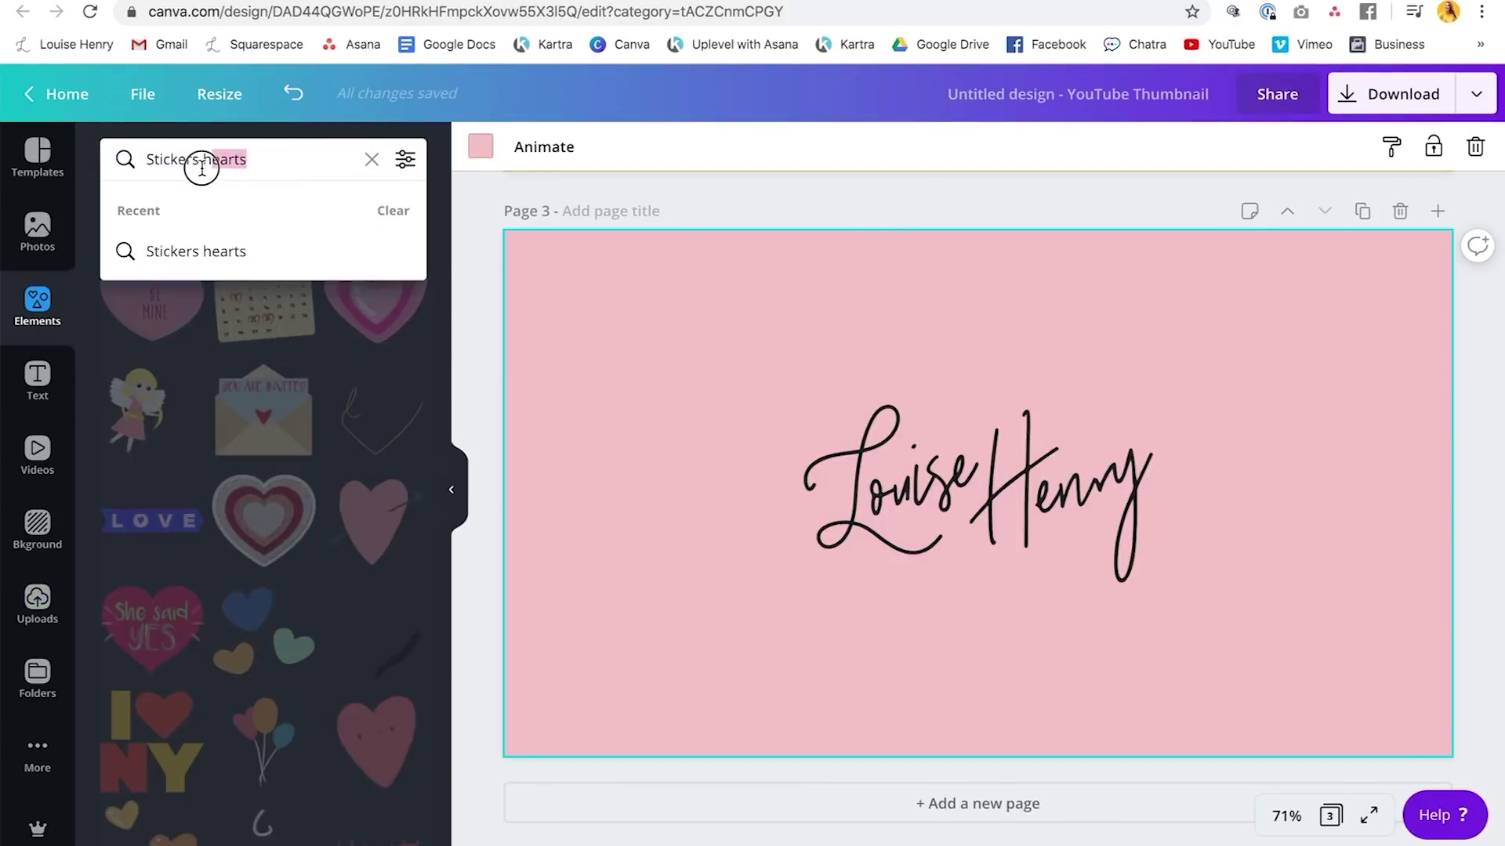
pyautogui.write('sparkle')
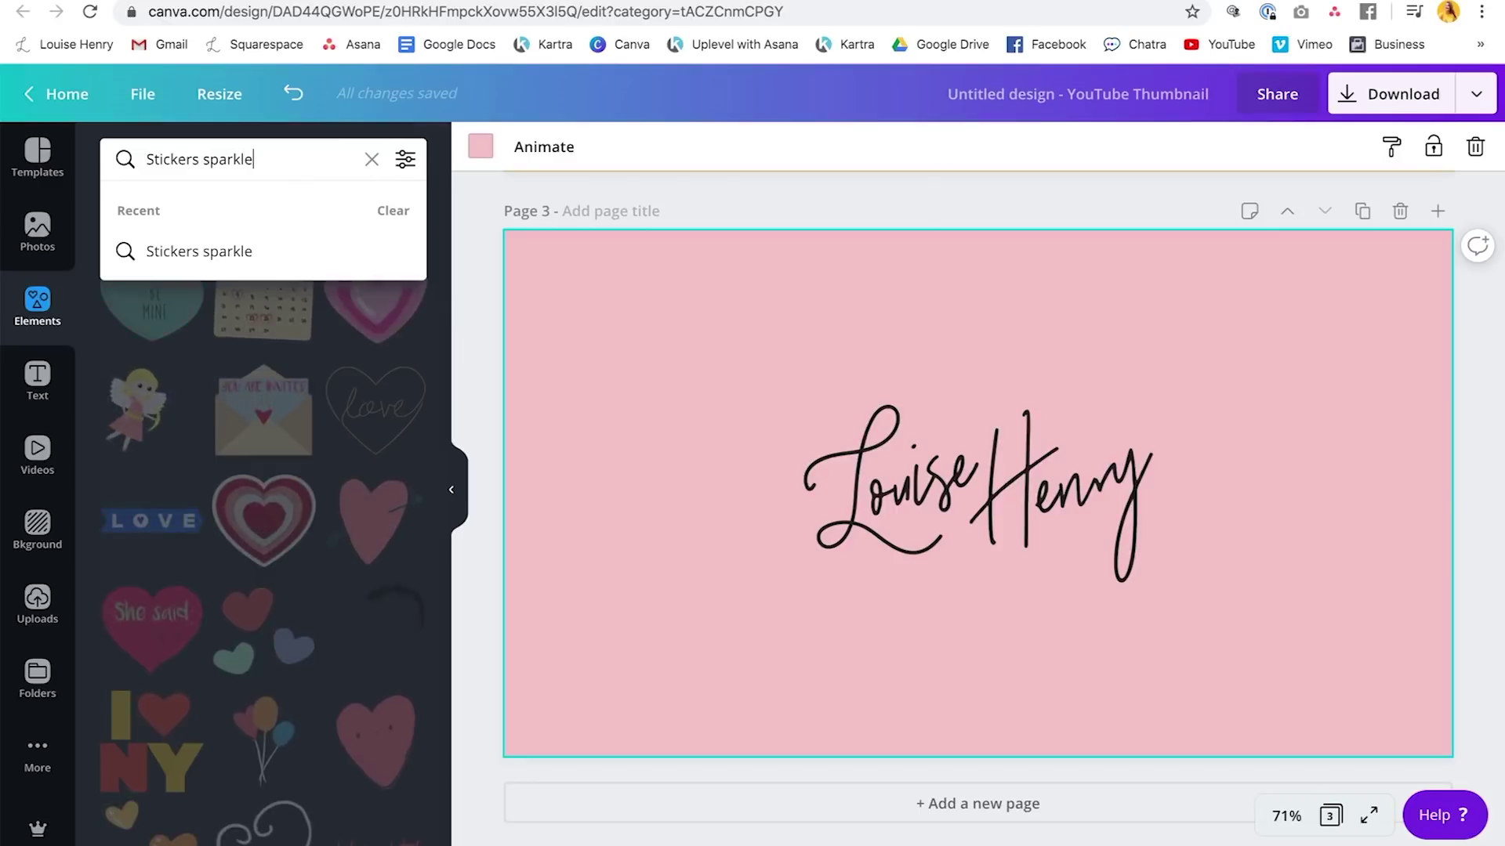
pyautogui.press('Return')
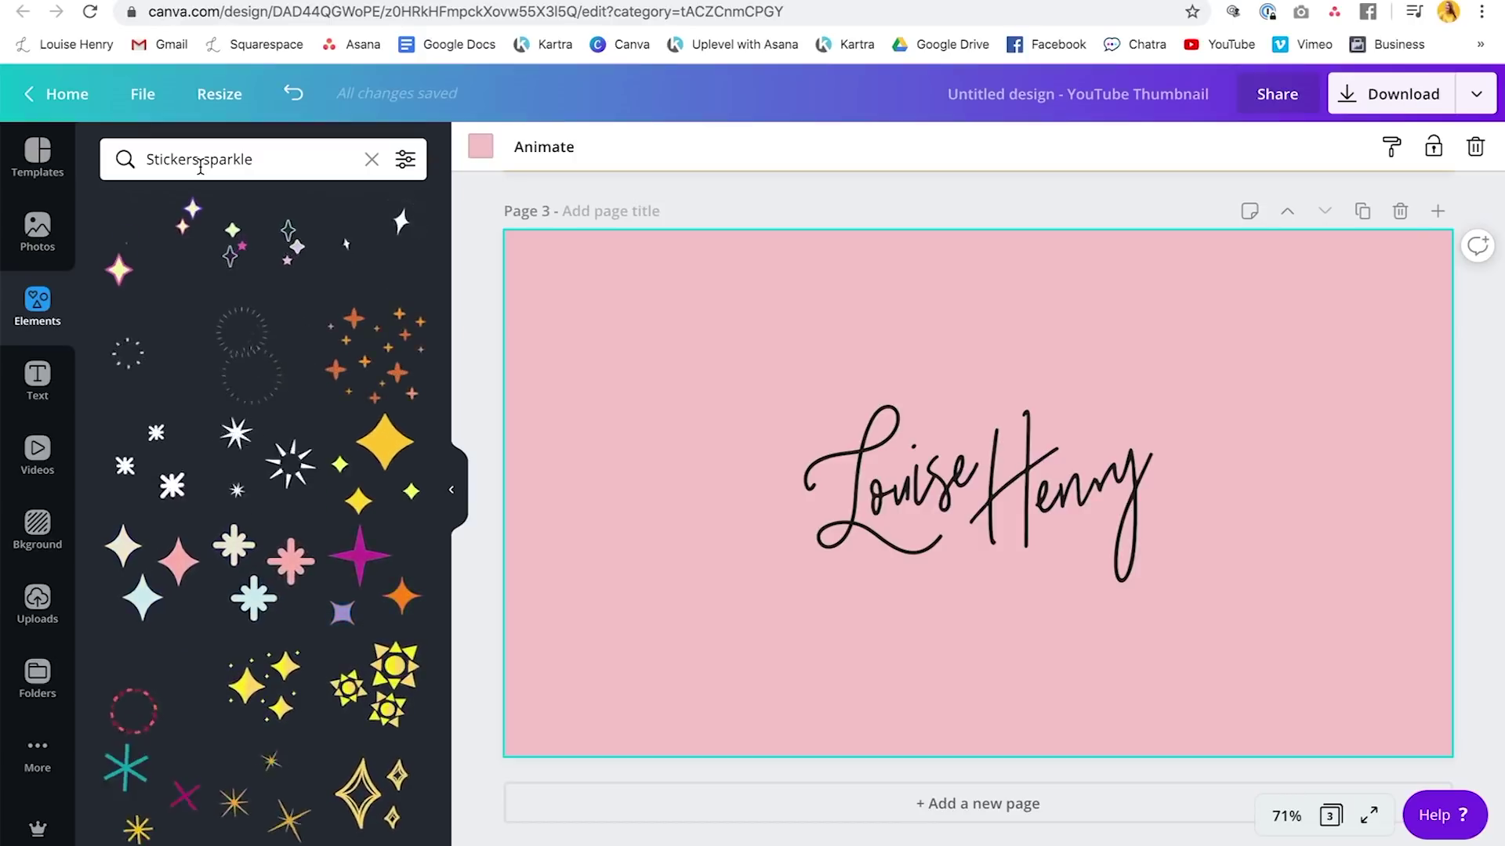
pyautogui.click(383, 263)
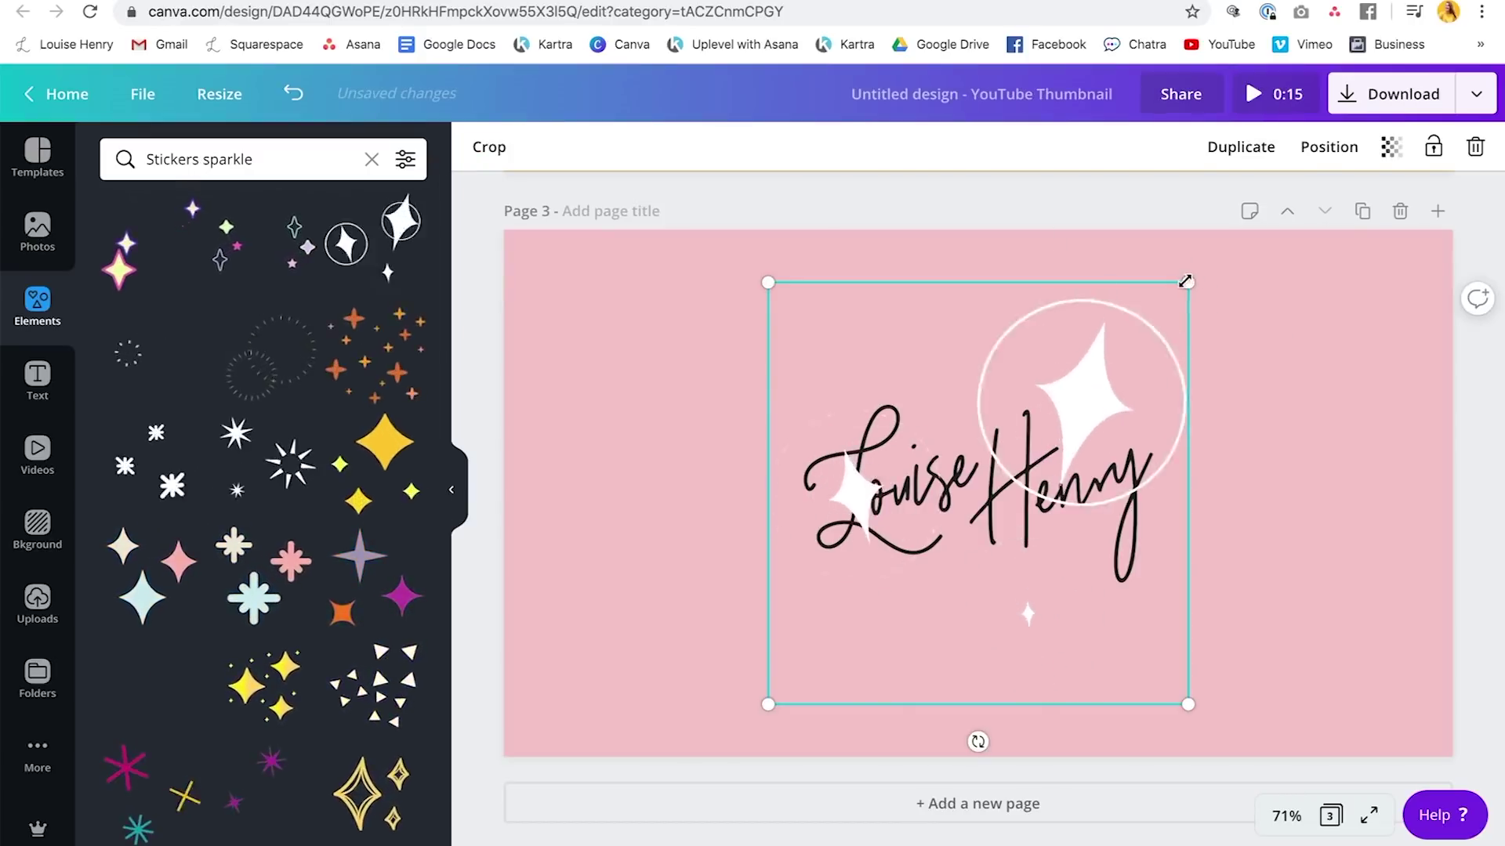
pyautogui.moveTo(1188, 282); pyautogui.dragTo(966, 505)
pyautogui.moveTo(895, 661); pyautogui.dragTo(1184, 492)
pyautogui.click(1351, 502)
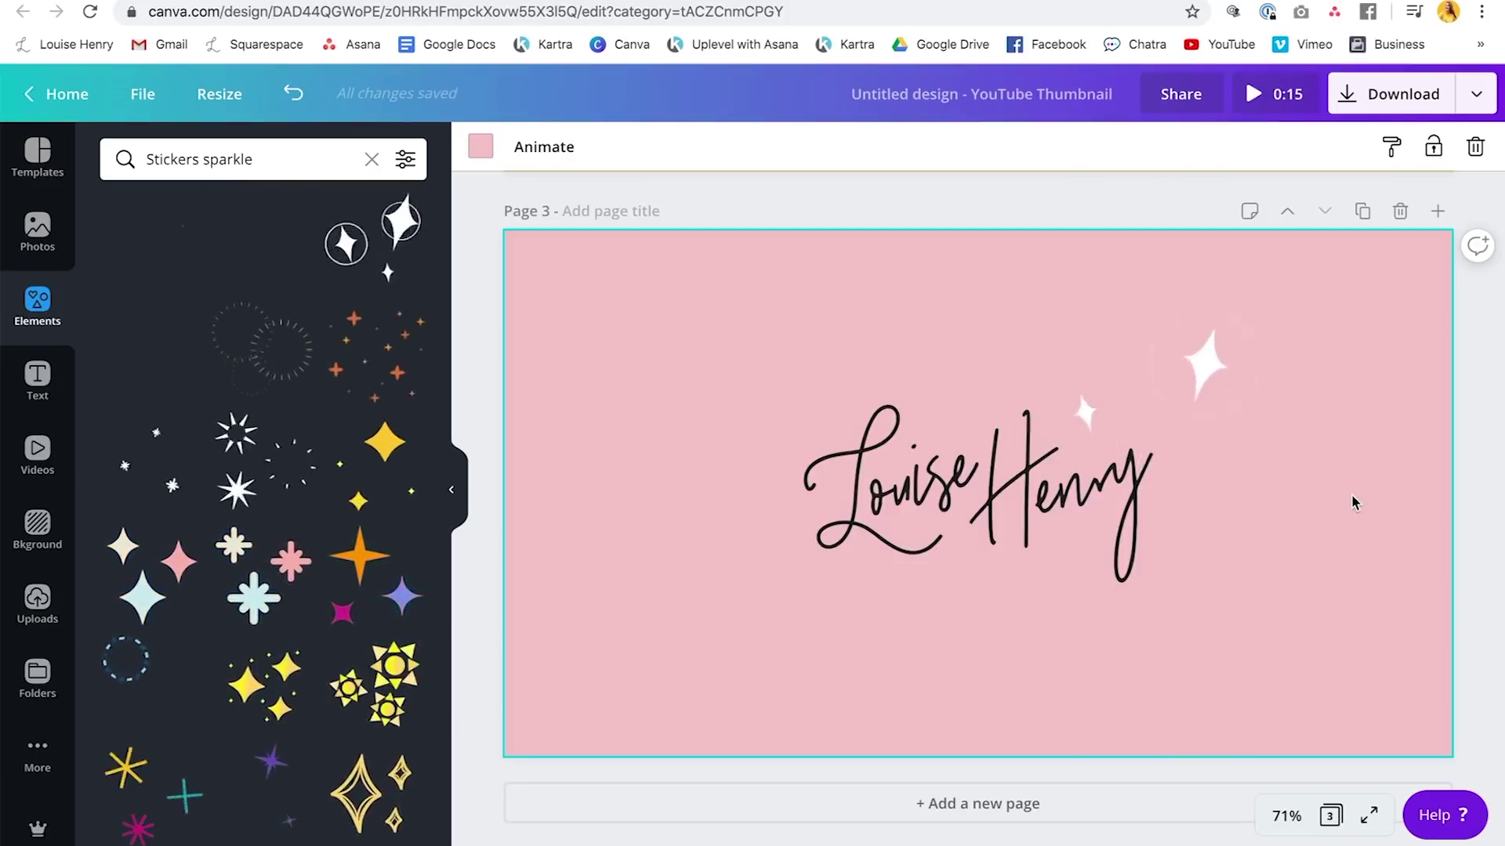
# Play the 0:15 full-screen preview of all three pages, then view Page 1's animation options.
pyautogui.scroll(7, 1351, 502)
pyautogui.scroll(8, 1351, 502)
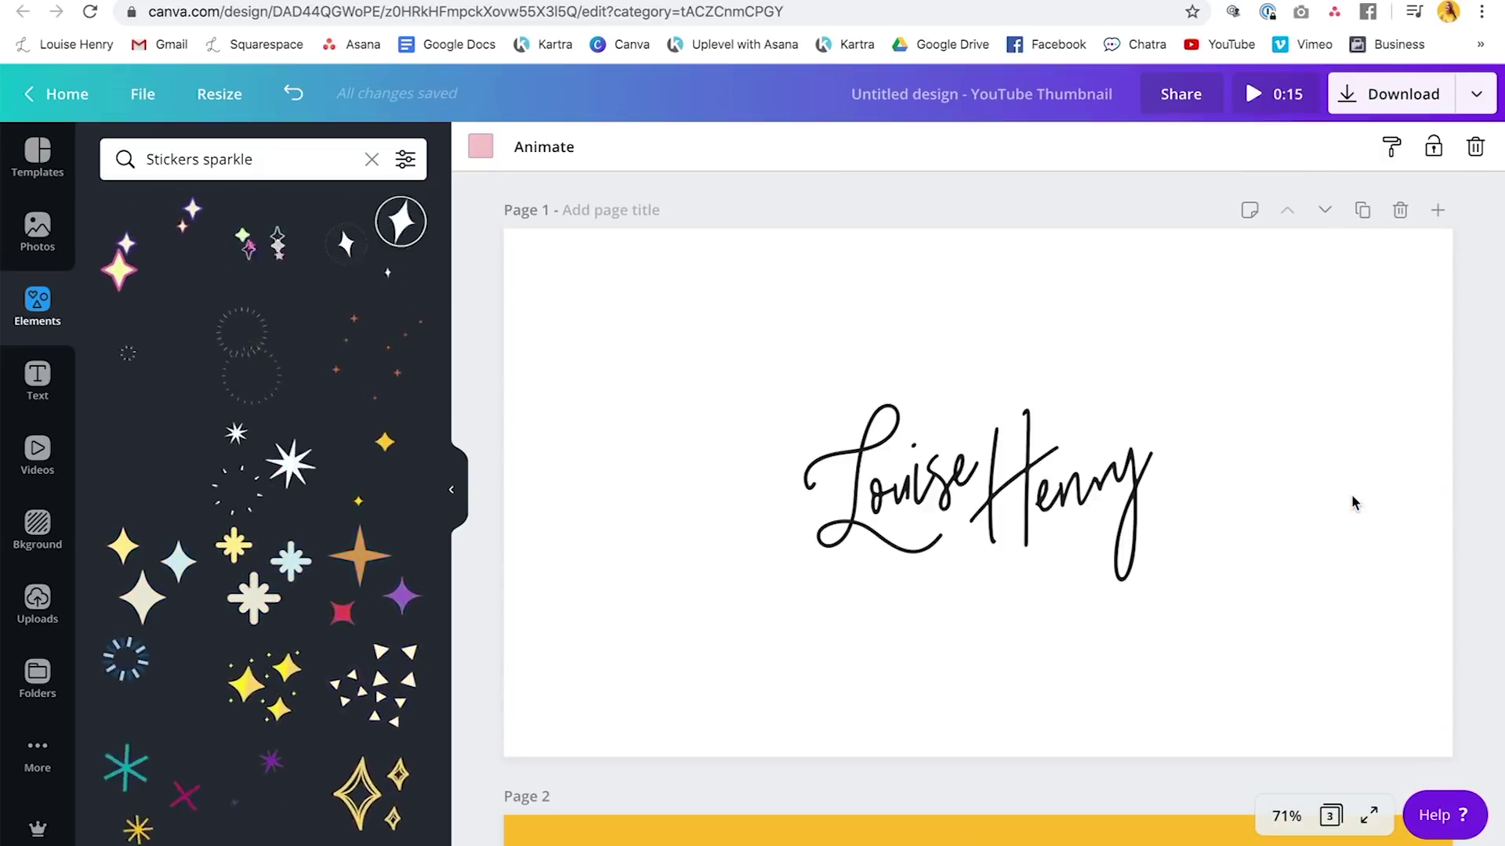
pyautogui.click(1254, 98)
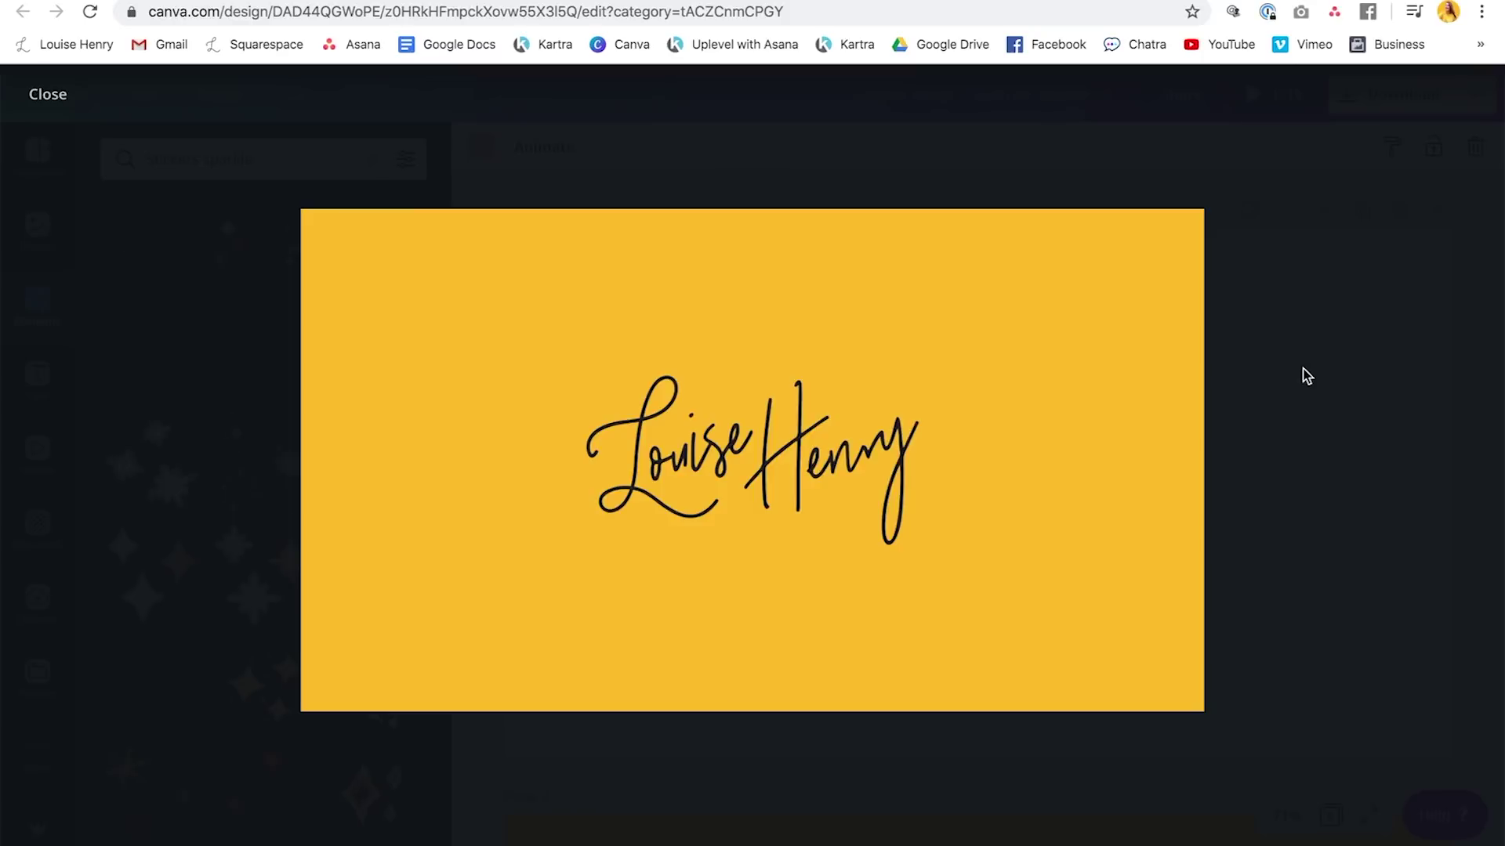
pyautogui.click(56, 102)
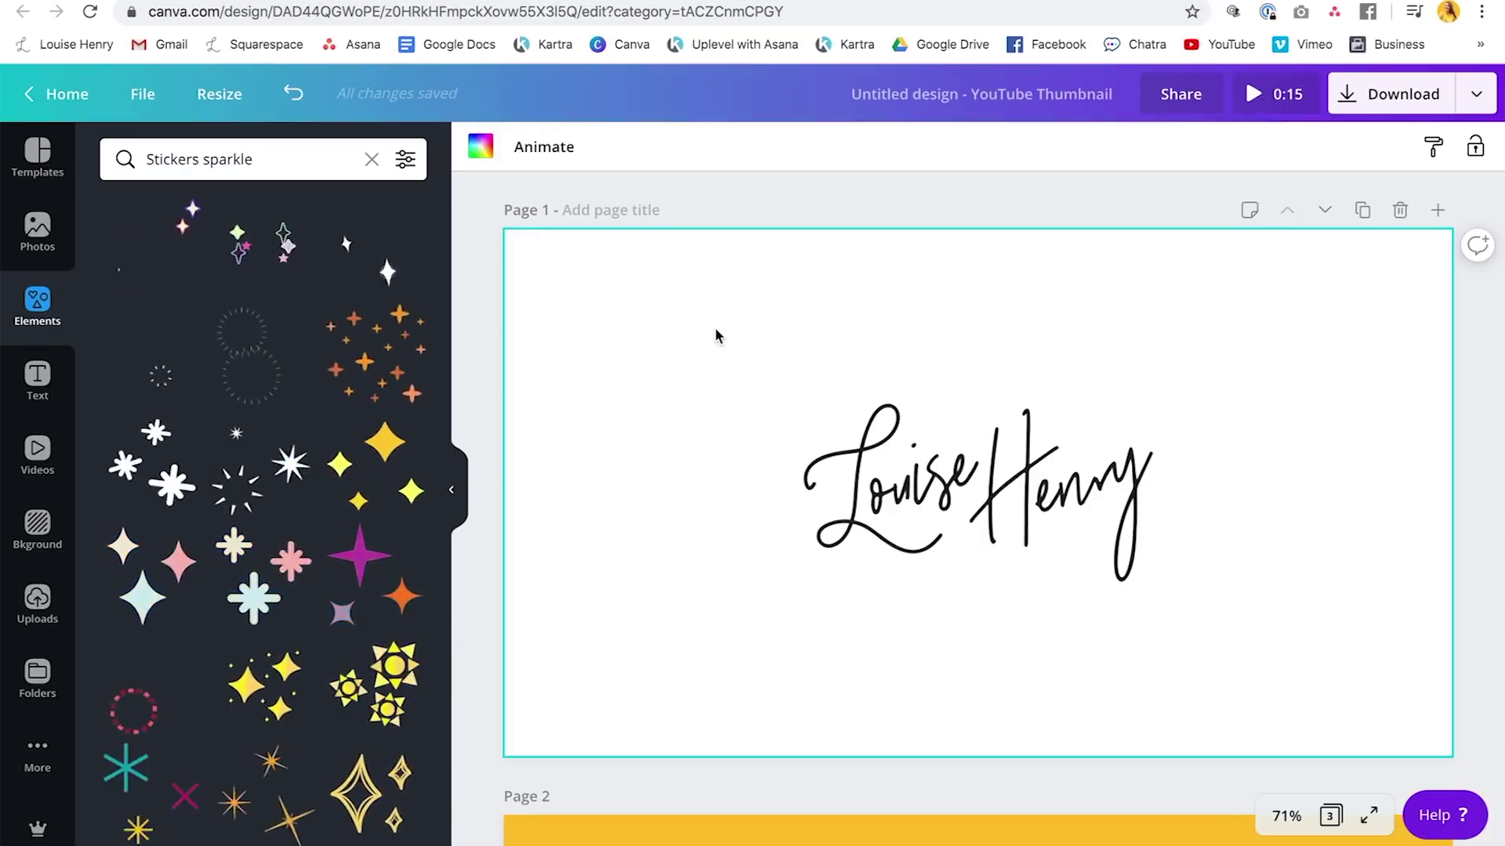
pyautogui.click(577, 160)
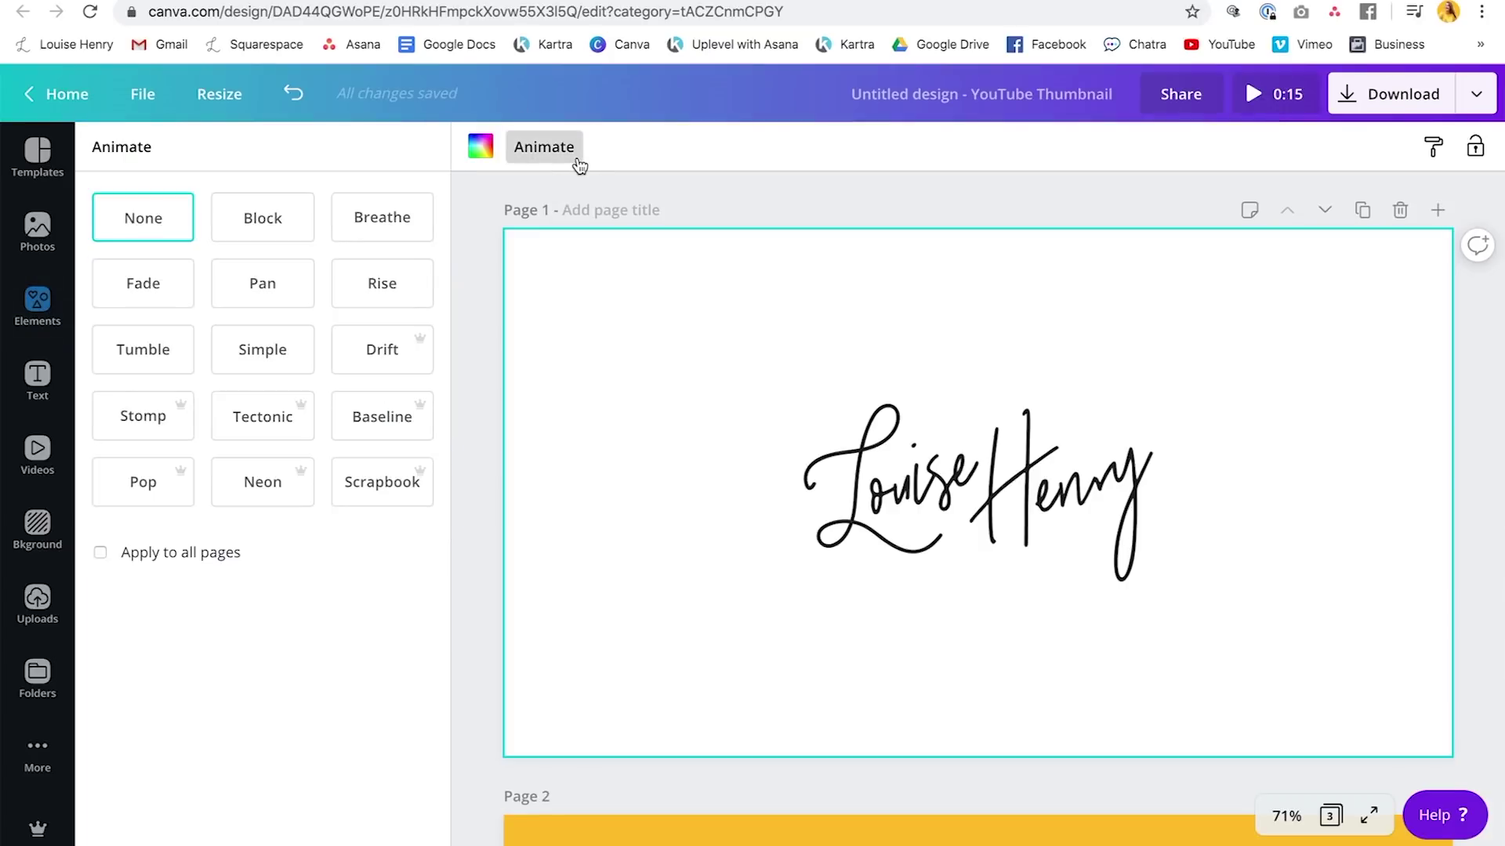
# Apply the Simple animation at Fast timing to Pages 1, 2 and 3, then preview.
pyautogui.click(276, 350)
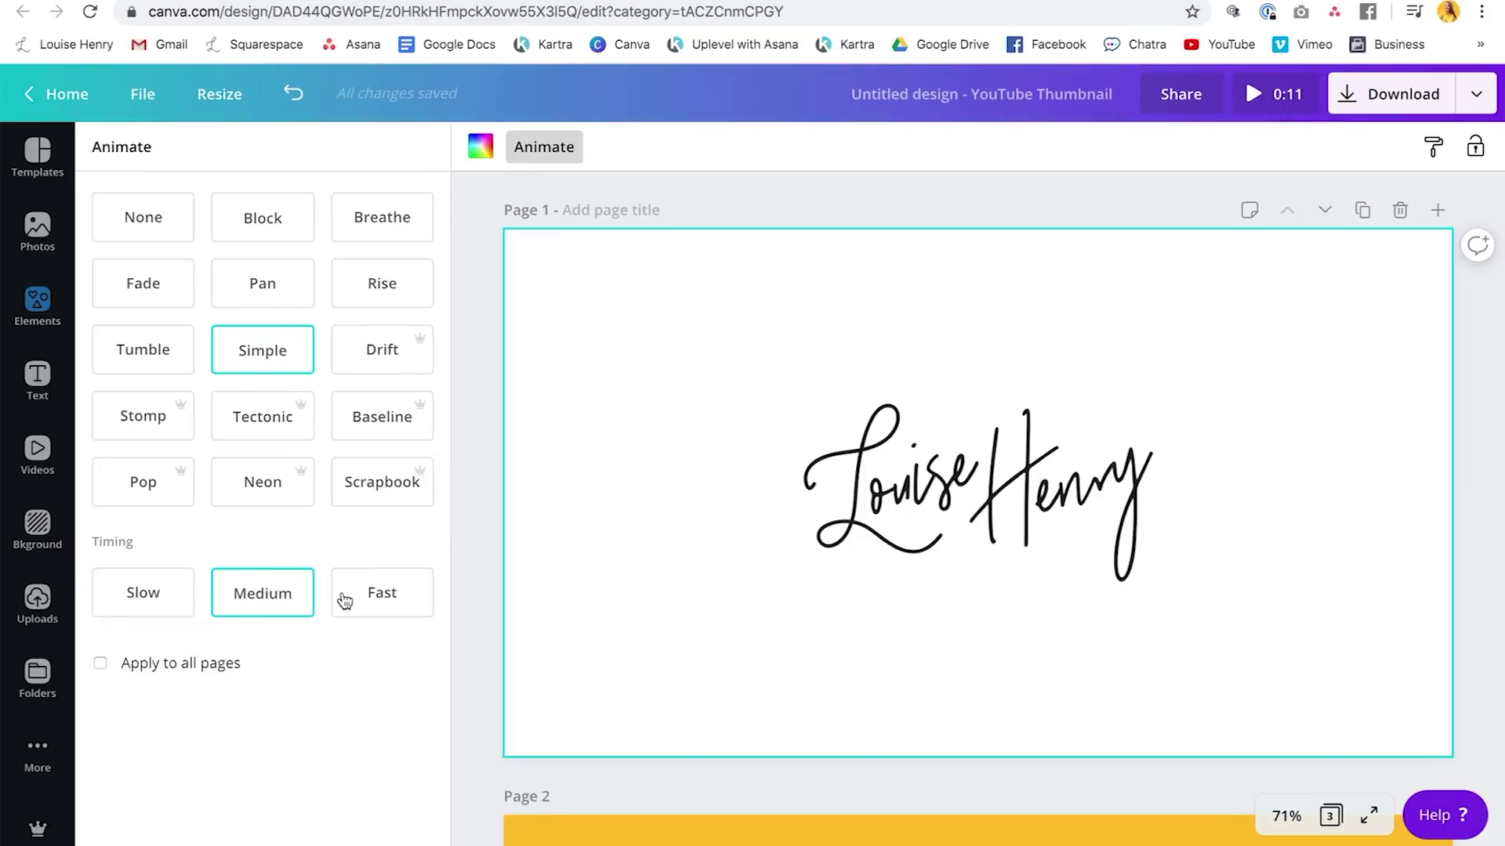
pyautogui.click(384, 598)
pyautogui.scroll(-6, 636, 521)
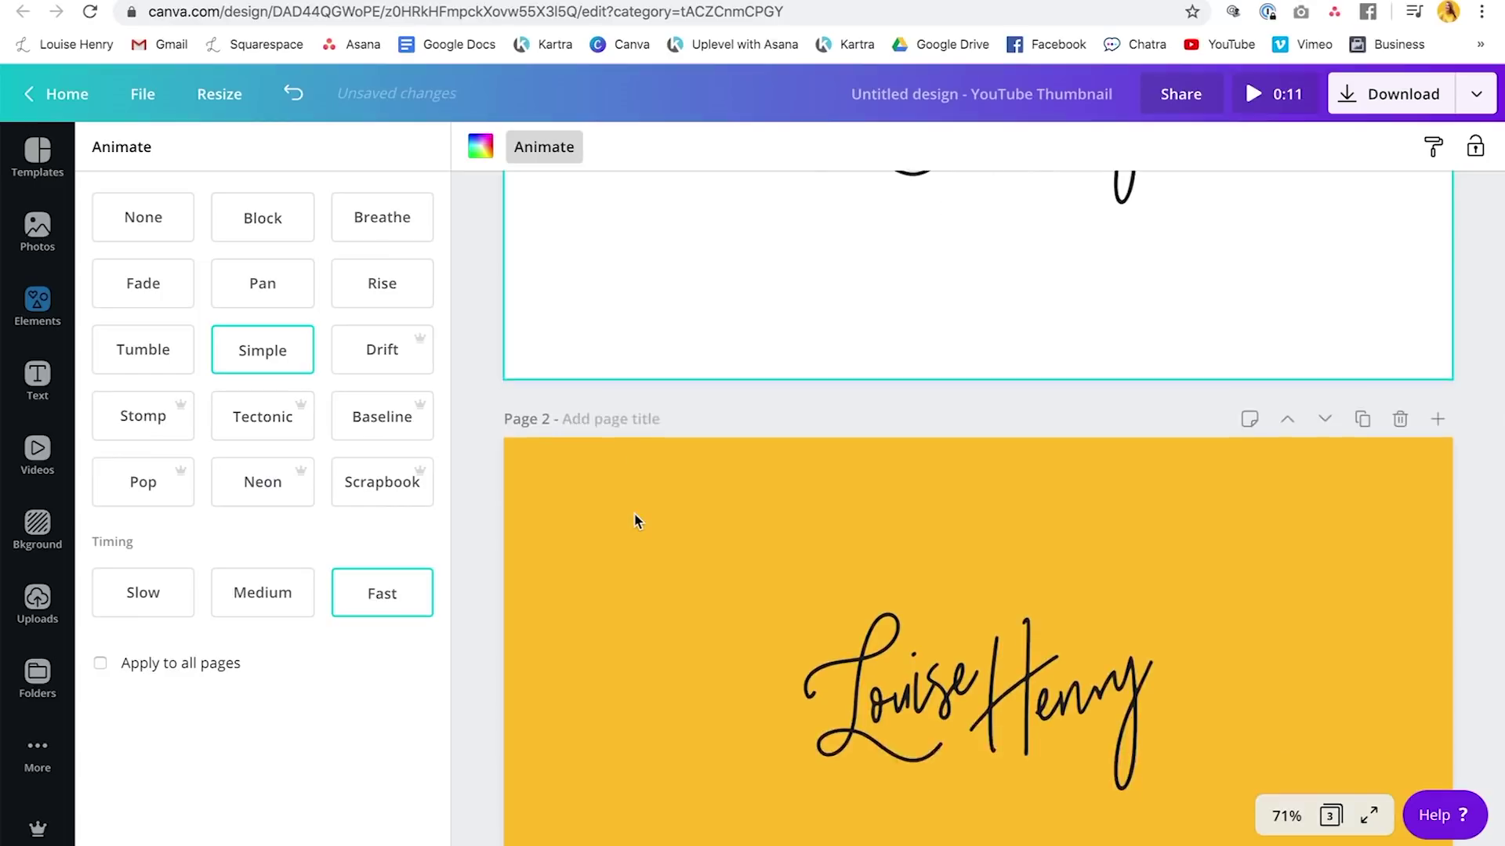
pyautogui.click(619, 469)
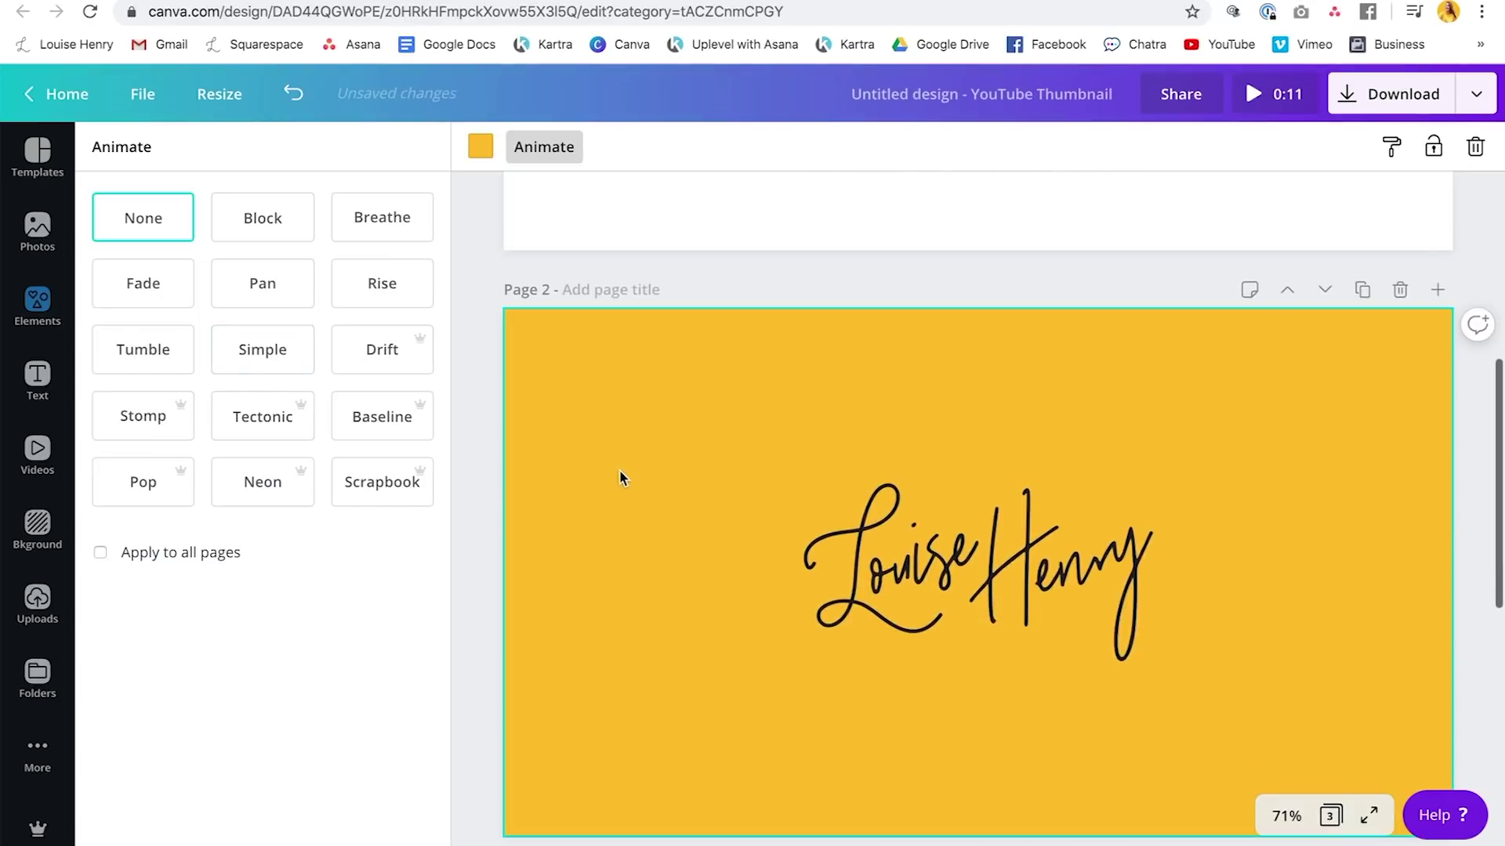
pyautogui.click(284, 359)
pyautogui.click(372, 589)
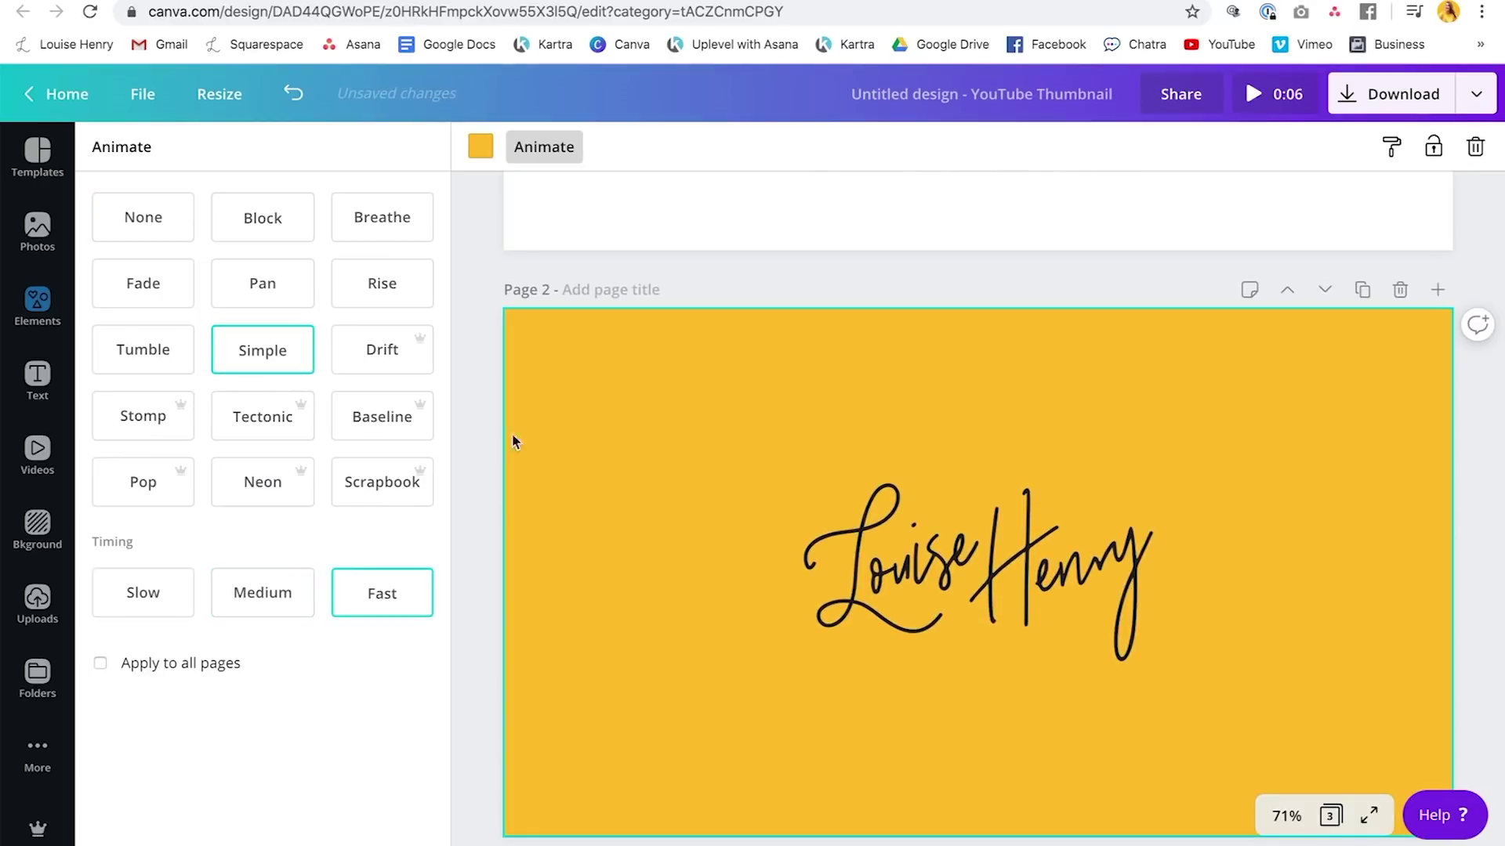
pyautogui.scroll(-8, 614, 366)
pyautogui.click(614, 366)
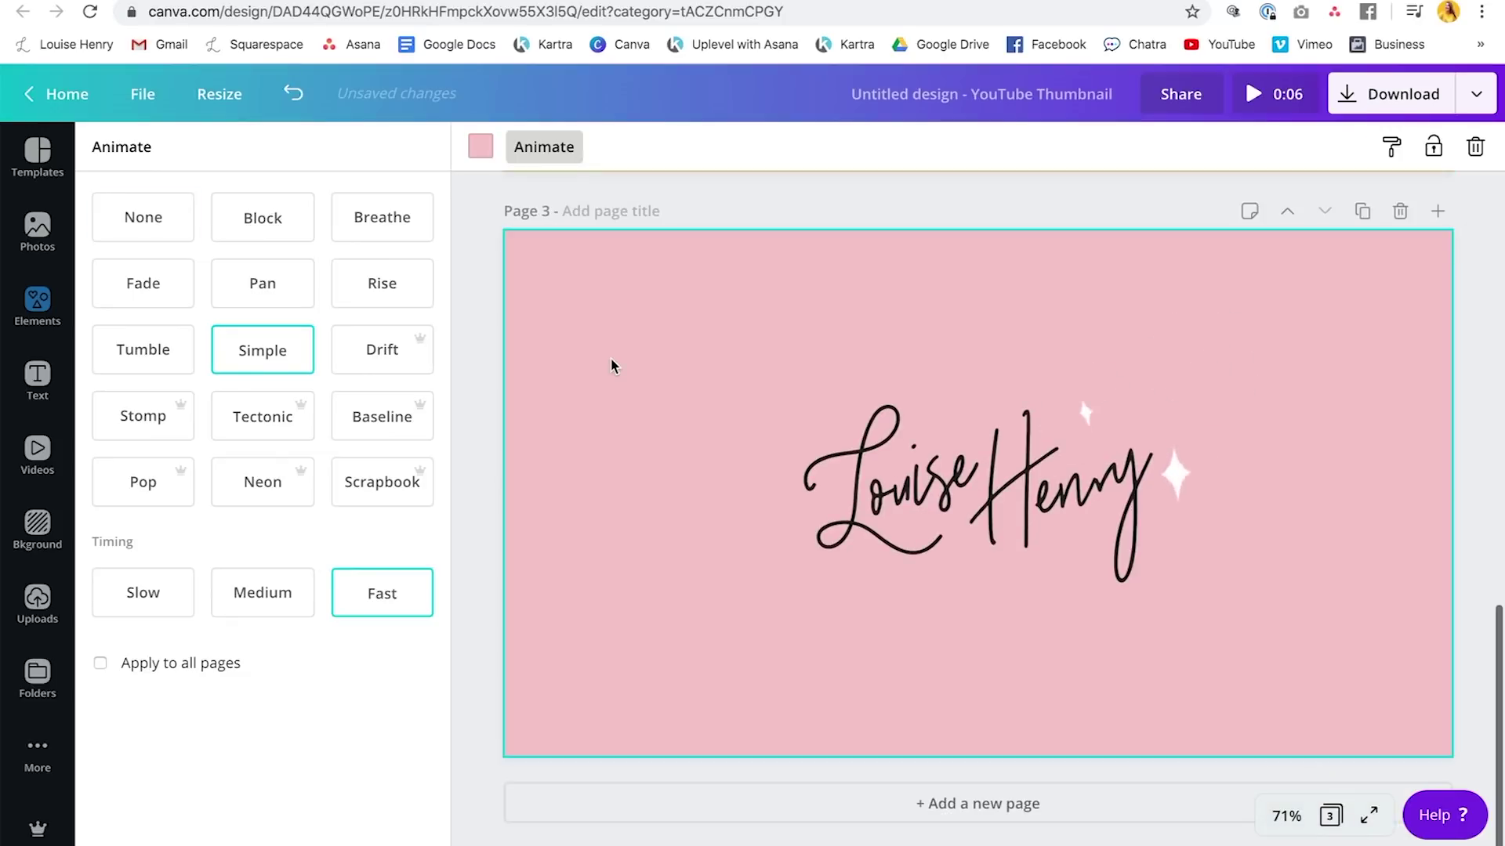
pyautogui.click(260, 349)
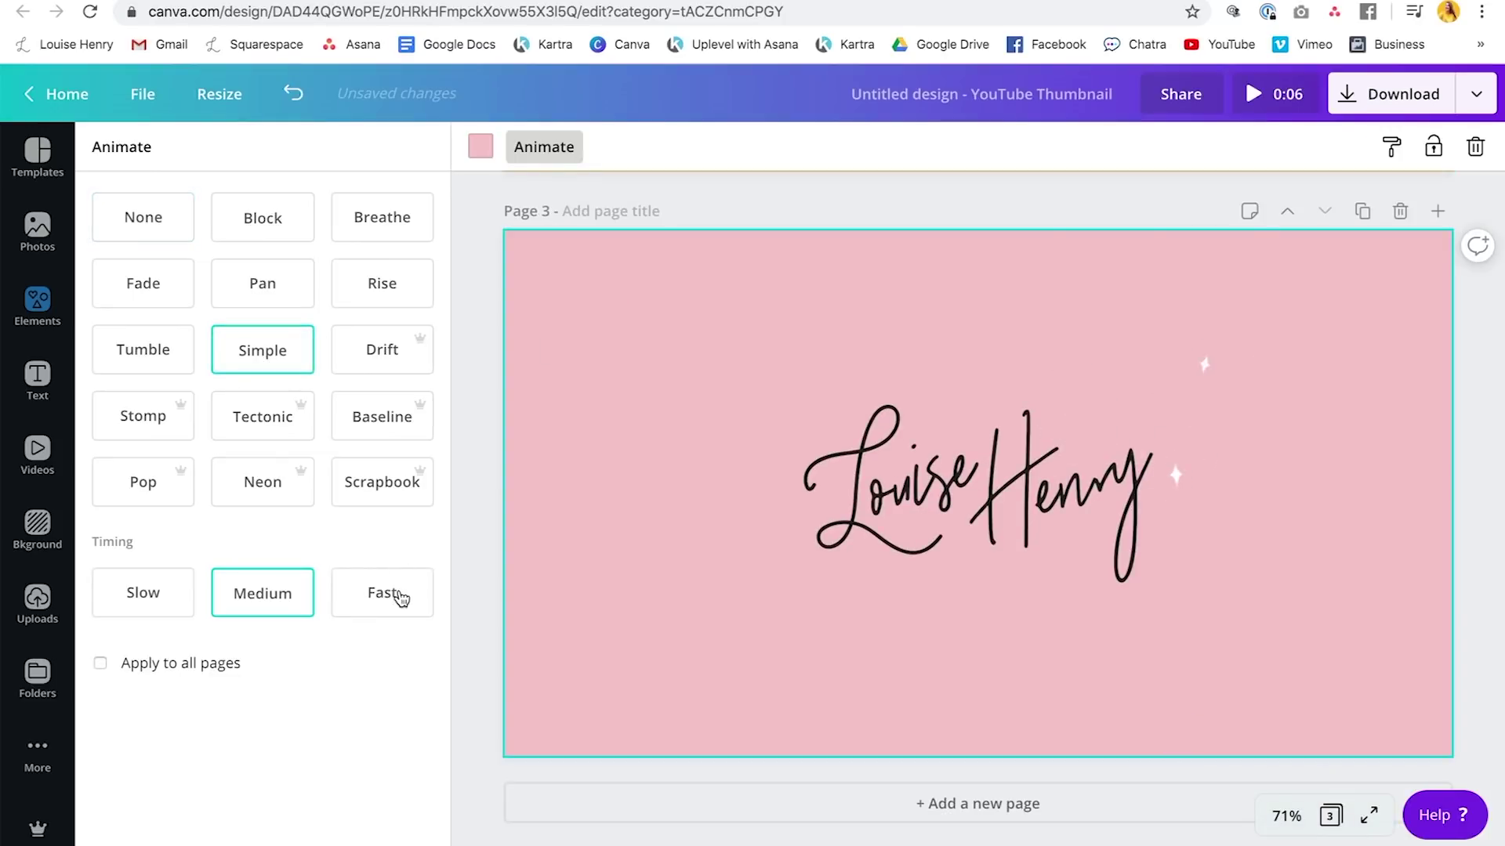
pyautogui.click(400, 597)
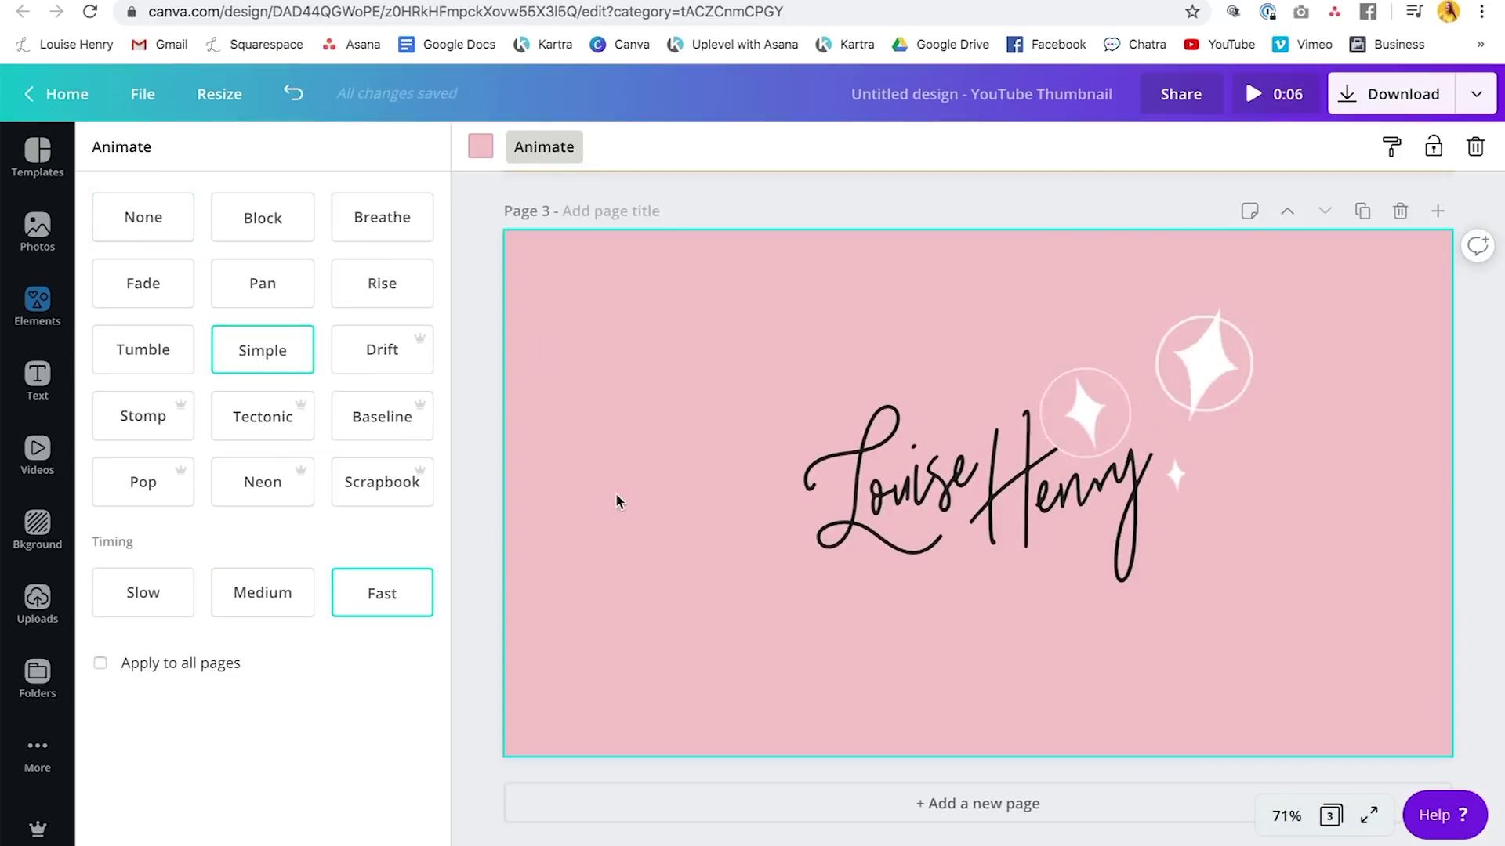
pyautogui.click(1280, 103)
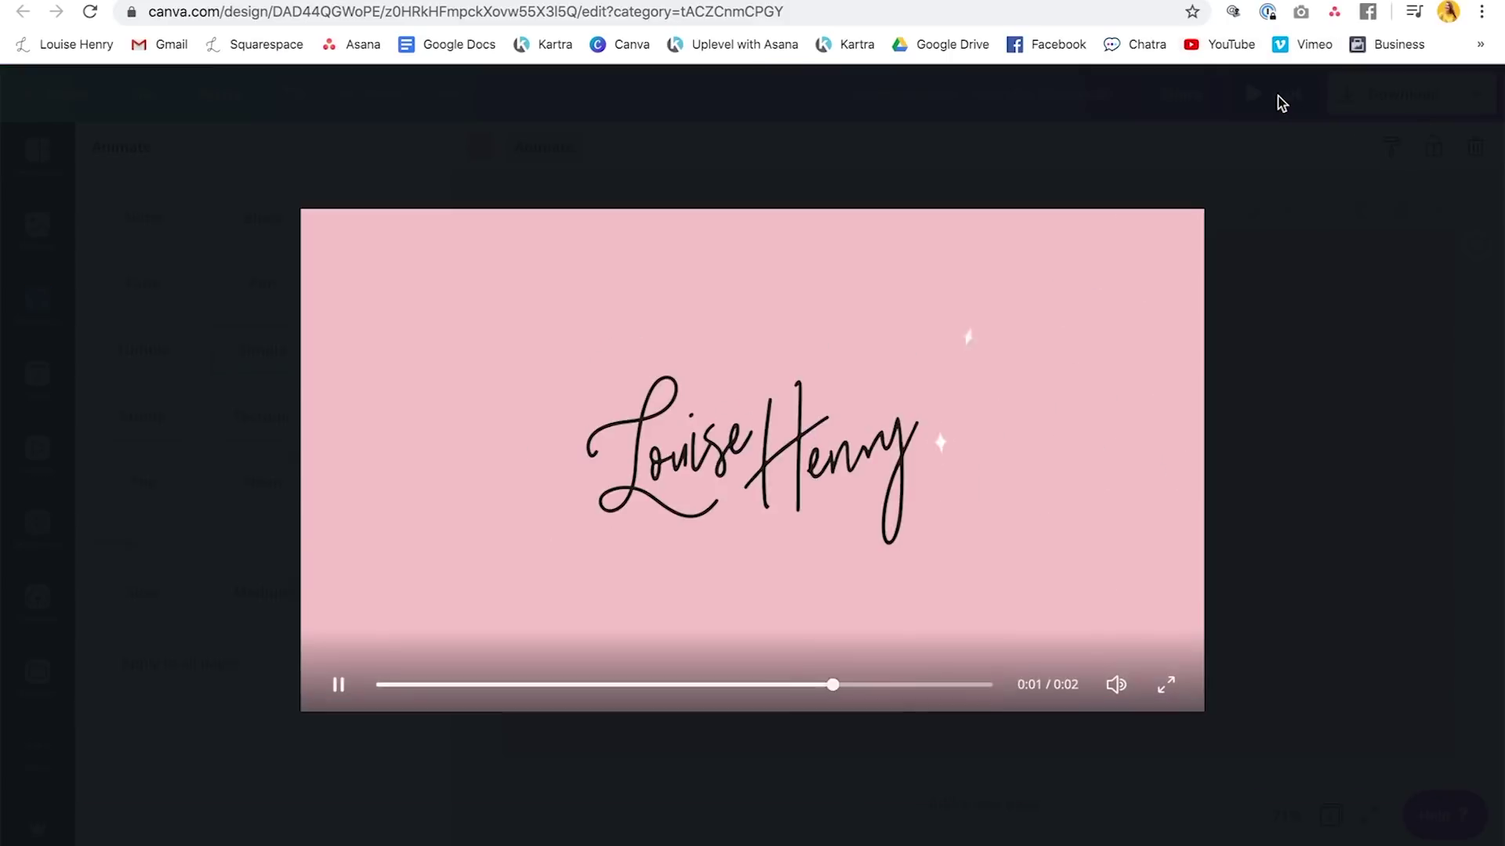
# Change yellow Page 2's animation timing to Medium, making the design 0:07, and preview it.
pyautogui.click(338, 685)
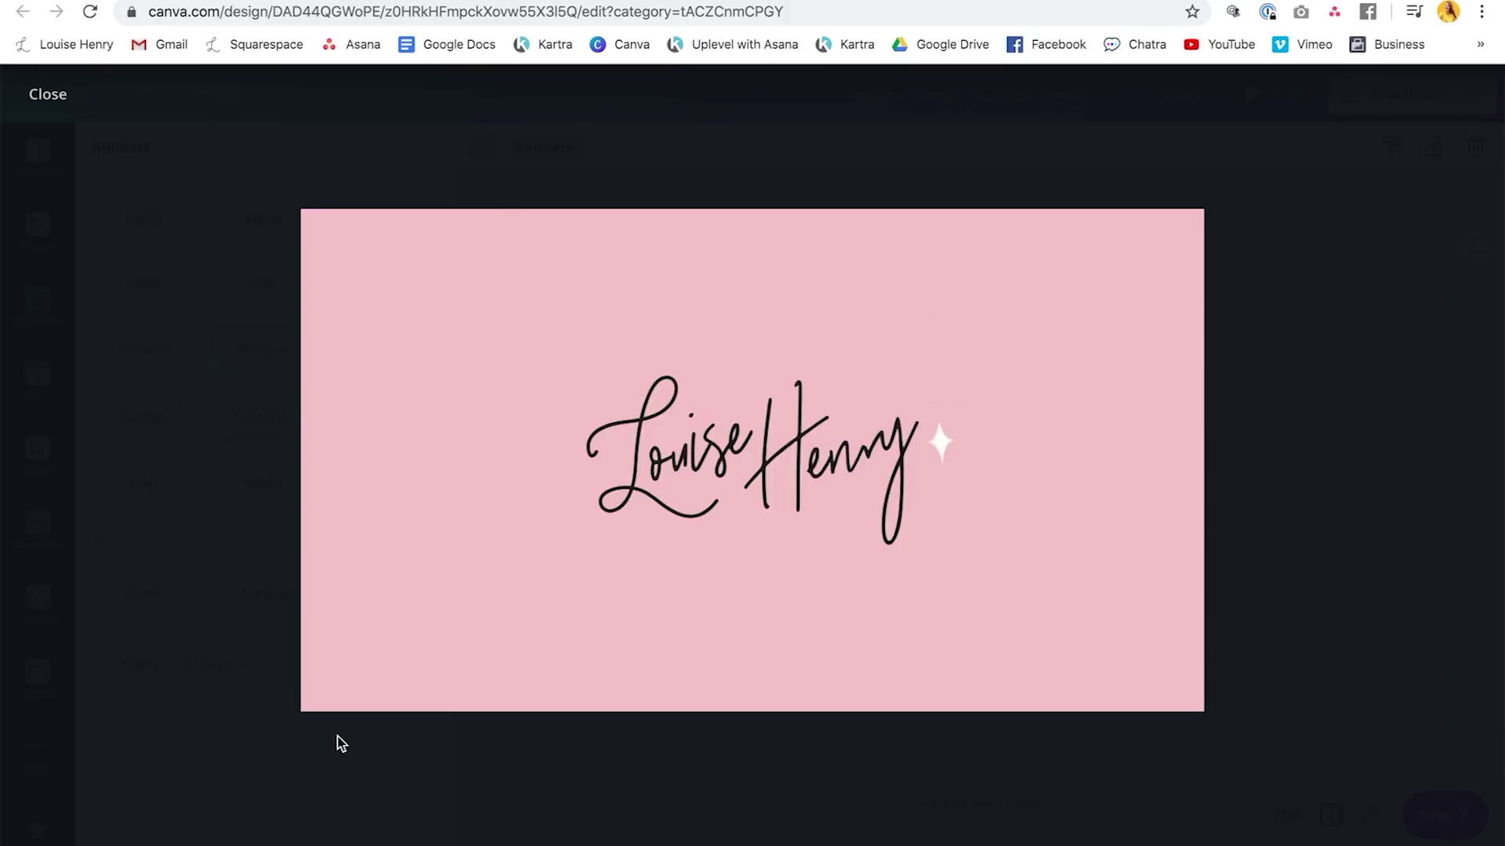
pyautogui.click(52, 100)
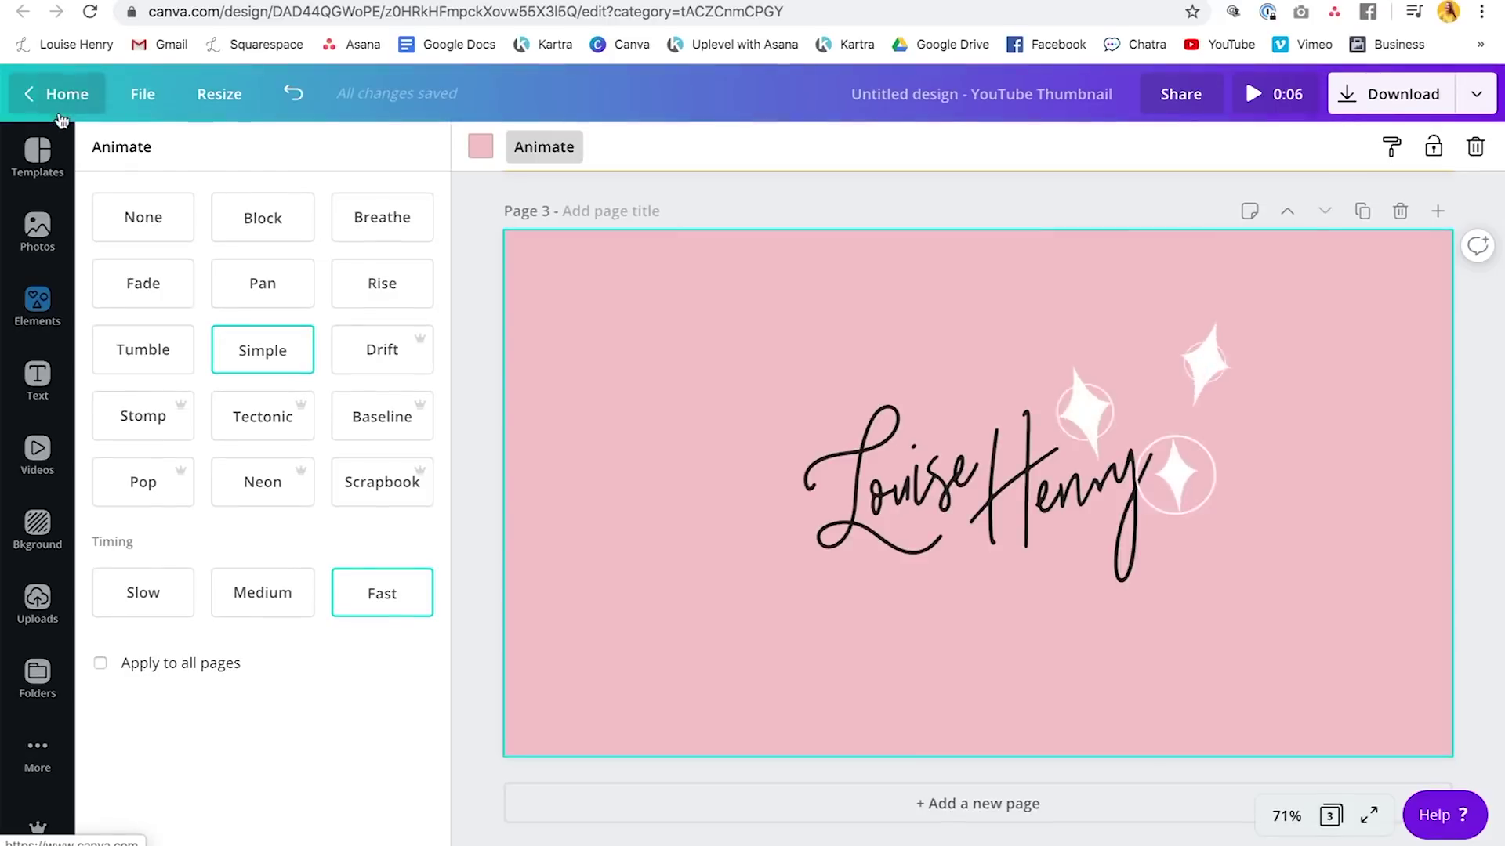
pyautogui.scroll(5, 632, 426)
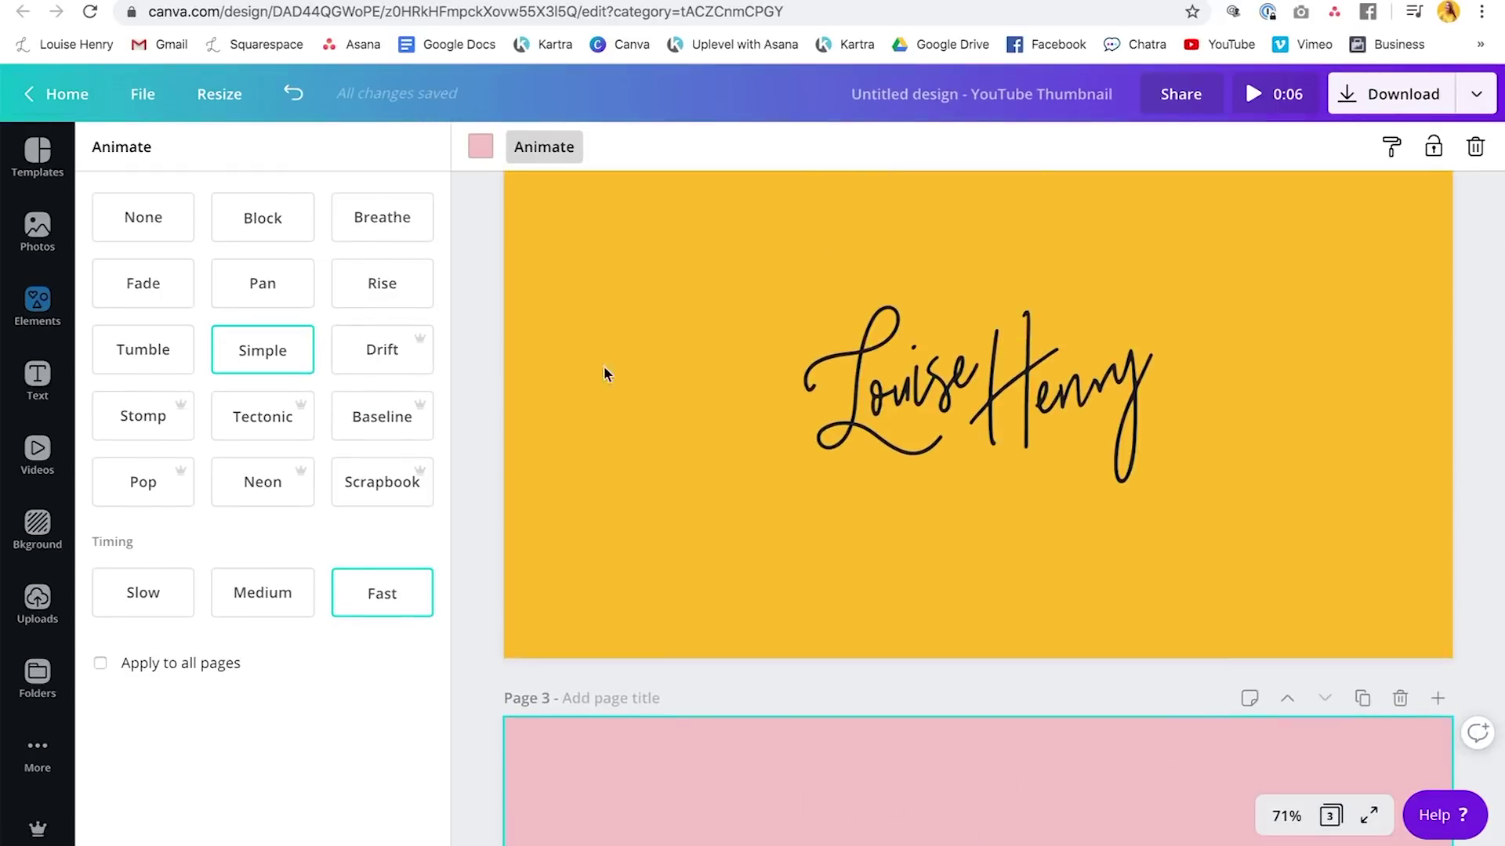
pyautogui.click(593, 336)
pyautogui.click(287, 612)
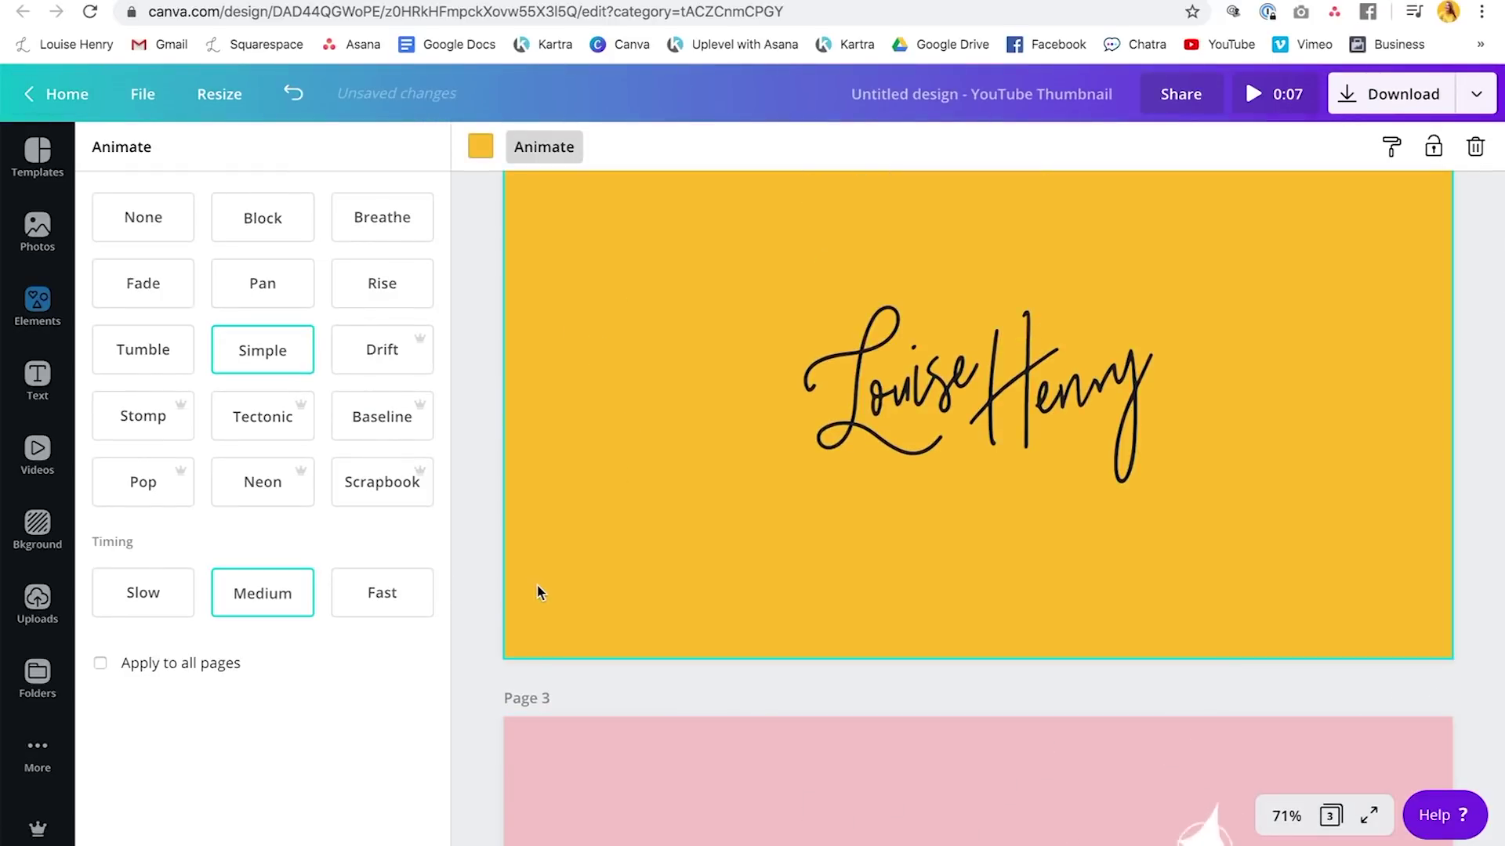
pyautogui.scroll(8, 538, 586)
pyautogui.click(553, 444)
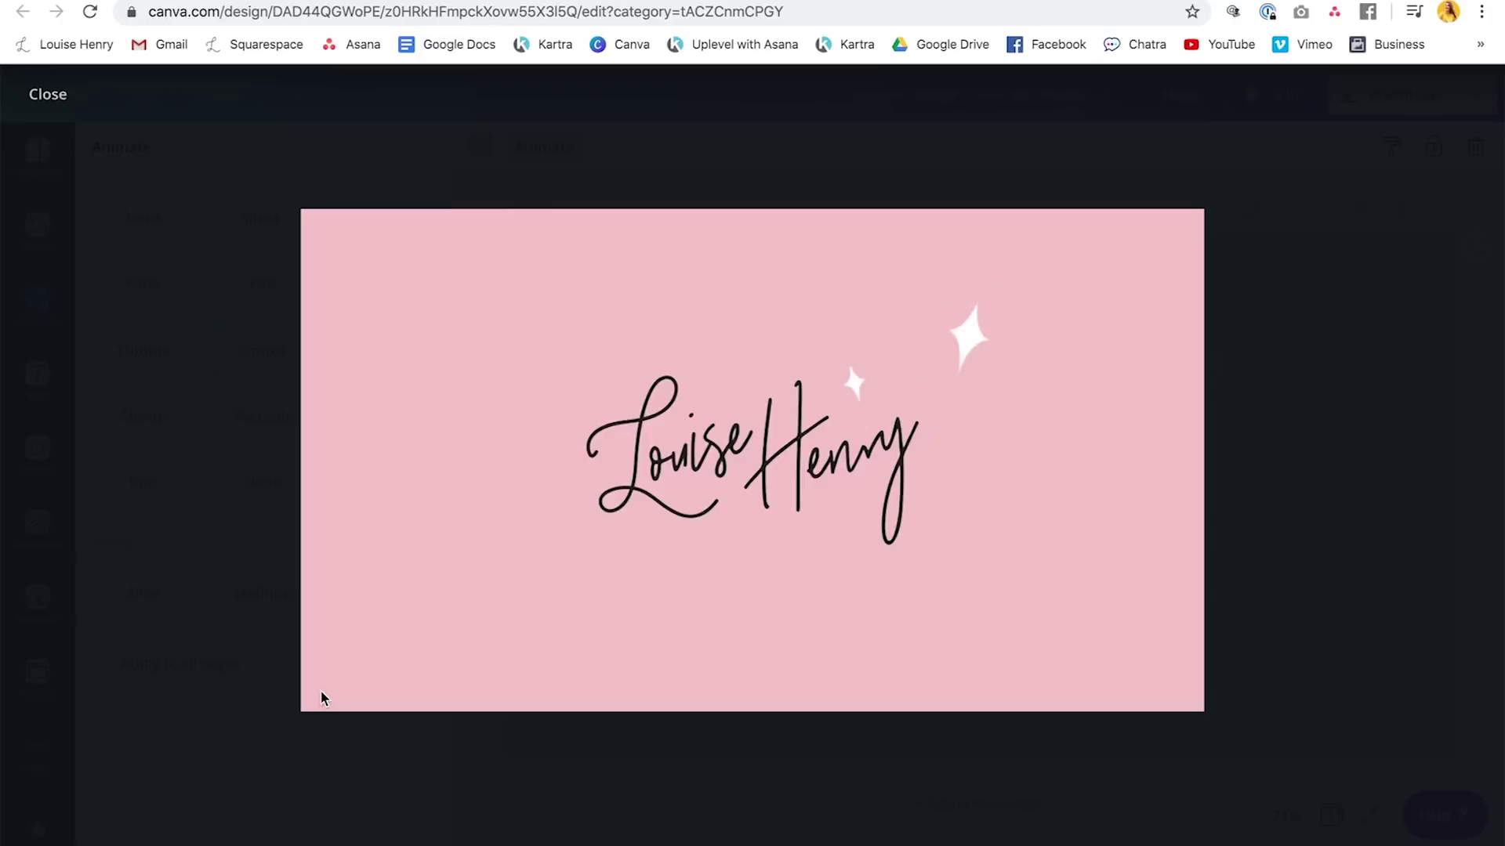
pyautogui.click(54, 108)
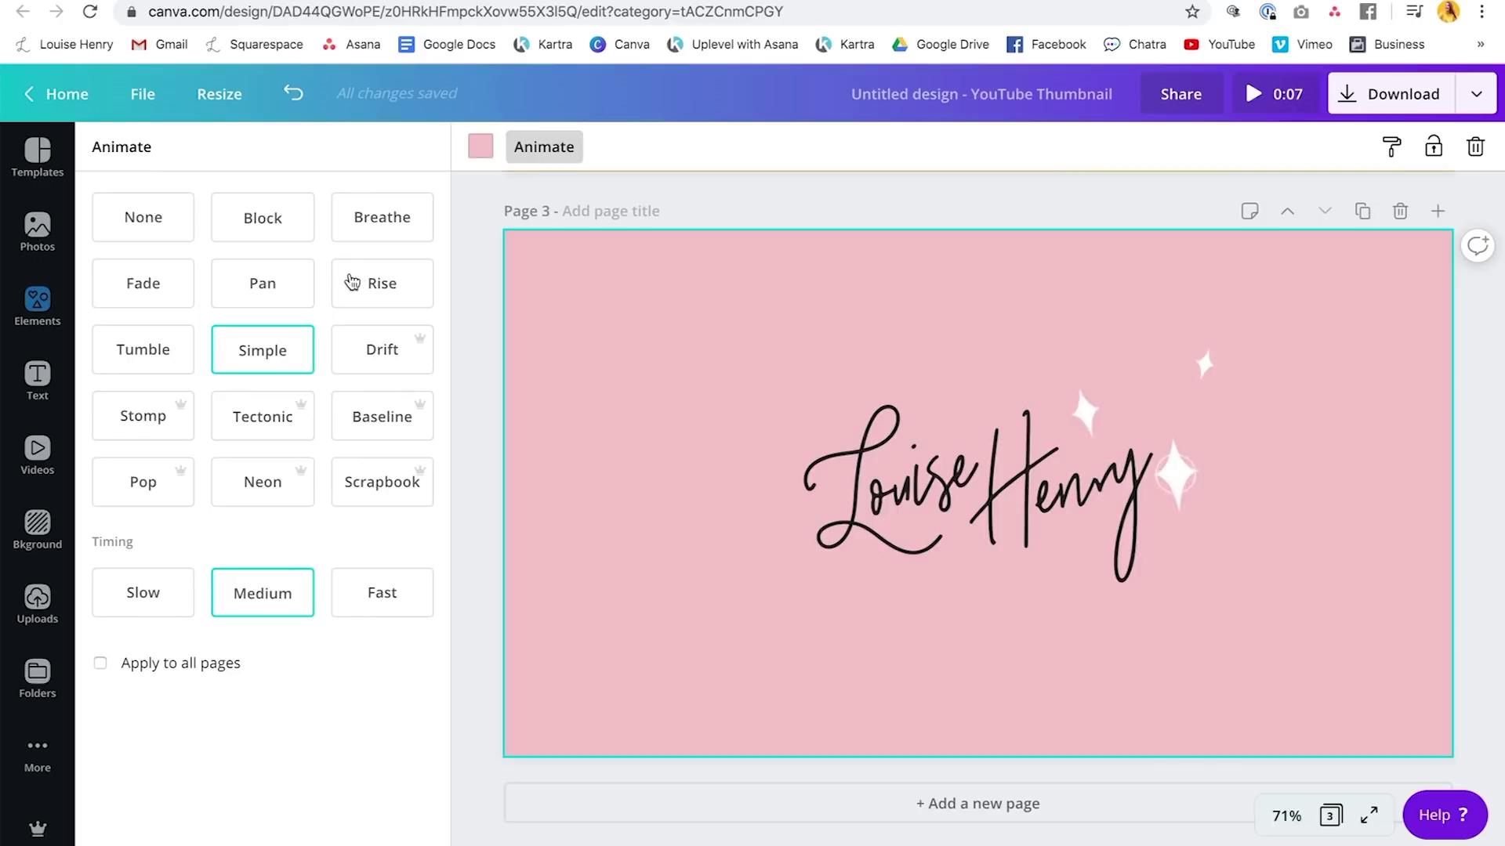
# Apply the Tumble animation to pink page 3 and preview it full screen.
pyautogui.click(127, 354)
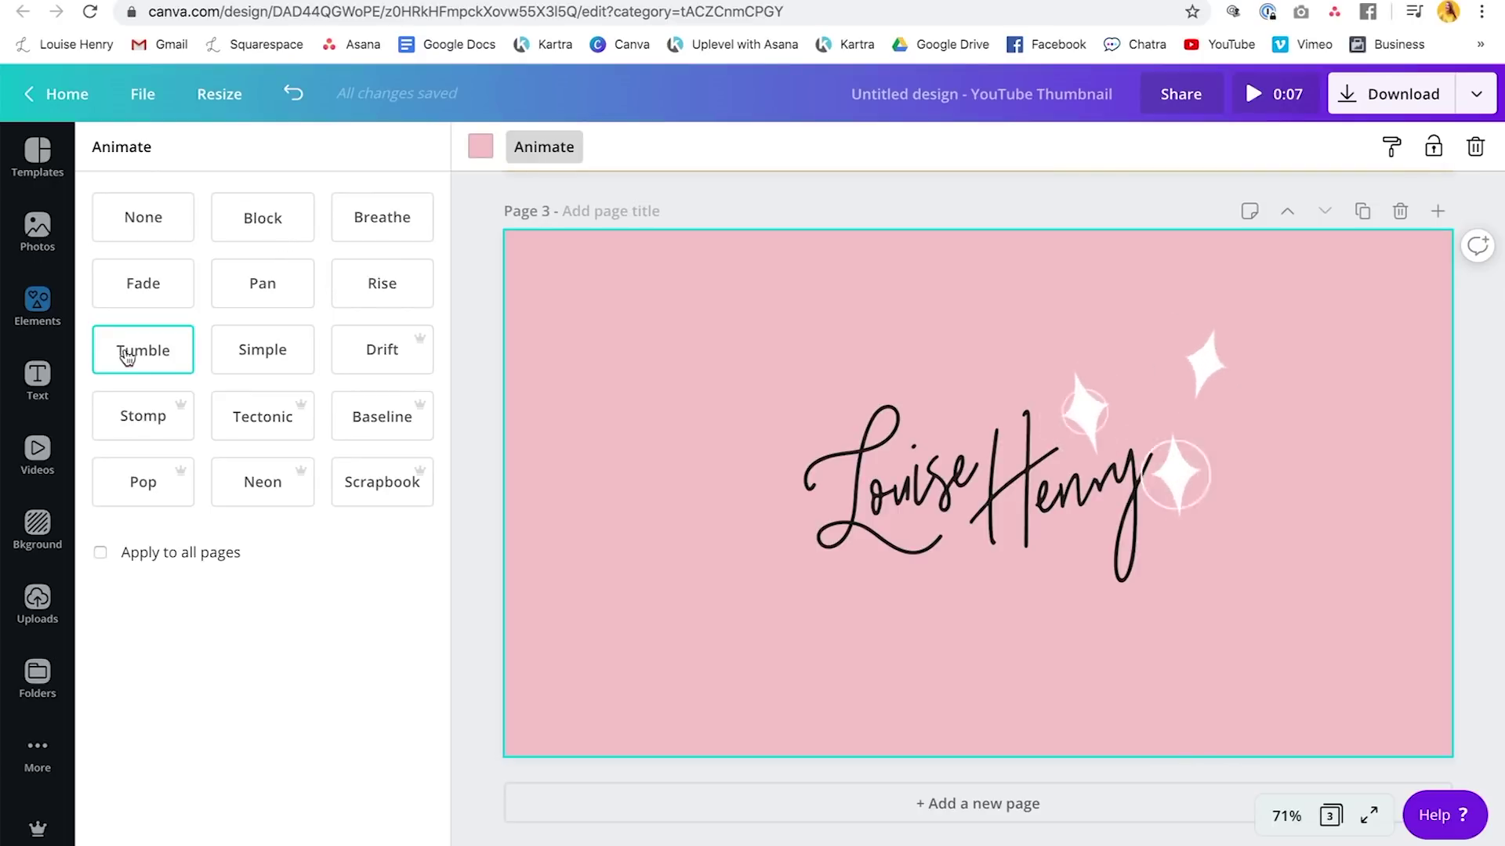
pyautogui.click(1279, 101)
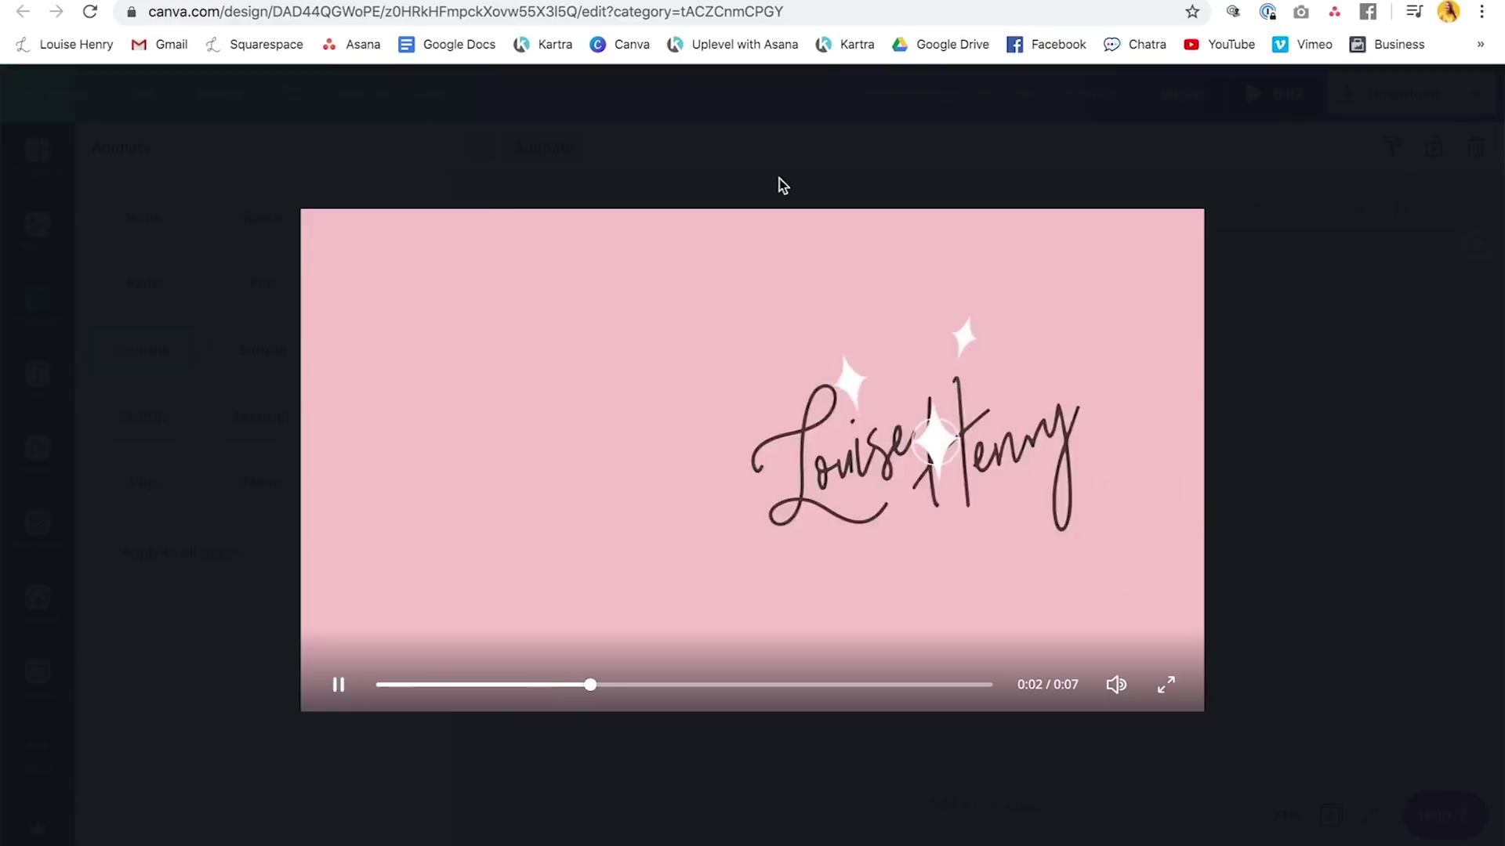
pyautogui.click(345, 690)
pyautogui.click(384, 685)
pyautogui.click(325, 685)
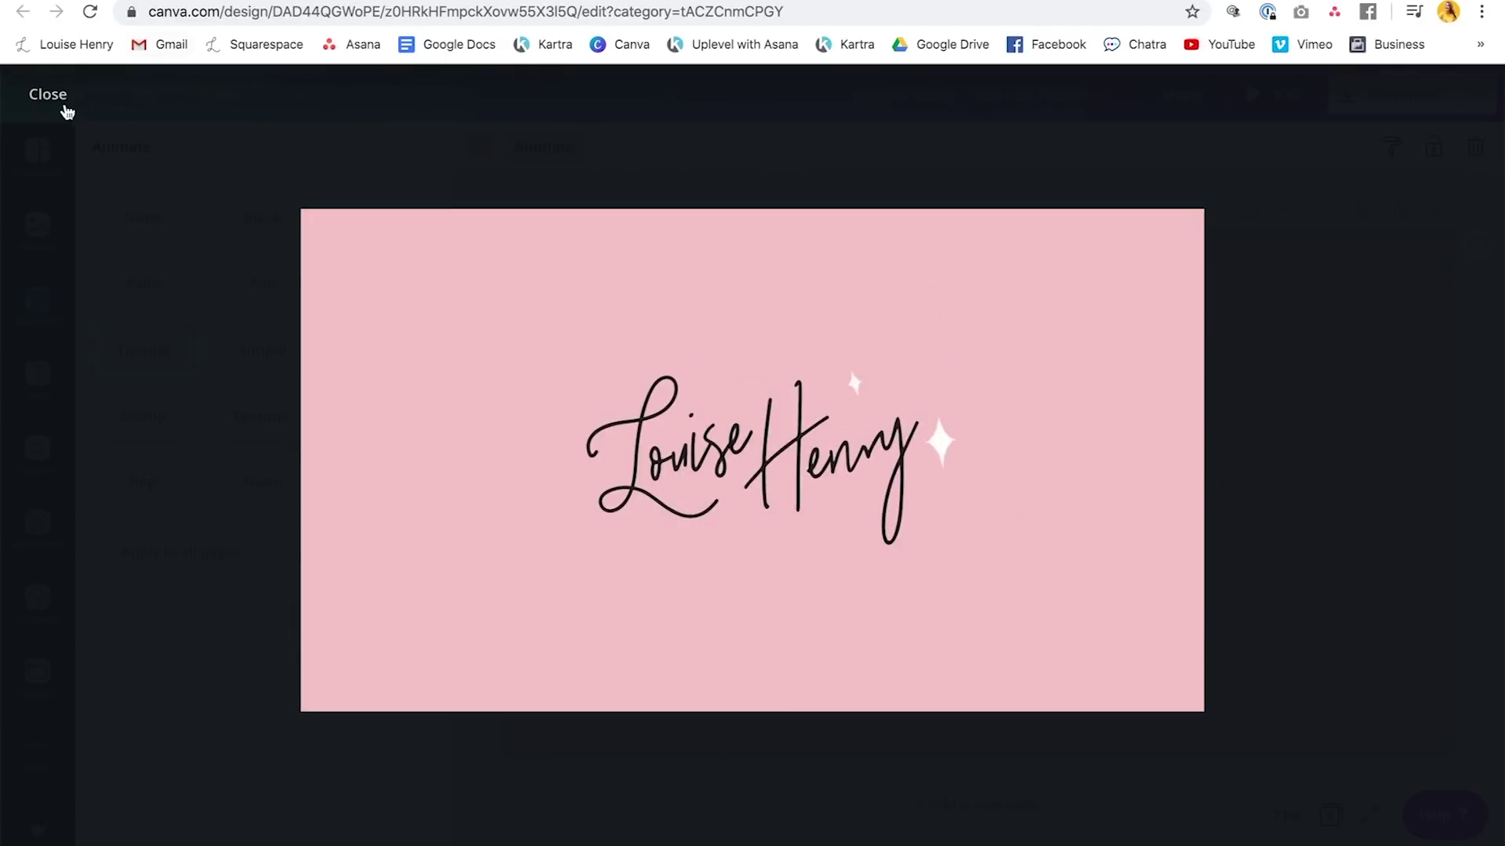
pyautogui.click(65, 110)
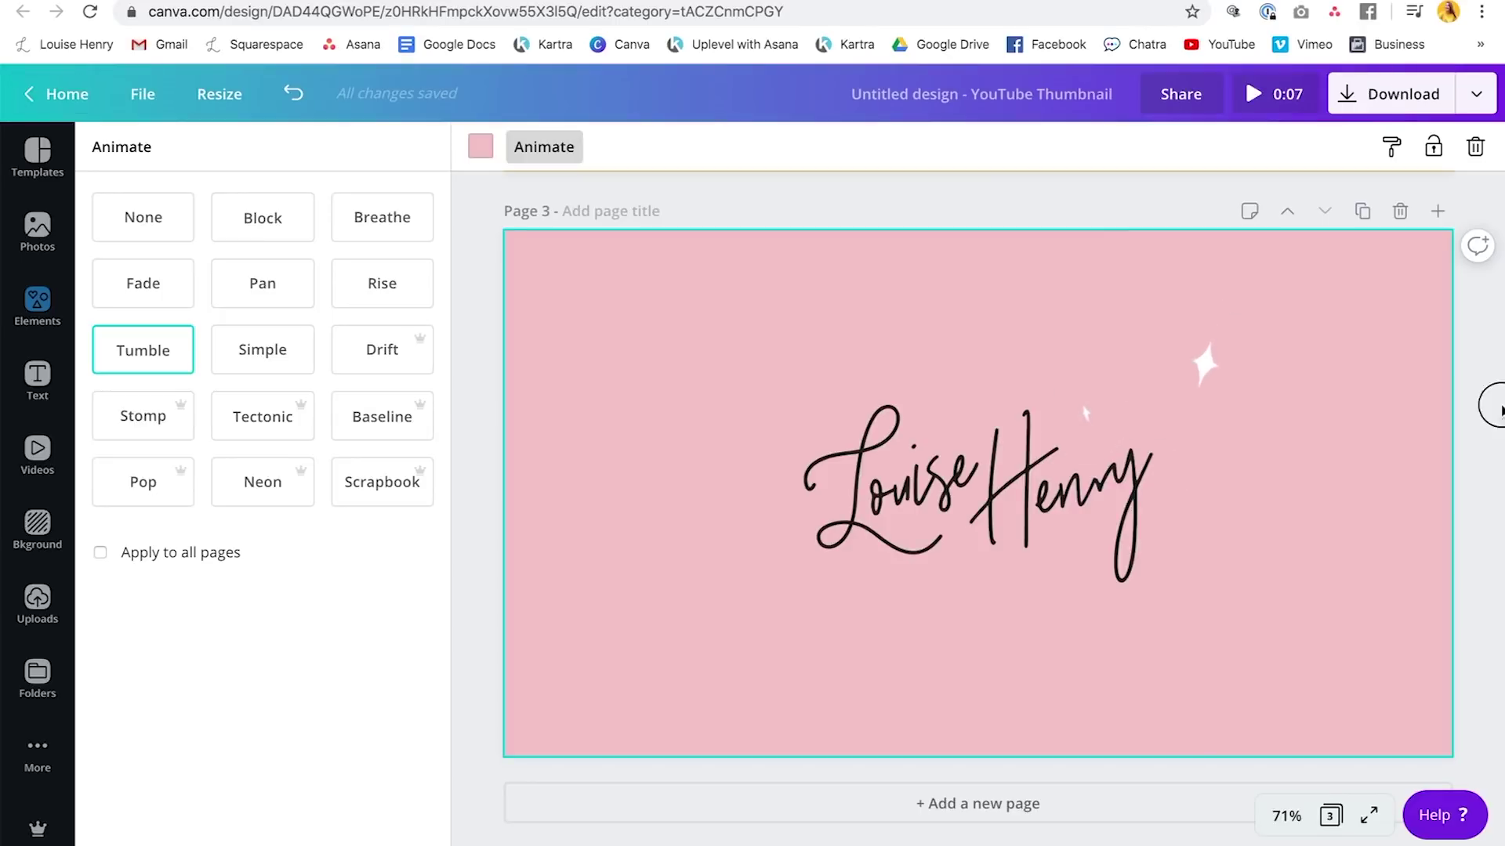
pyautogui.click(1492, 430)
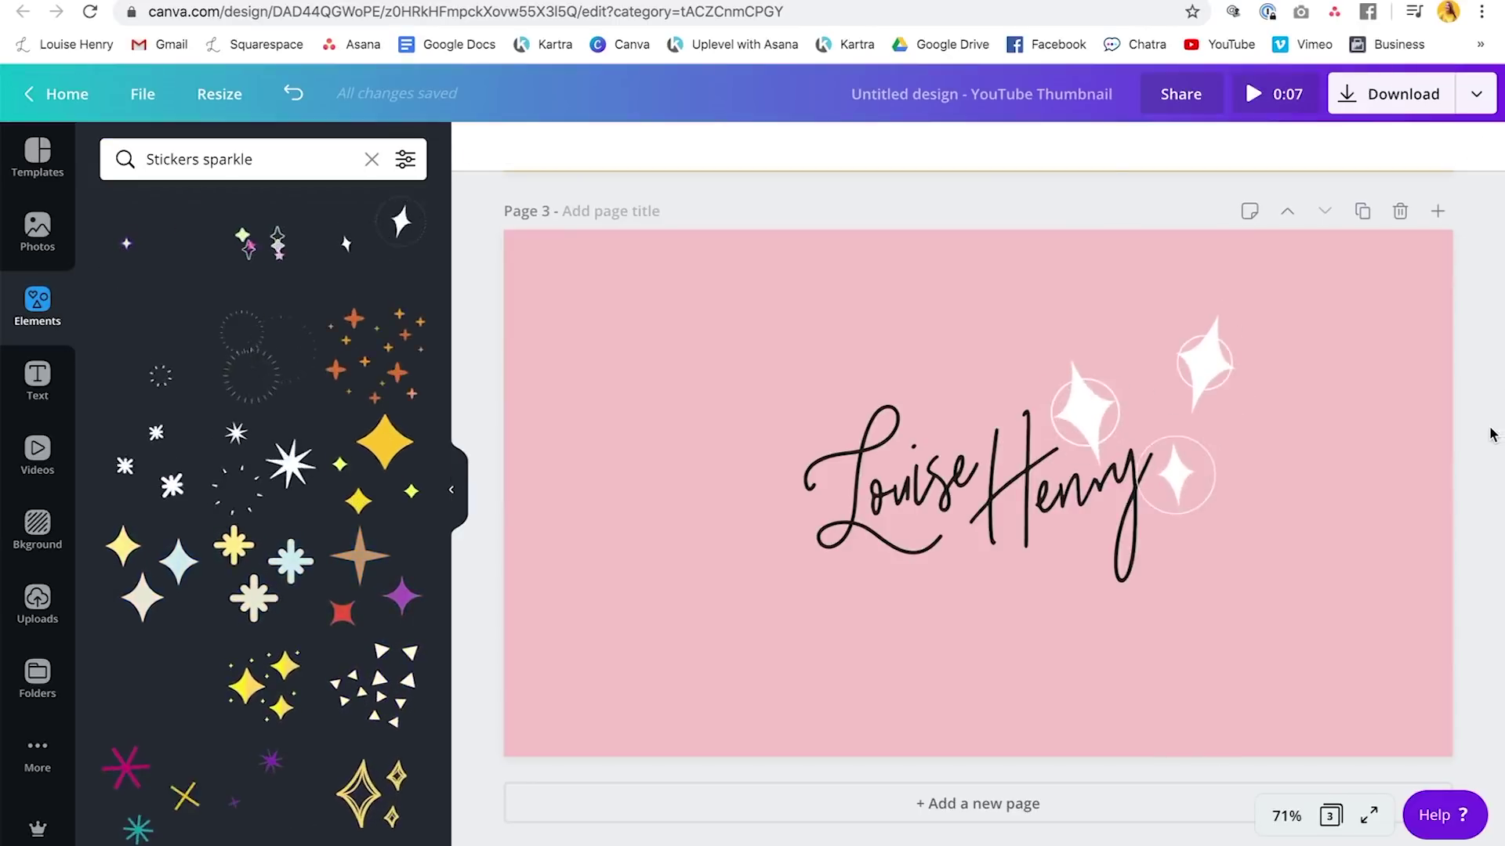
# Add the multicoloured welcome! word sticker to page 1 and shrink it.
pyautogui.scroll(5, 1477, 555)
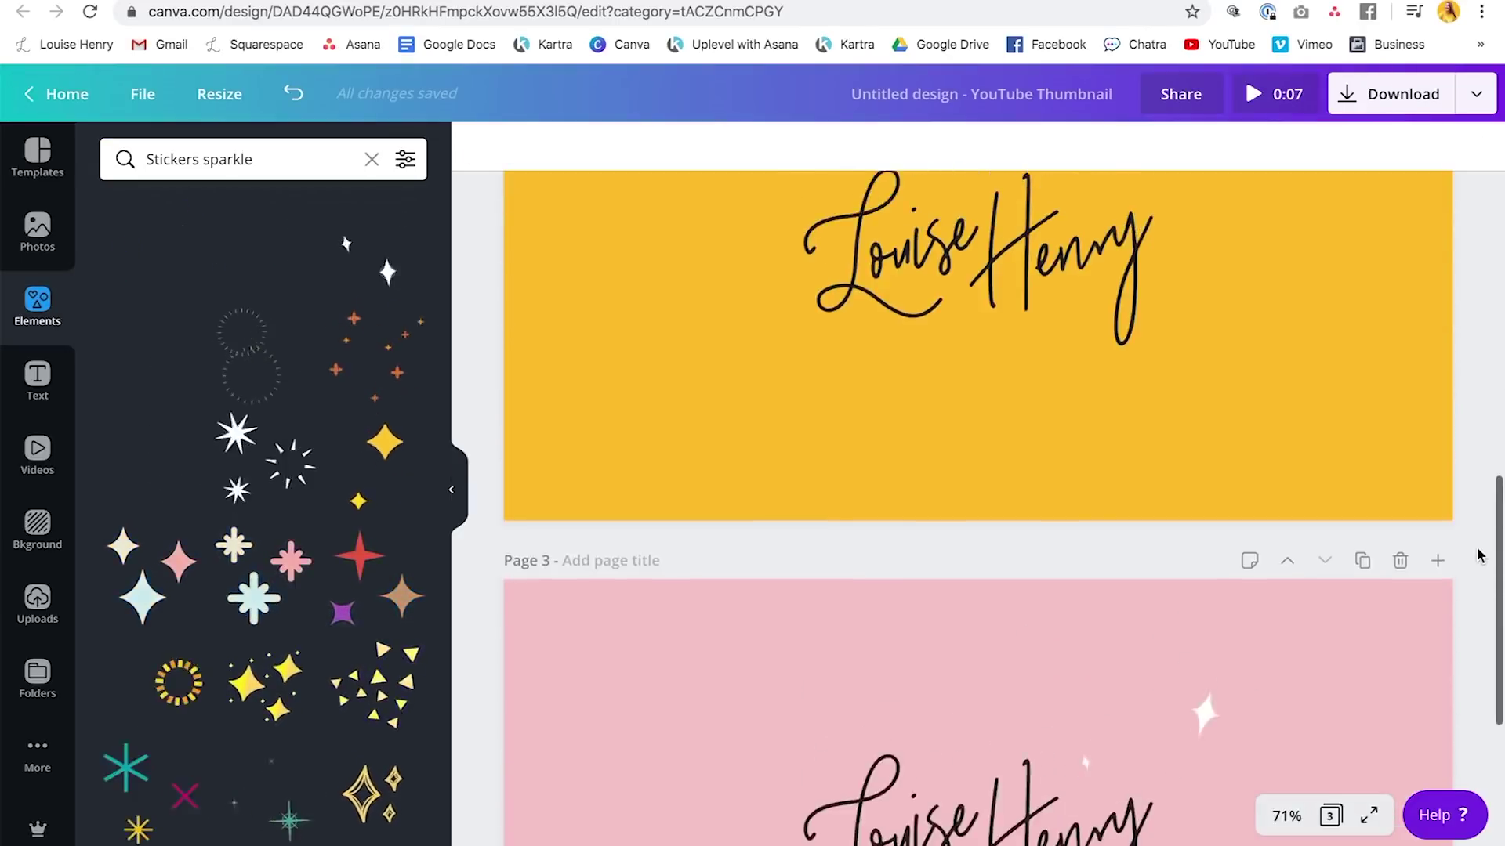
pyautogui.scroll(10, 1476, 555)
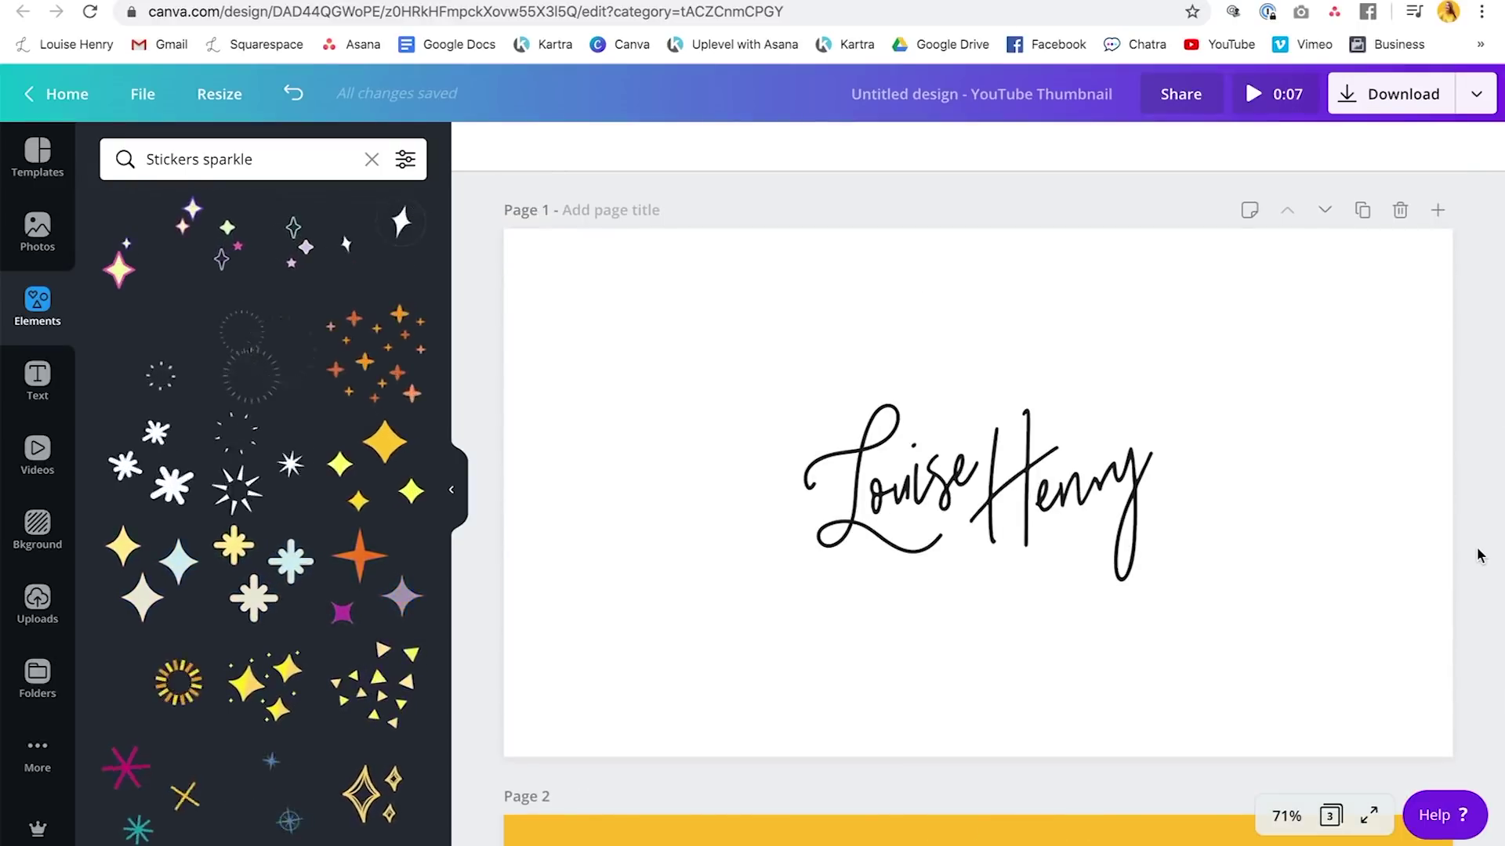
pyautogui.press('Escape')
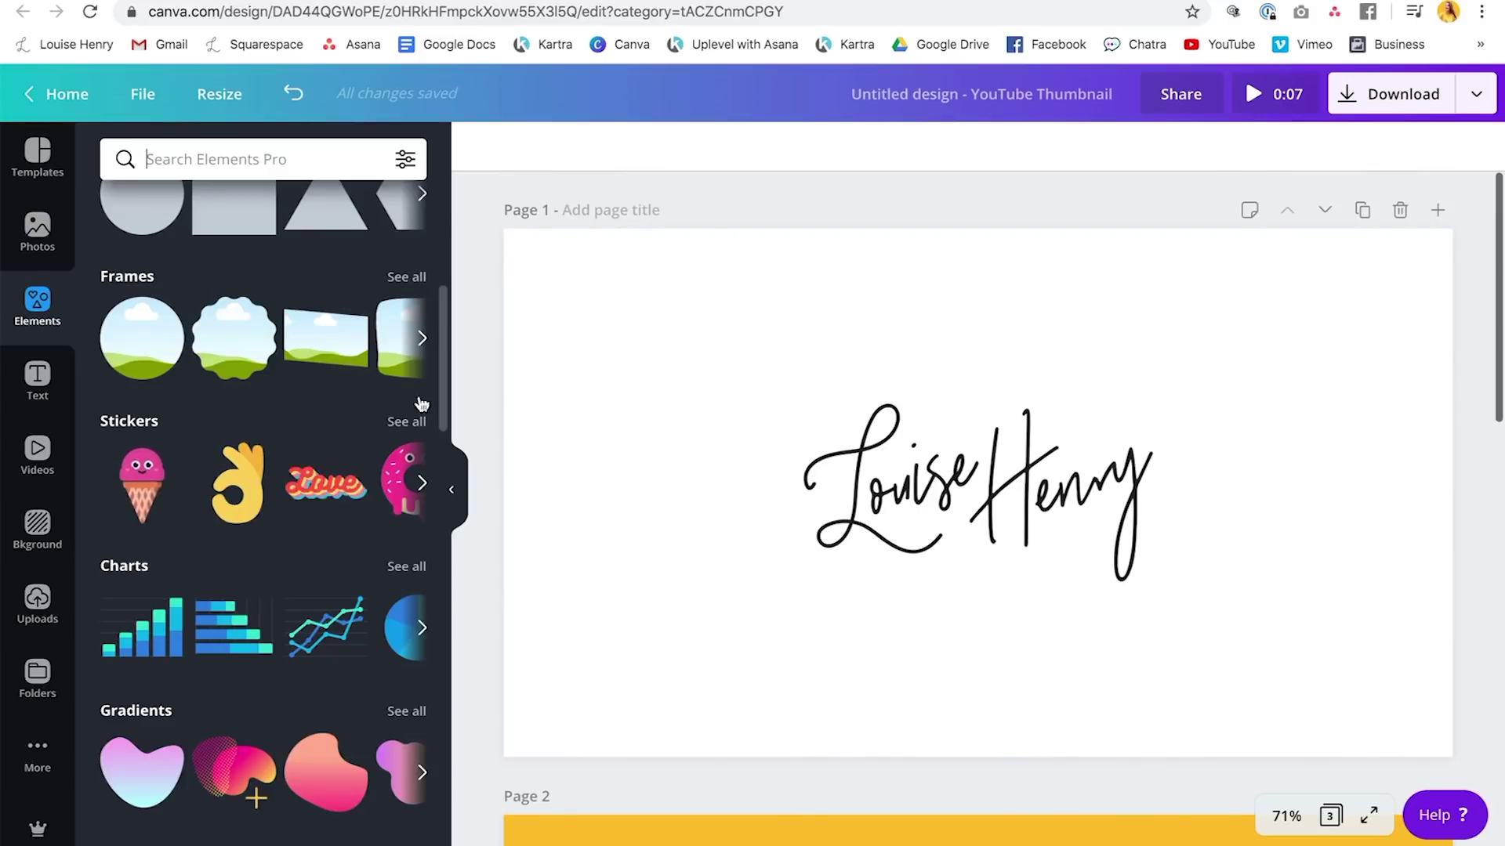
pyautogui.click(405, 423)
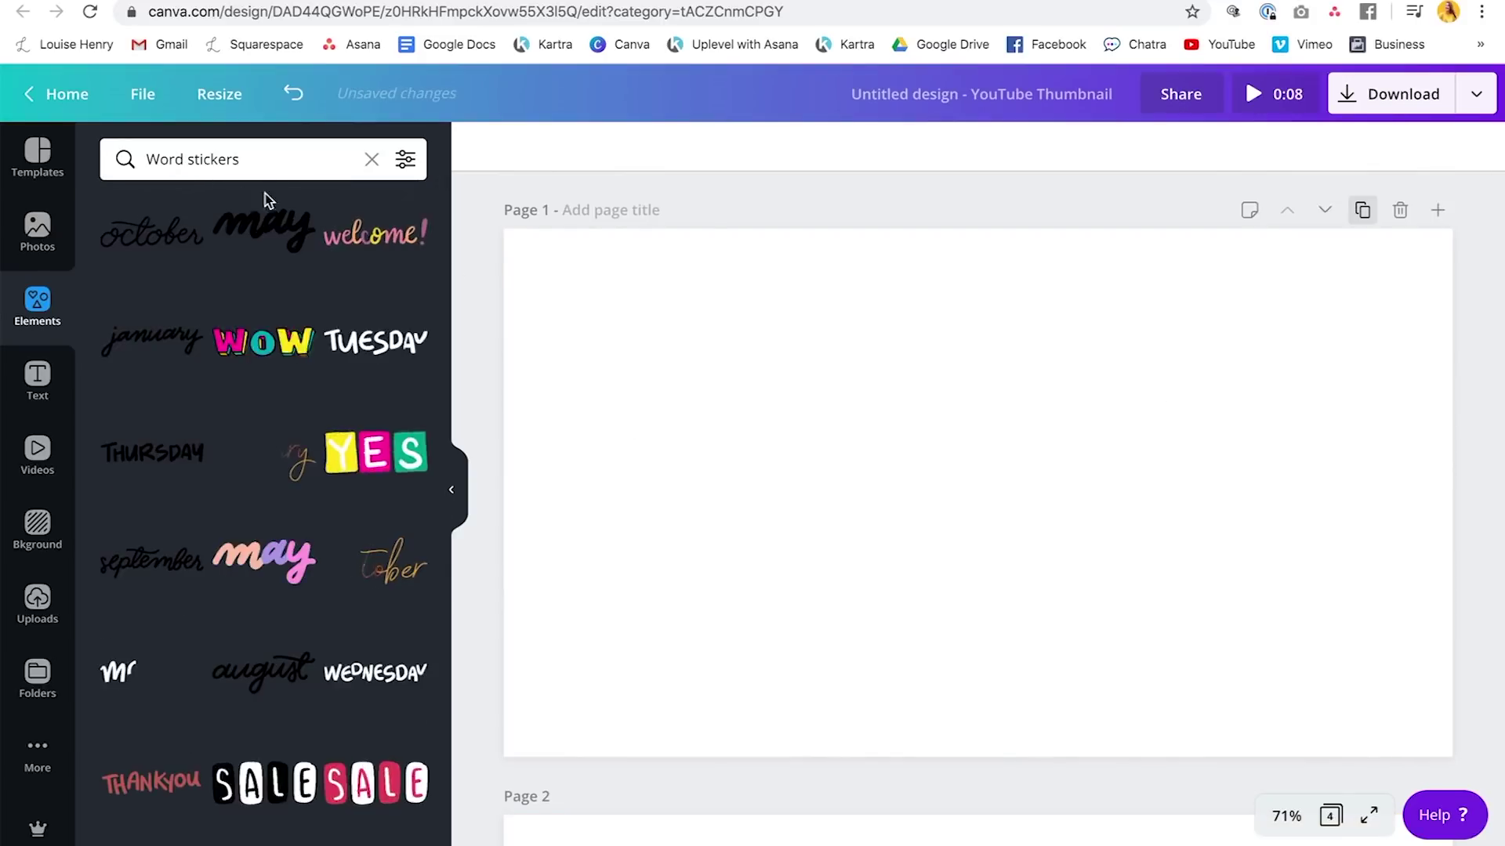
pyautogui.click(377, 234)
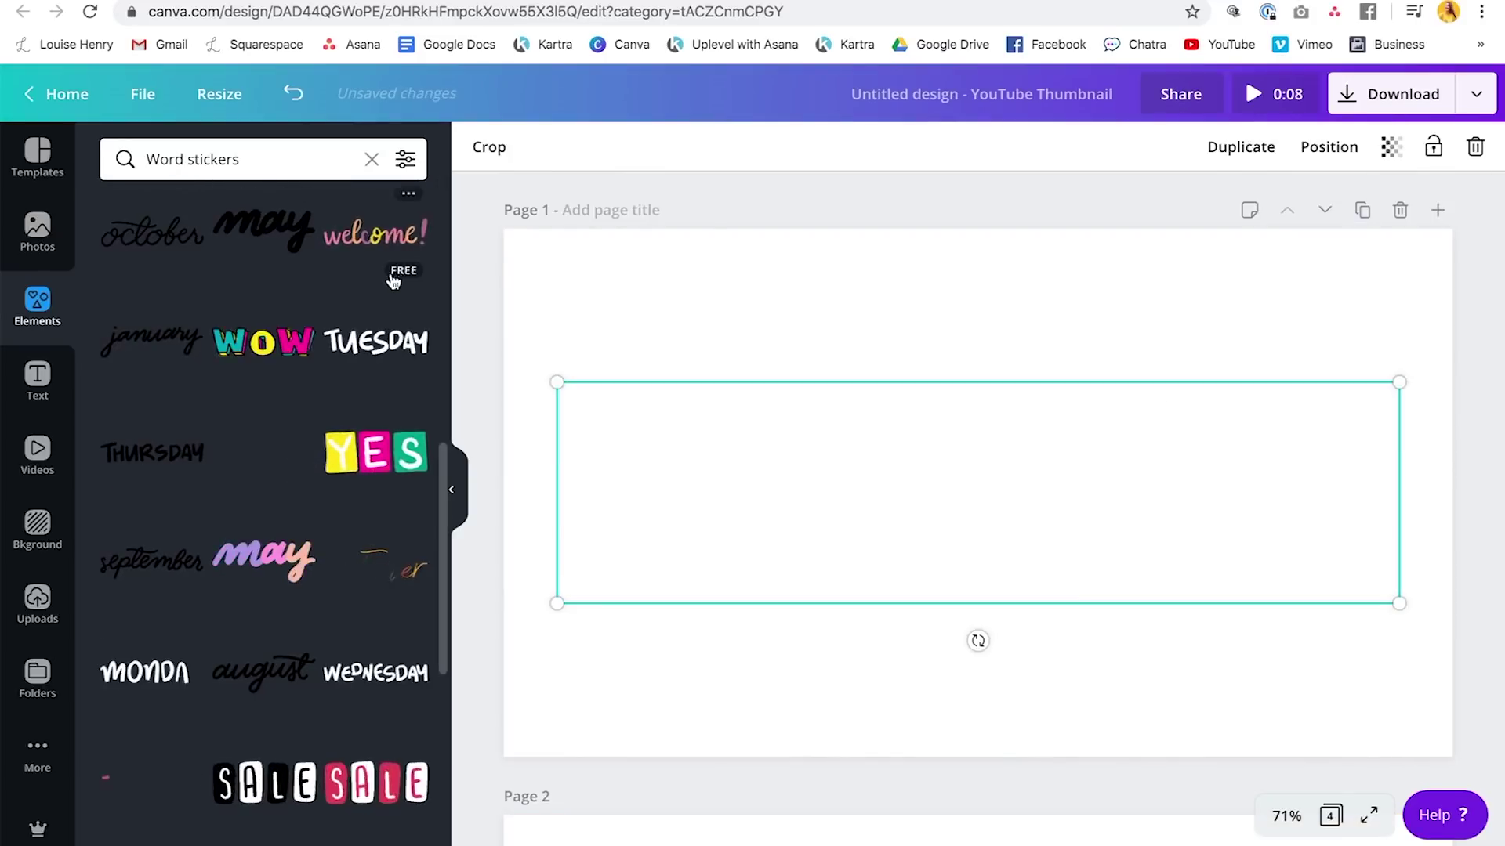
pyautogui.moveTo(1398, 382); pyautogui.dragTo(949, 500)
# Centre the welcome! sticker on page 1 and copy the page as page 2.
pyautogui.moveTo(840, 554); pyautogui.dragTo(1071, 469)
pyautogui.click(1370, 228)
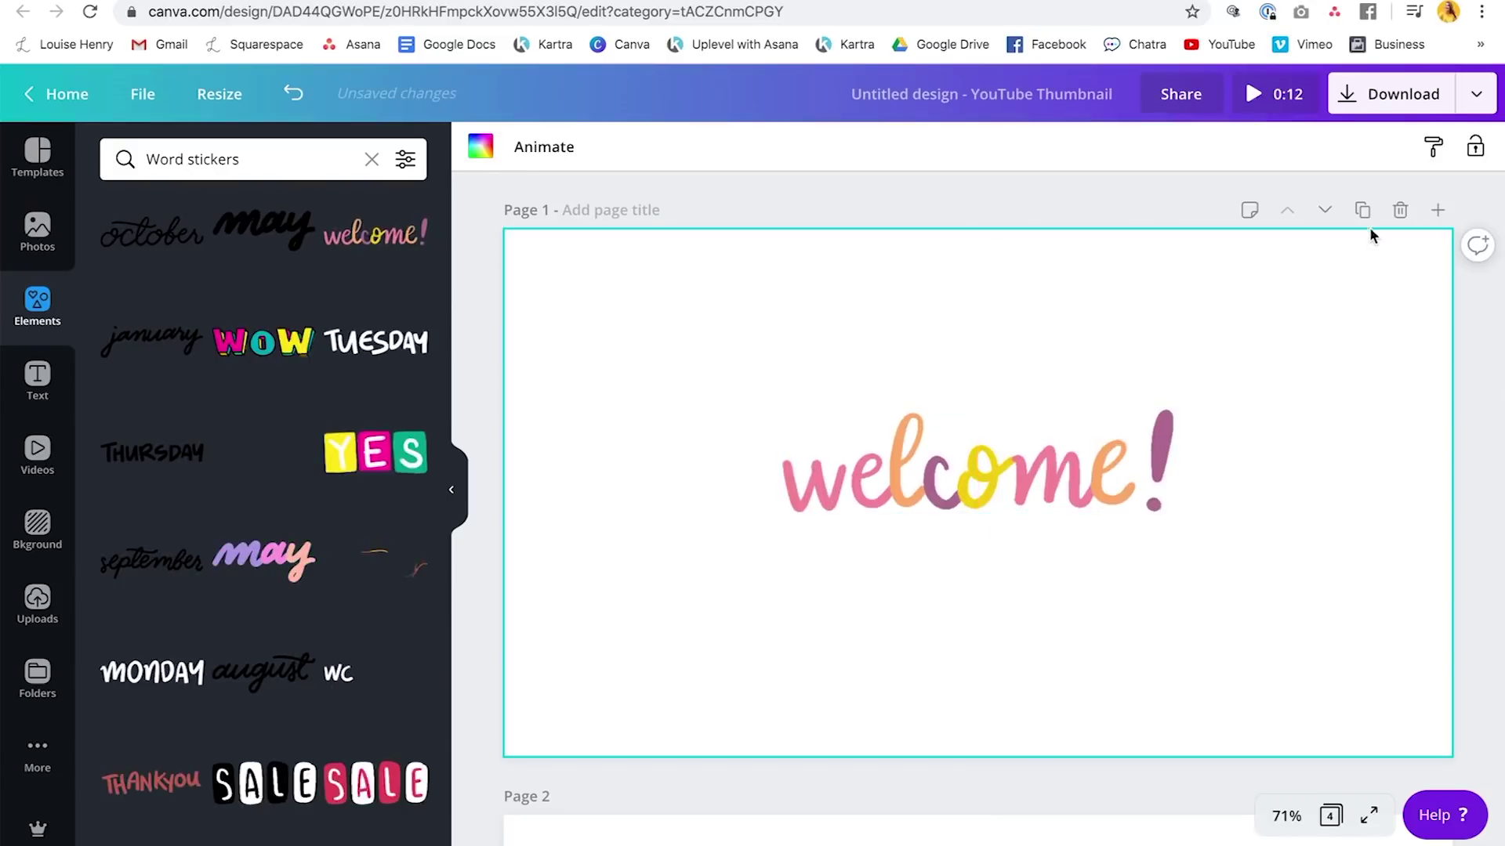
pyautogui.click(1364, 210)
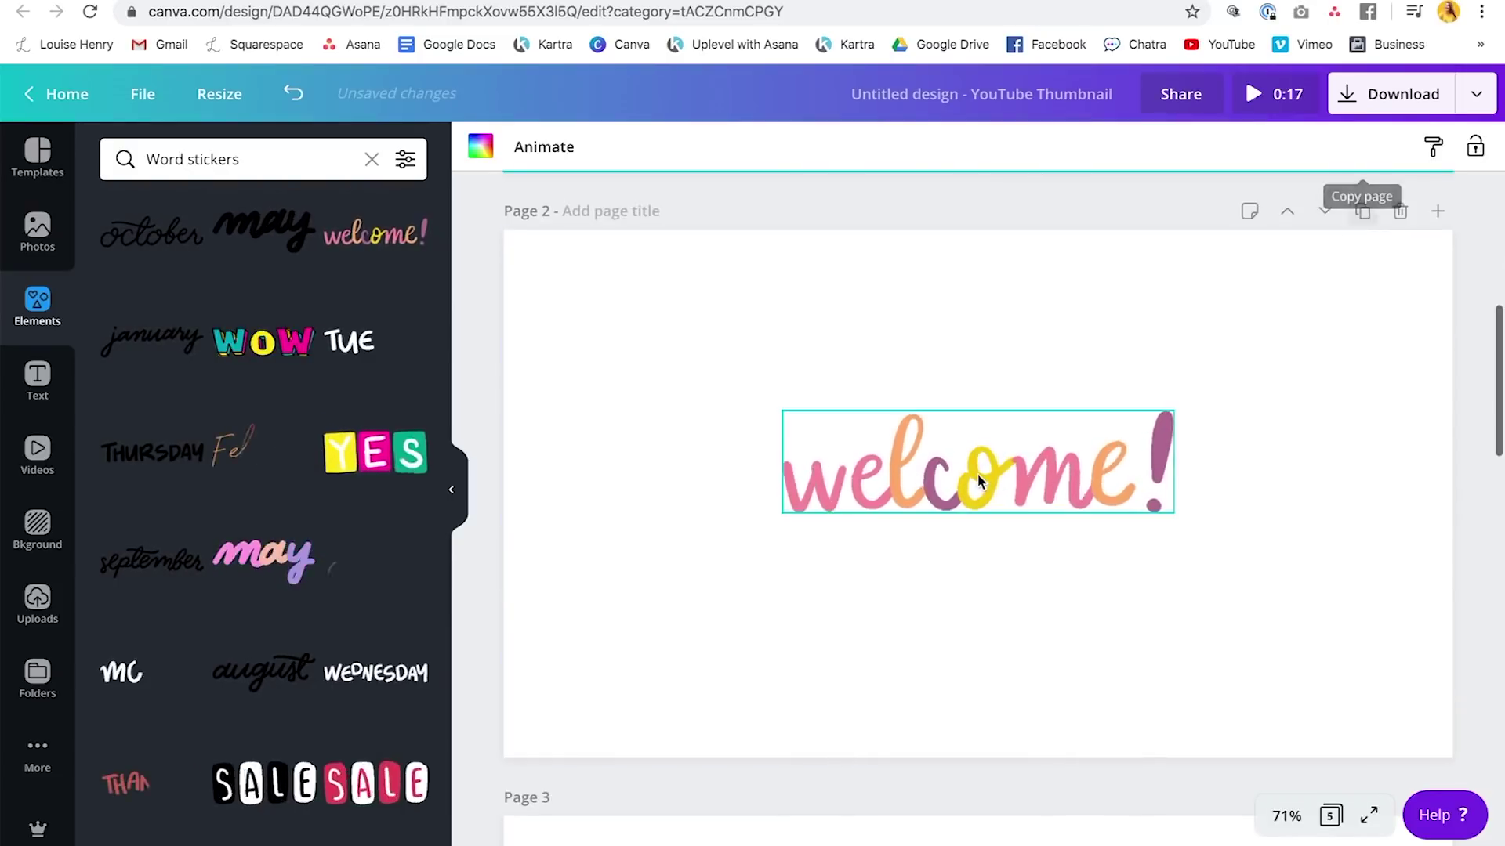
# Duplicate the welcome! sticker with Cmd+D and scatter five copies across page 2.
pyautogui.click(978, 479)
pyautogui.hotkey('ctrl', 'd')
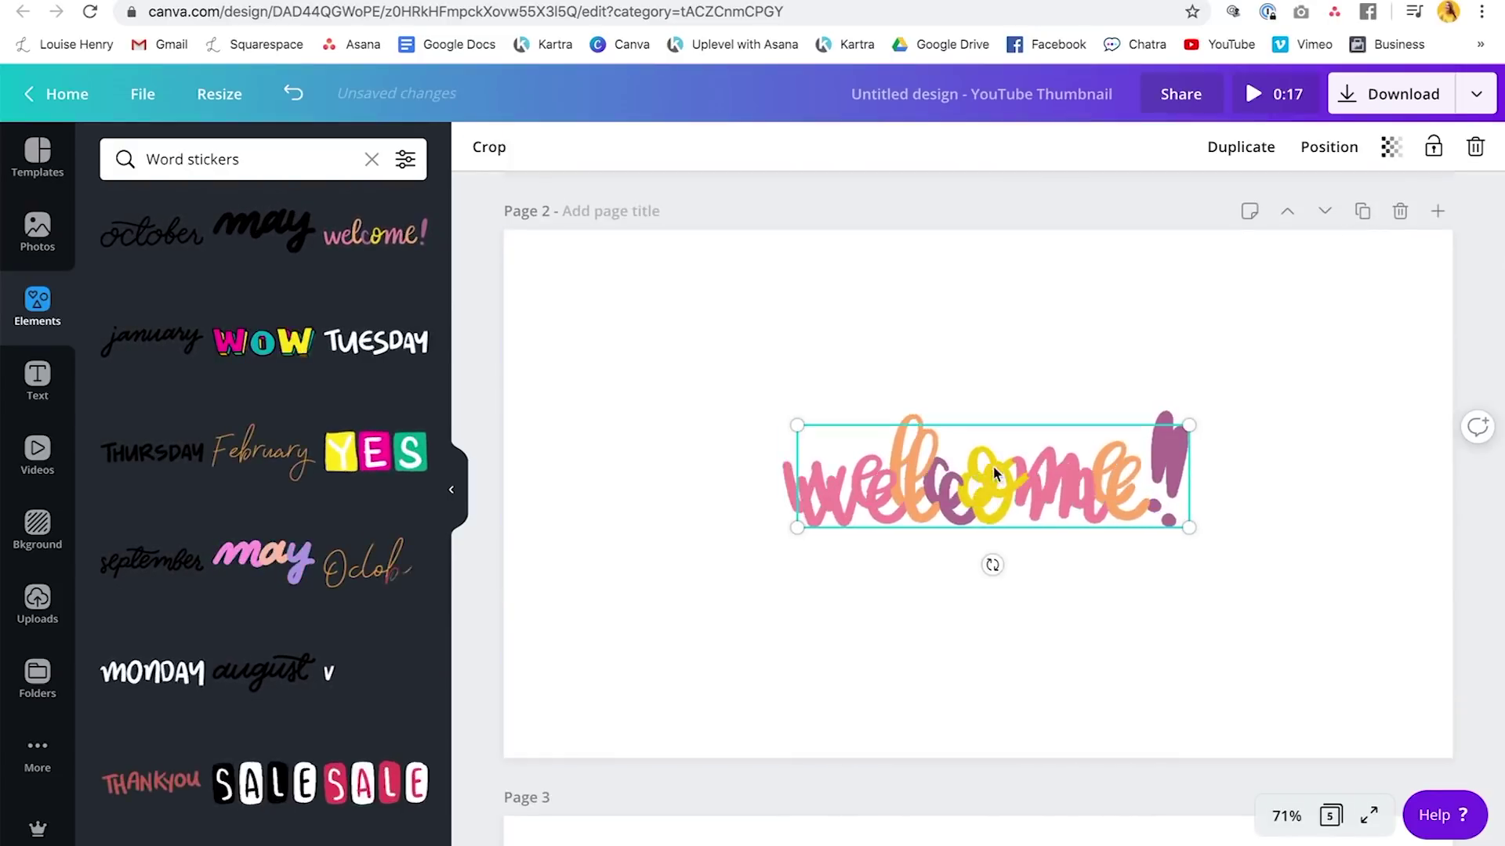
pyautogui.moveTo(735, 637)
pyautogui.mouseDown()
pyautogui.moveTo(713, 648)
pyautogui.moveTo(732, 659)
pyautogui.moveTo(728, 629)
pyautogui.mouseUp()
pyautogui.hotkey('ctrl', 'd')
pyautogui.moveTo(936, 490); pyautogui.dragTo(656, 337)
pyautogui.click(975, 462)
pyautogui.hotkey('ctrl', 'd')
pyautogui.click(975, 462)
pyautogui.hotkey('ctrl', 'd')
pyautogui.moveTo(1007, 439); pyautogui.dragTo(1200, 326)
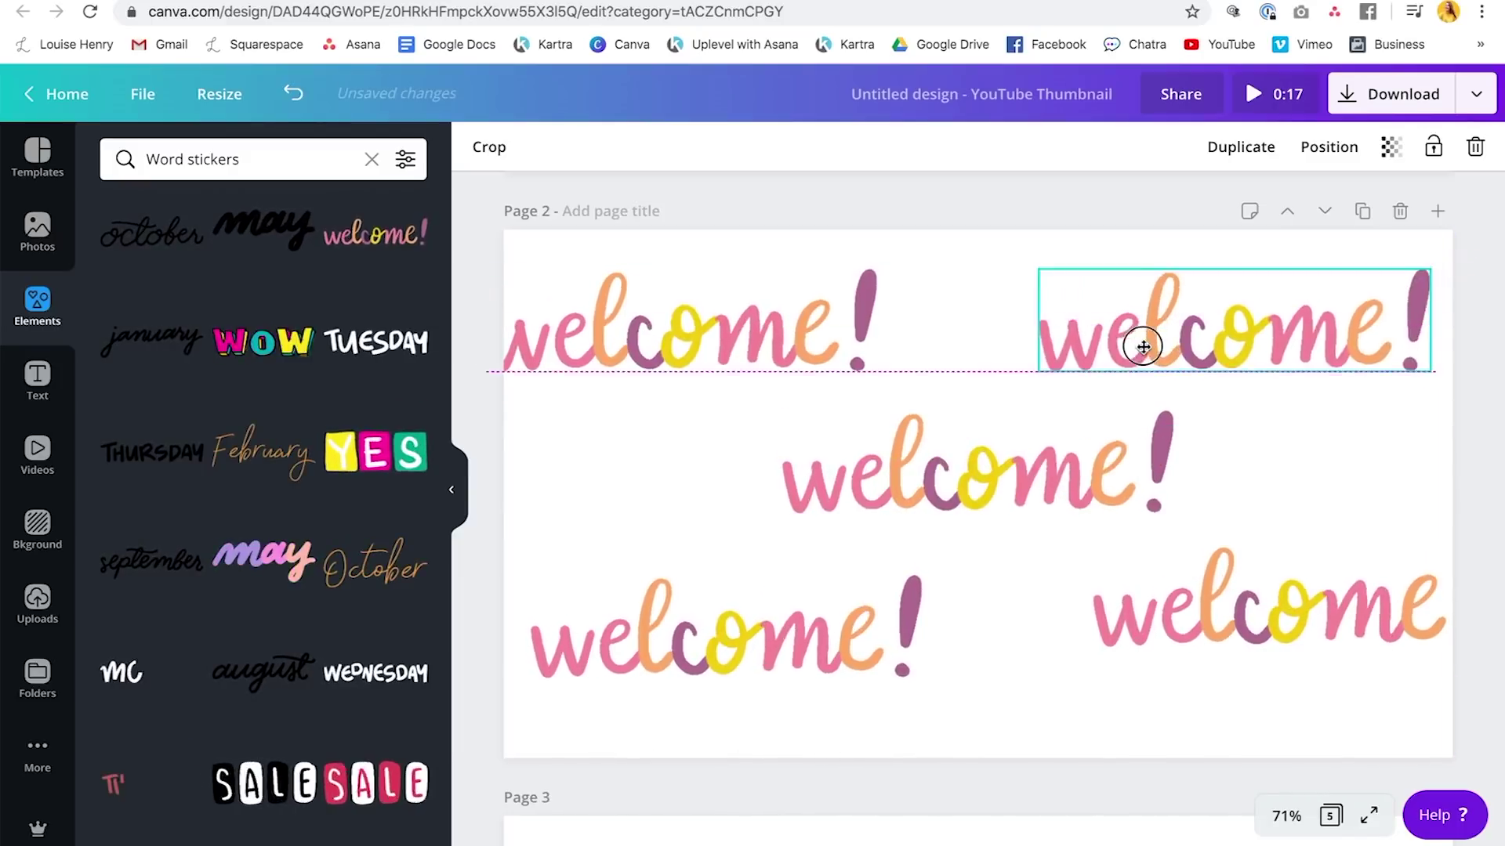
pyautogui.moveTo(1143, 346); pyautogui.dragTo(1142, 340)
pyautogui.click(1137, 251)
# Duplicate page 2 with its five scattered welcome! stickers.
pyautogui.scroll(3, 1138, 250)
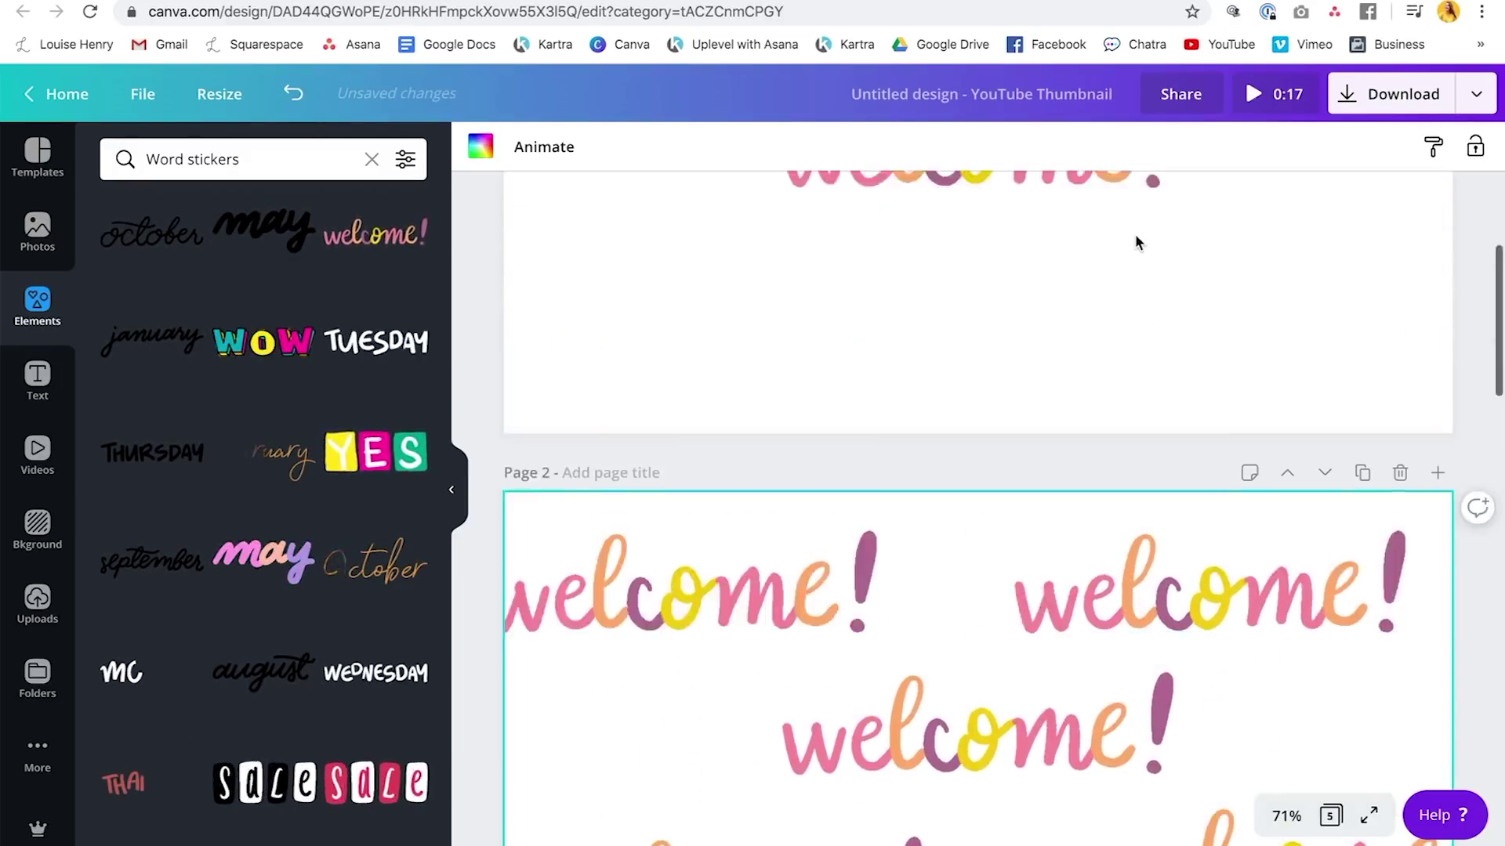
pyautogui.scroll(4, 1136, 237)
pyautogui.scroll(-4, 1136, 236)
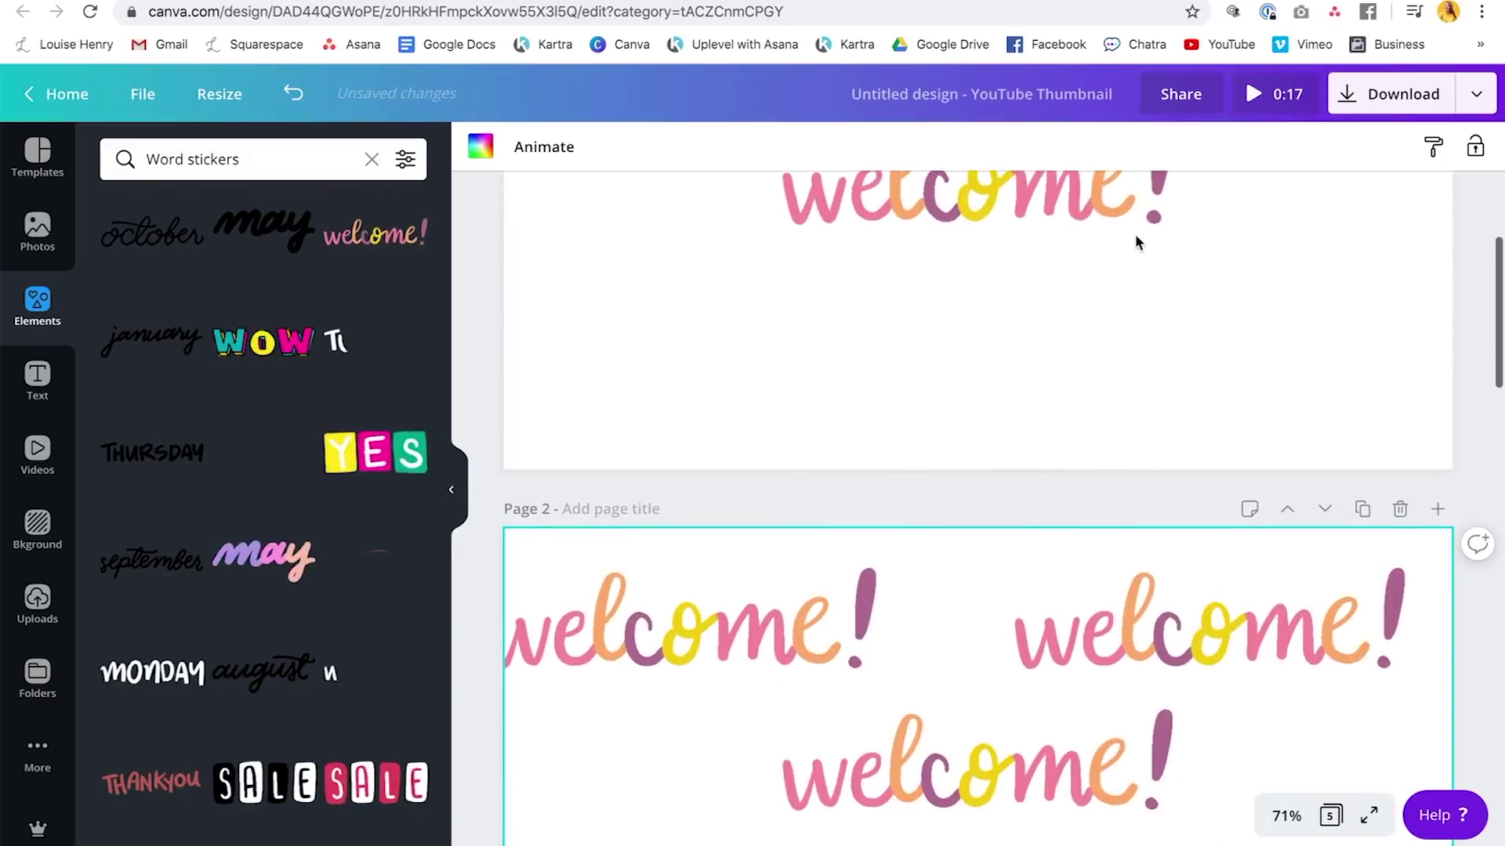
pyautogui.scroll(-3, 1135, 233)
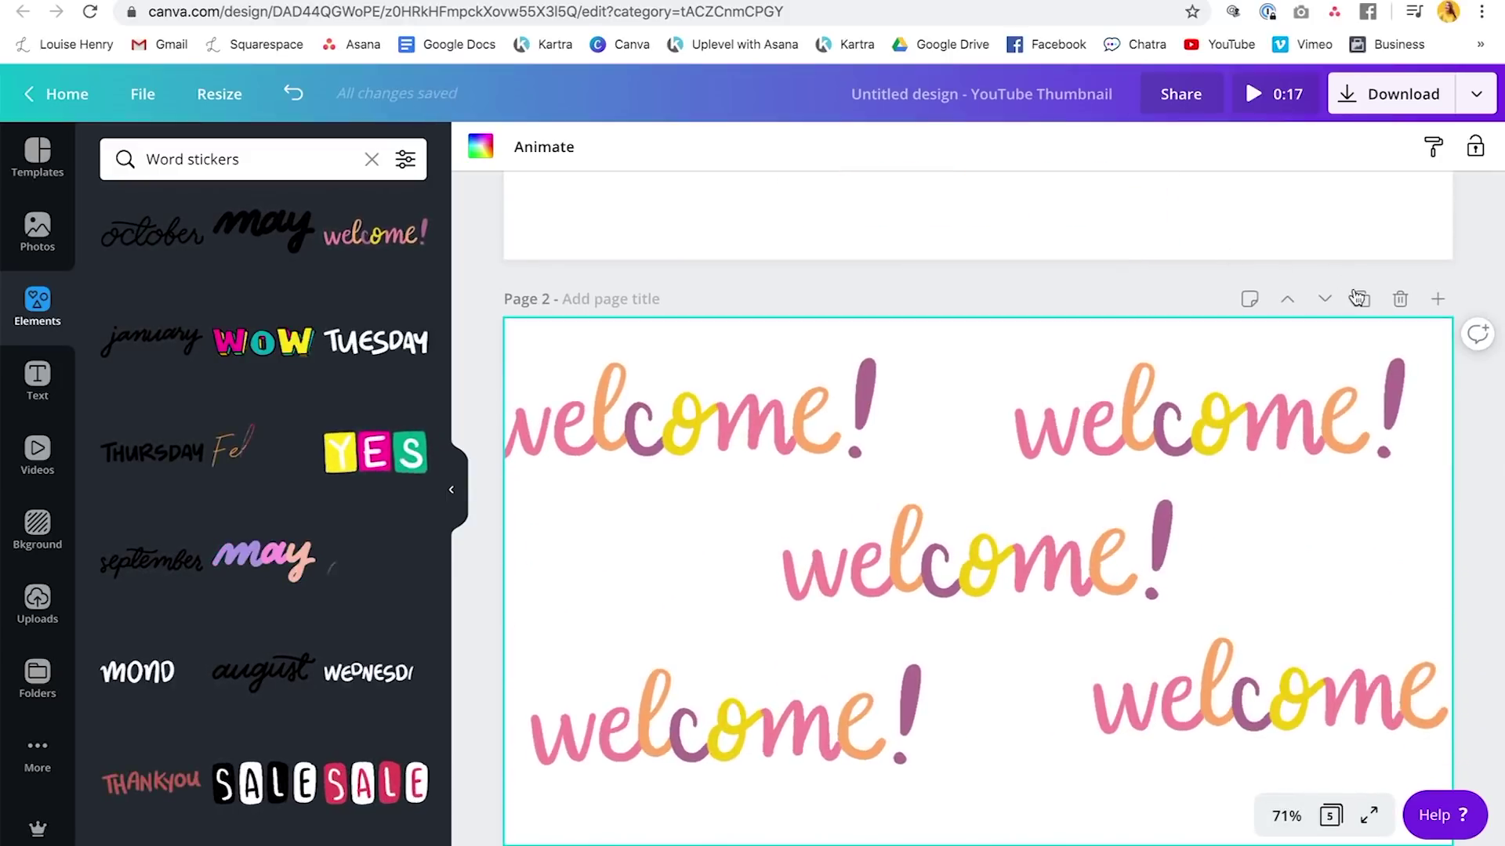
pyautogui.click(1358, 297)
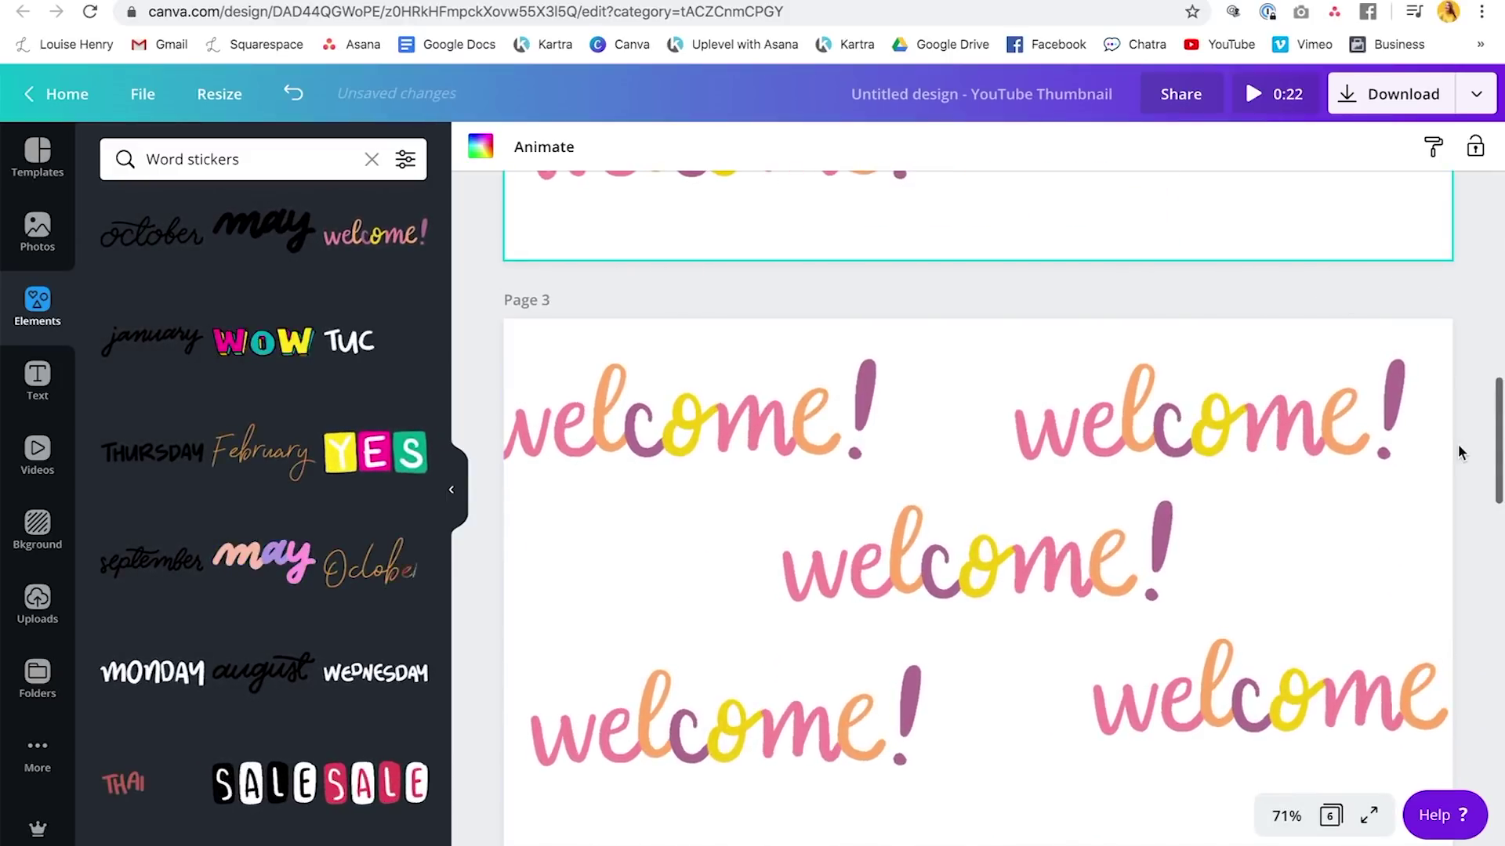
# Set the repeated-welcome page's background colour to pink.
pyautogui.scroll(-3, 1460, 452)
pyautogui.scroll(1, 1460, 452)
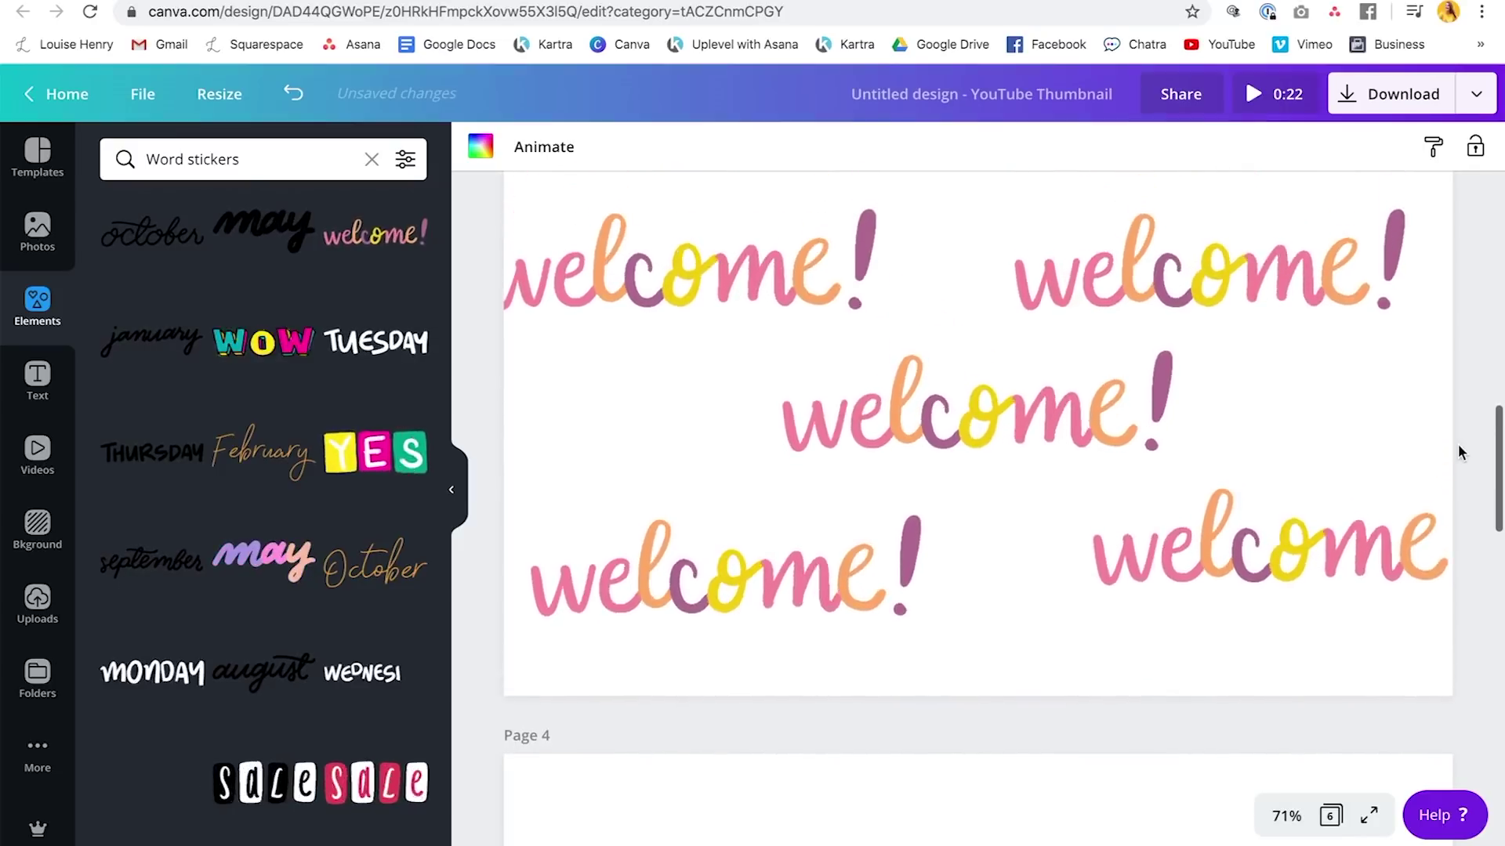
pyautogui.scroll(1, 1458, 452)
pyautogui.click(566, 250)
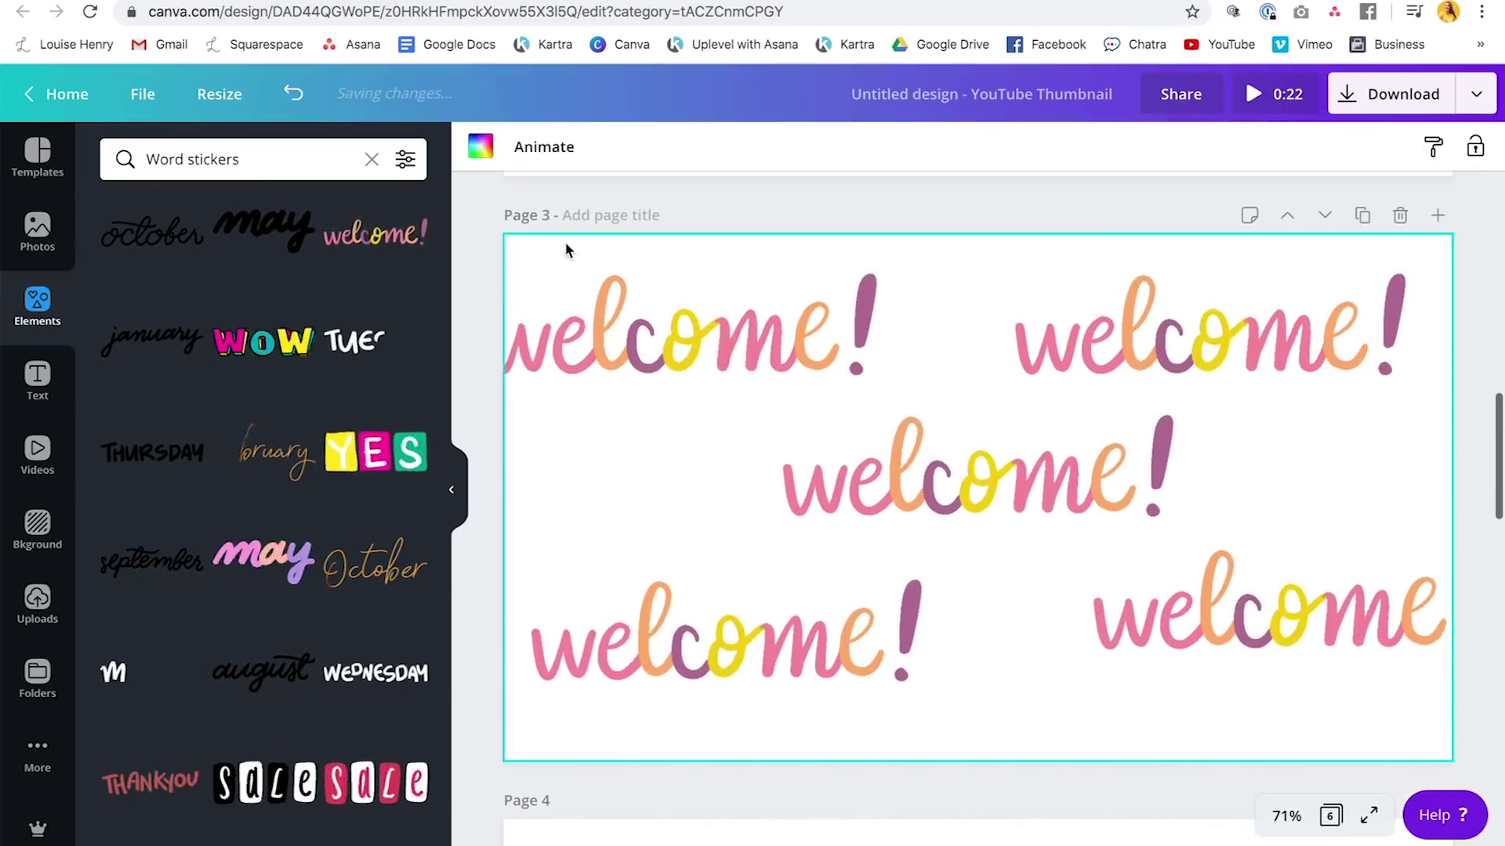
pyautogui.click(481, 146)
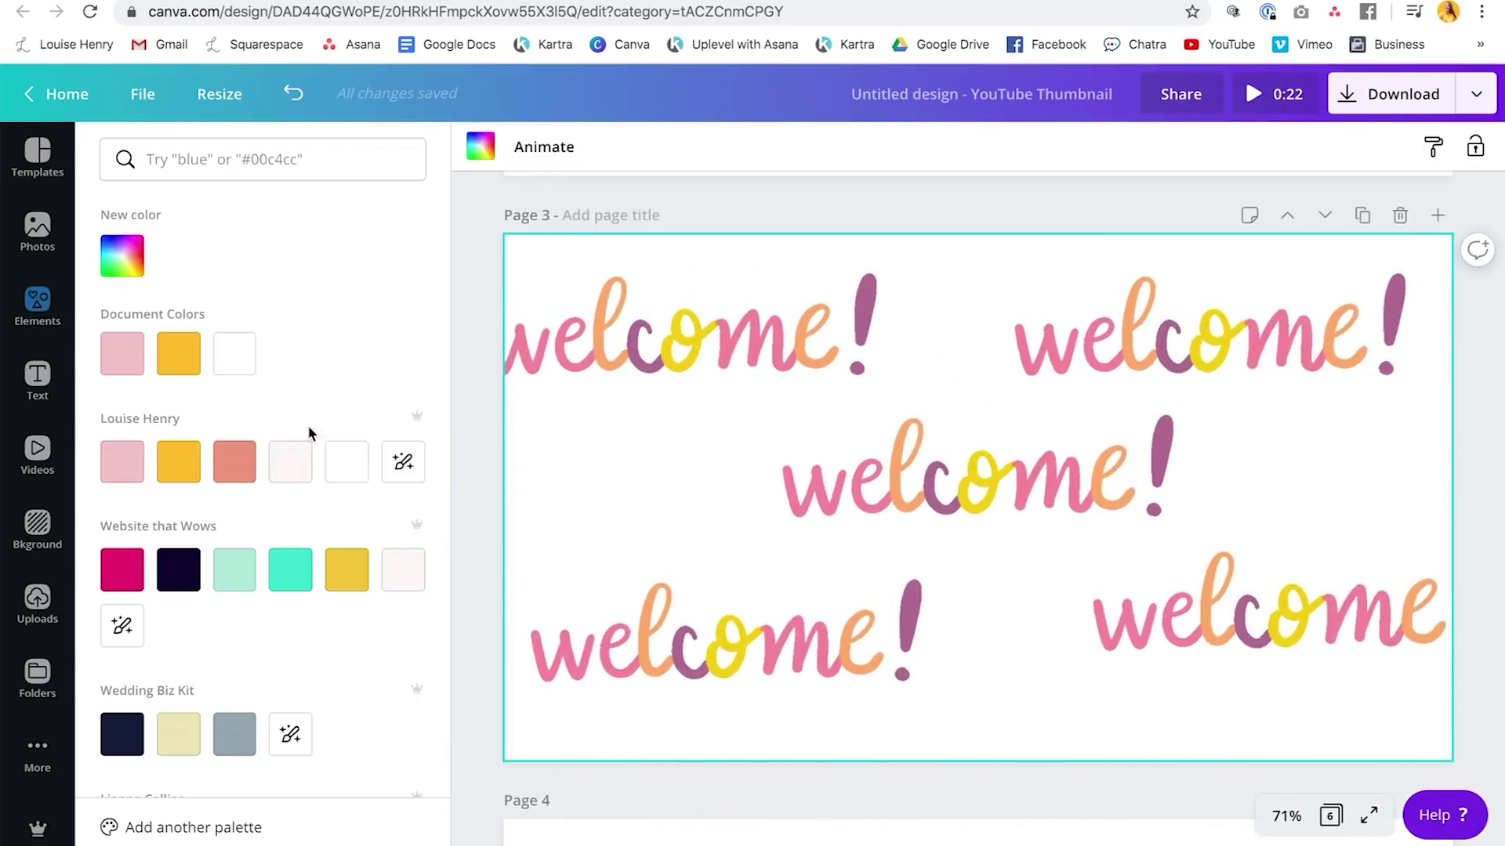
pyautogui.click(121, 463)
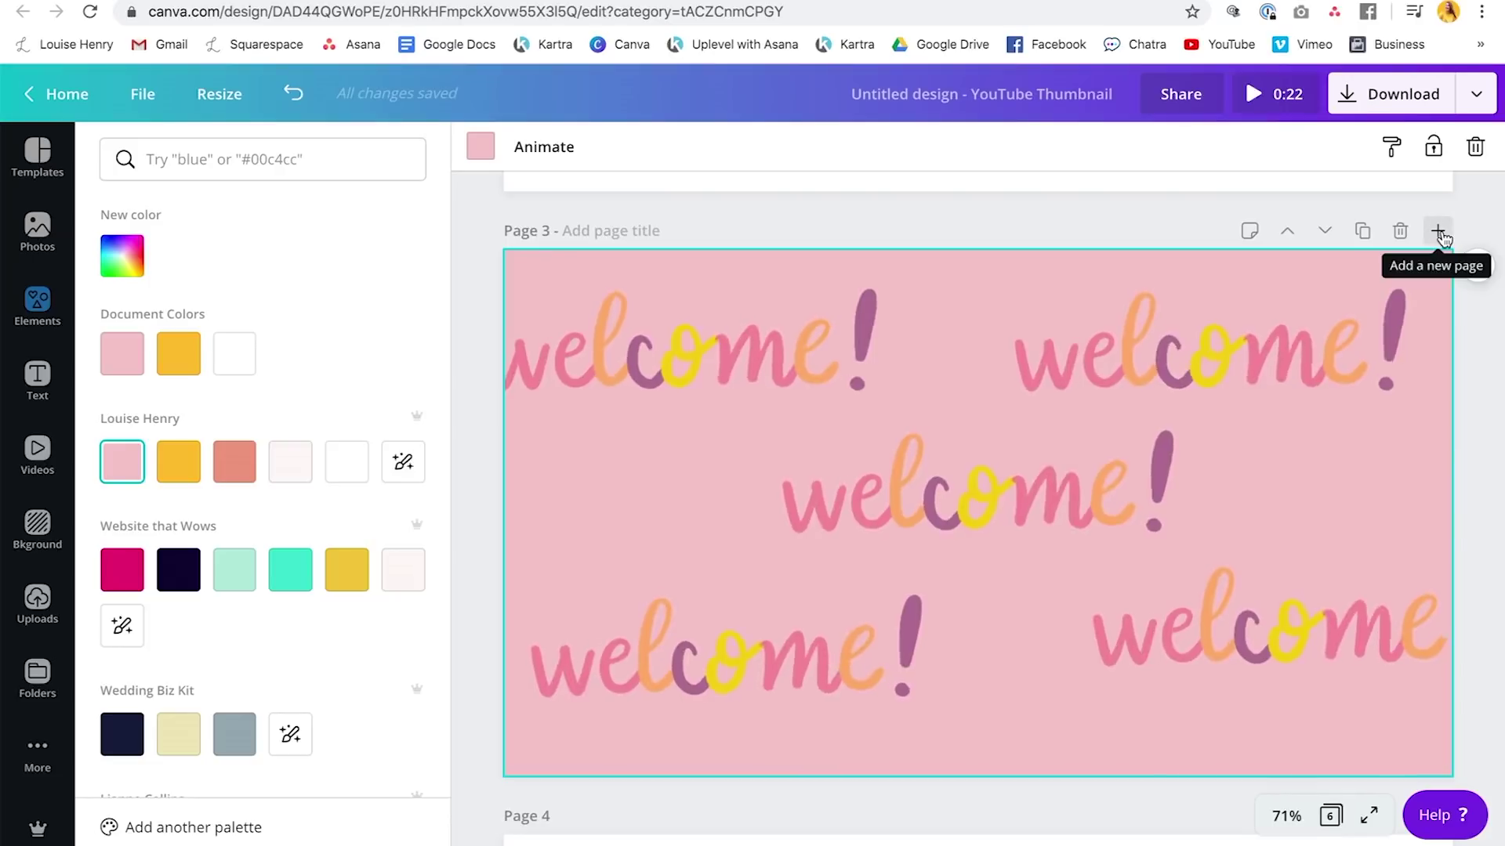
# Add a new page after it with a yellow background.
pyautogui.click(1439, 232)
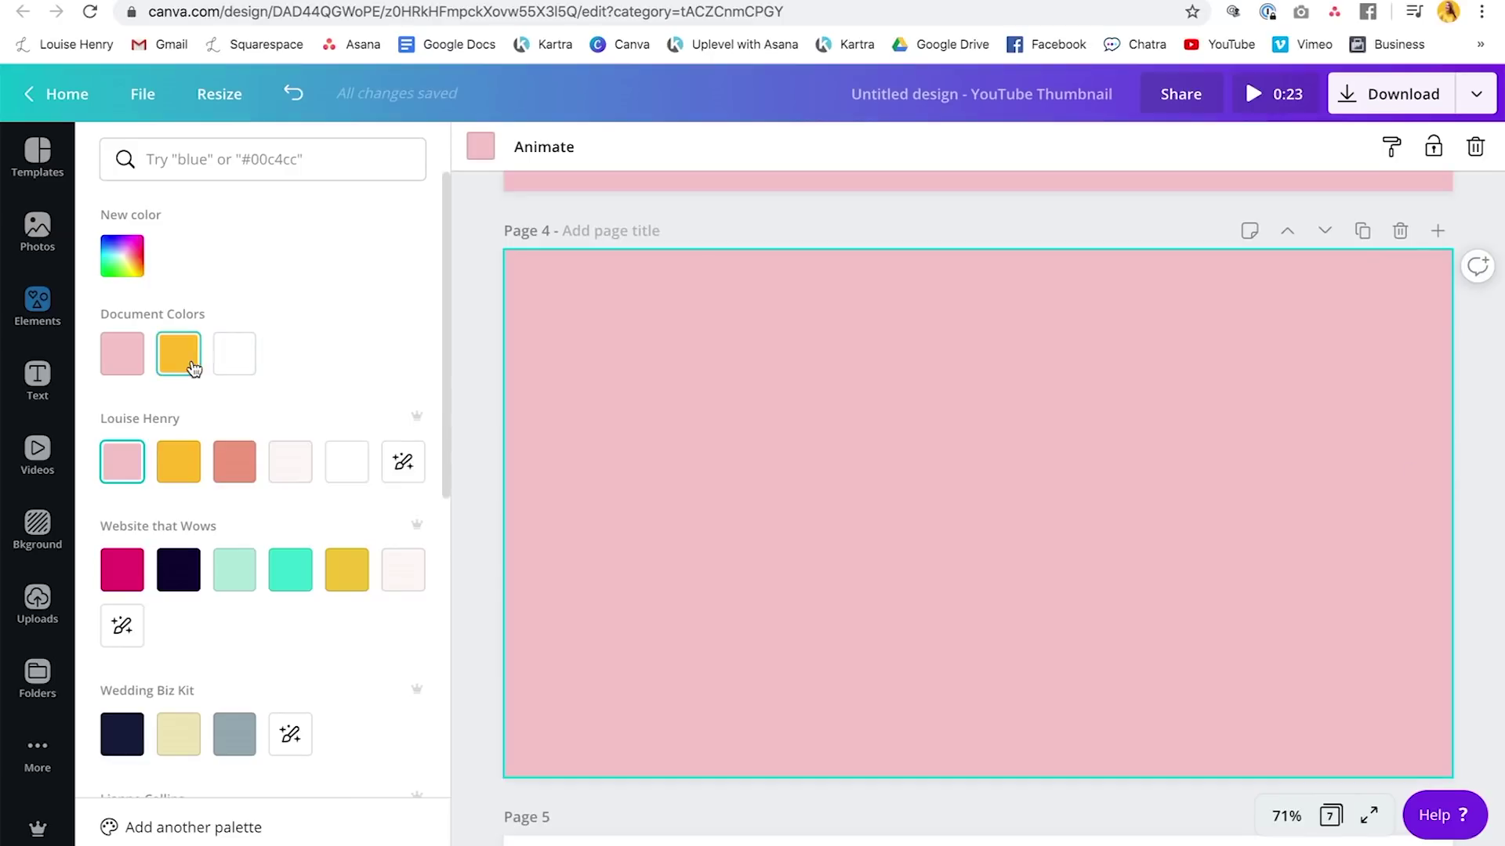
pyautogui.click(179, 354)
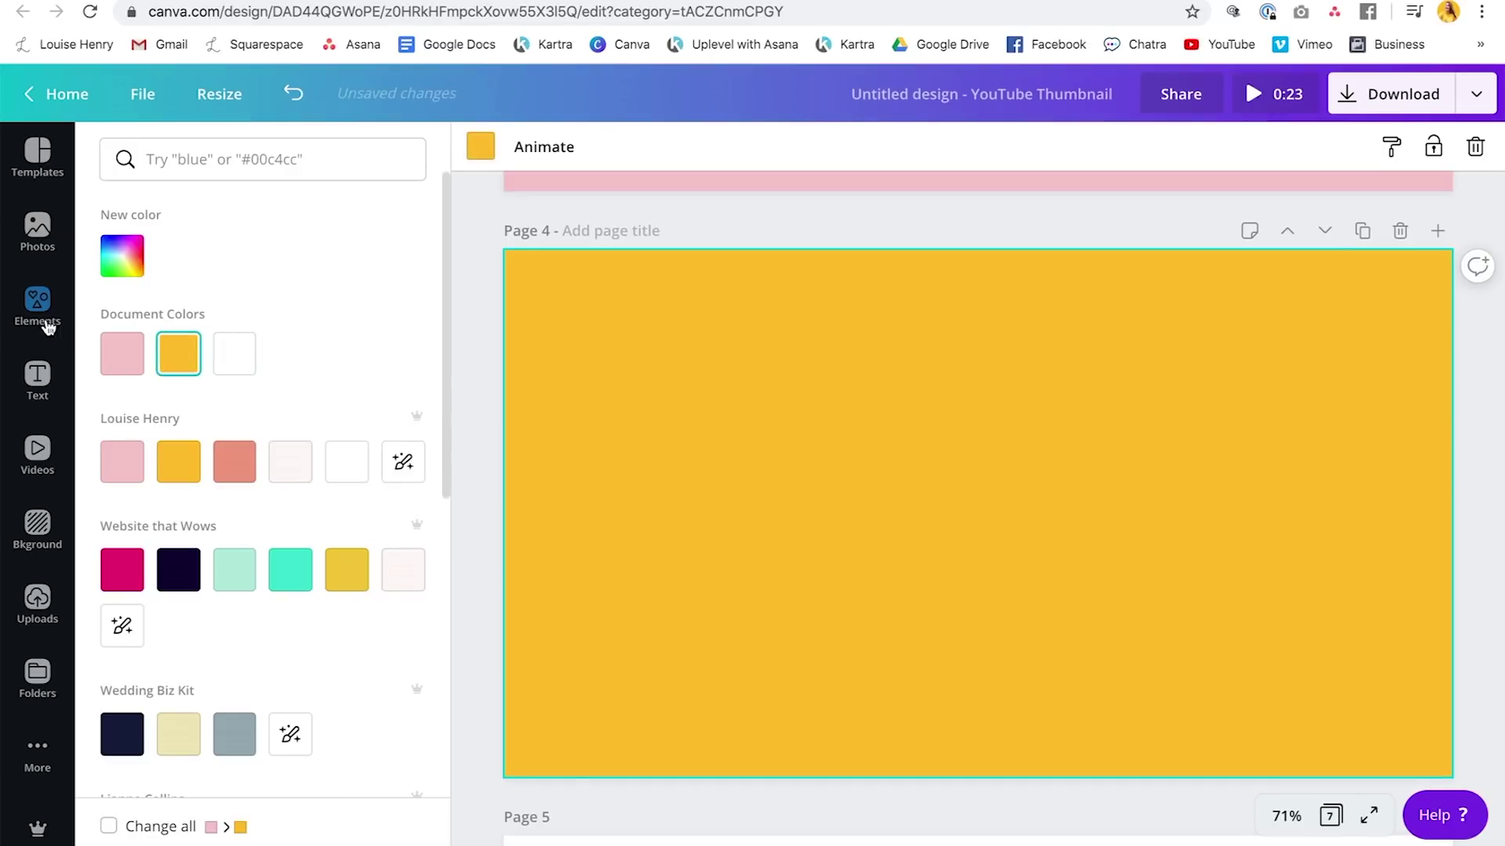
pyautogui.click(46, 325)
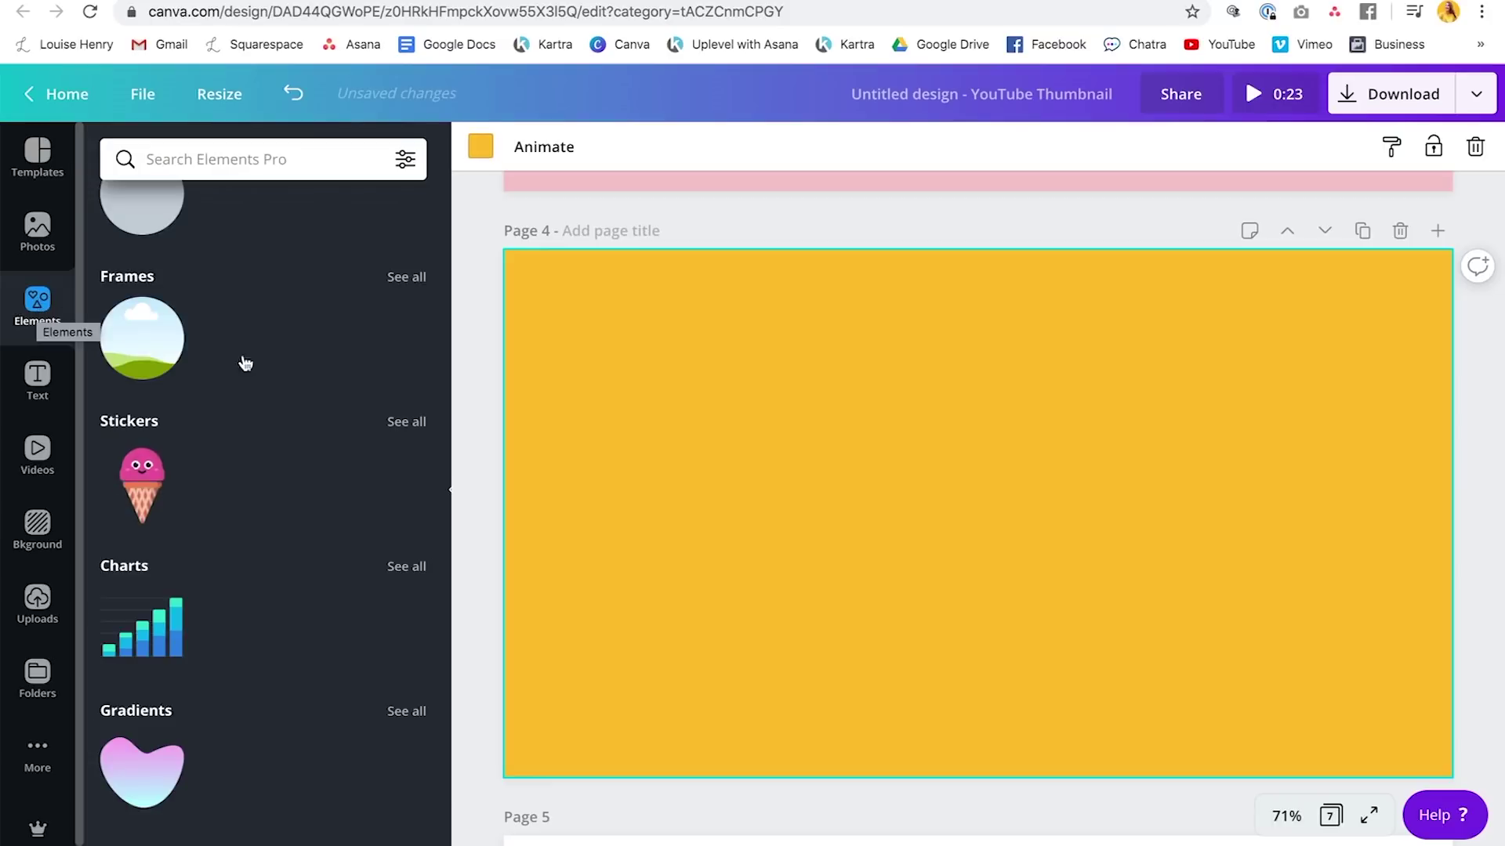
# Add the pixel-art coffee cup sticker, shrink it, and centre it on yellow page 4.
pyautogui.click(400, 434)
pyautogui.click(261, 691)
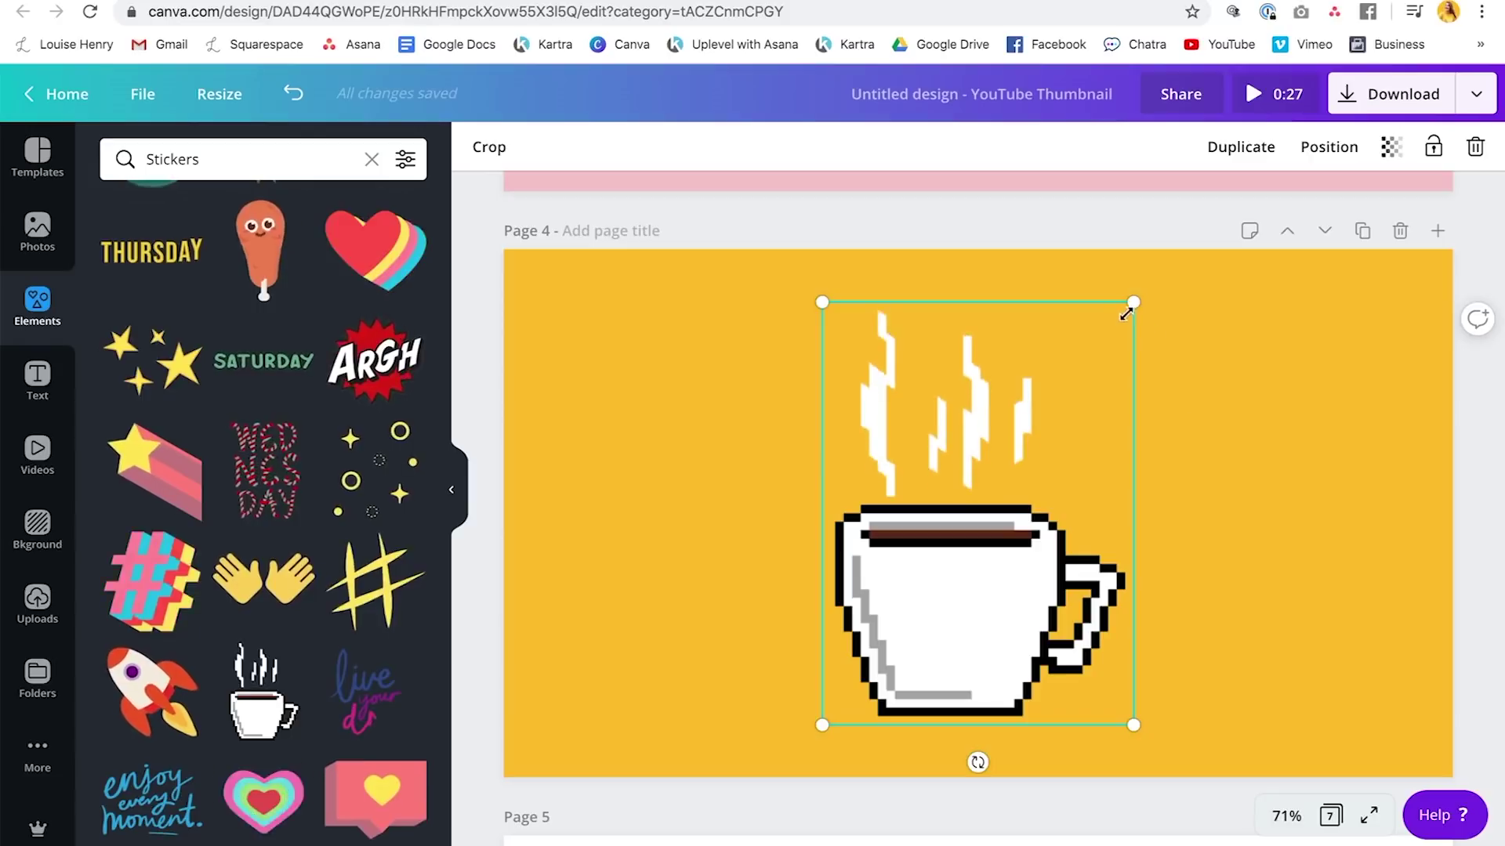
pyautogui.moveTo(1126, 313); pyautogui.dragTo(1006, 476)
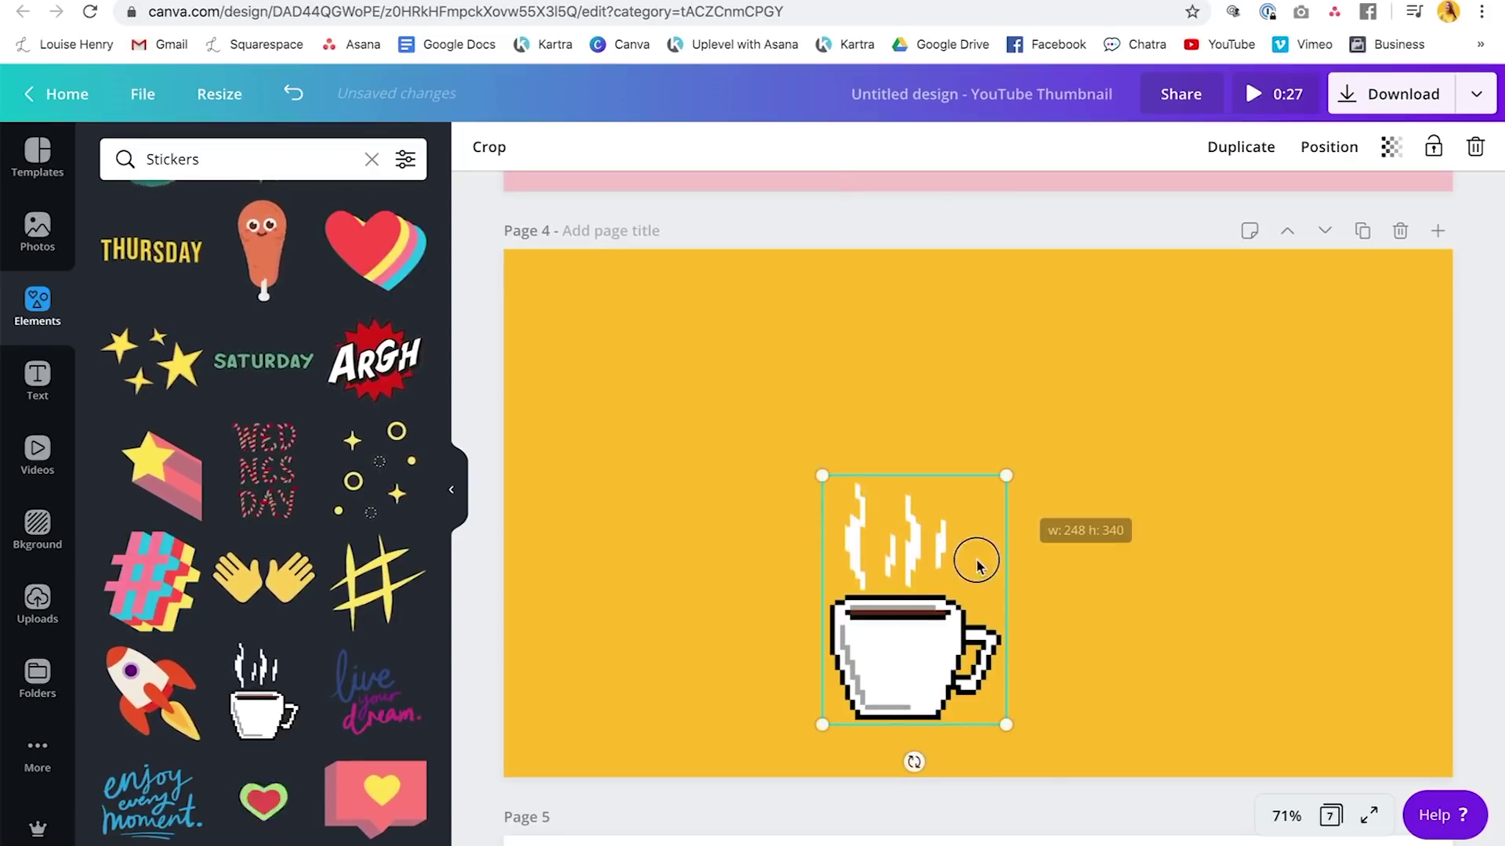
pyautogui.moveTo(890, 687); pyautogui.dragTo(957, 576)
pyautogui.click(1319, 350)
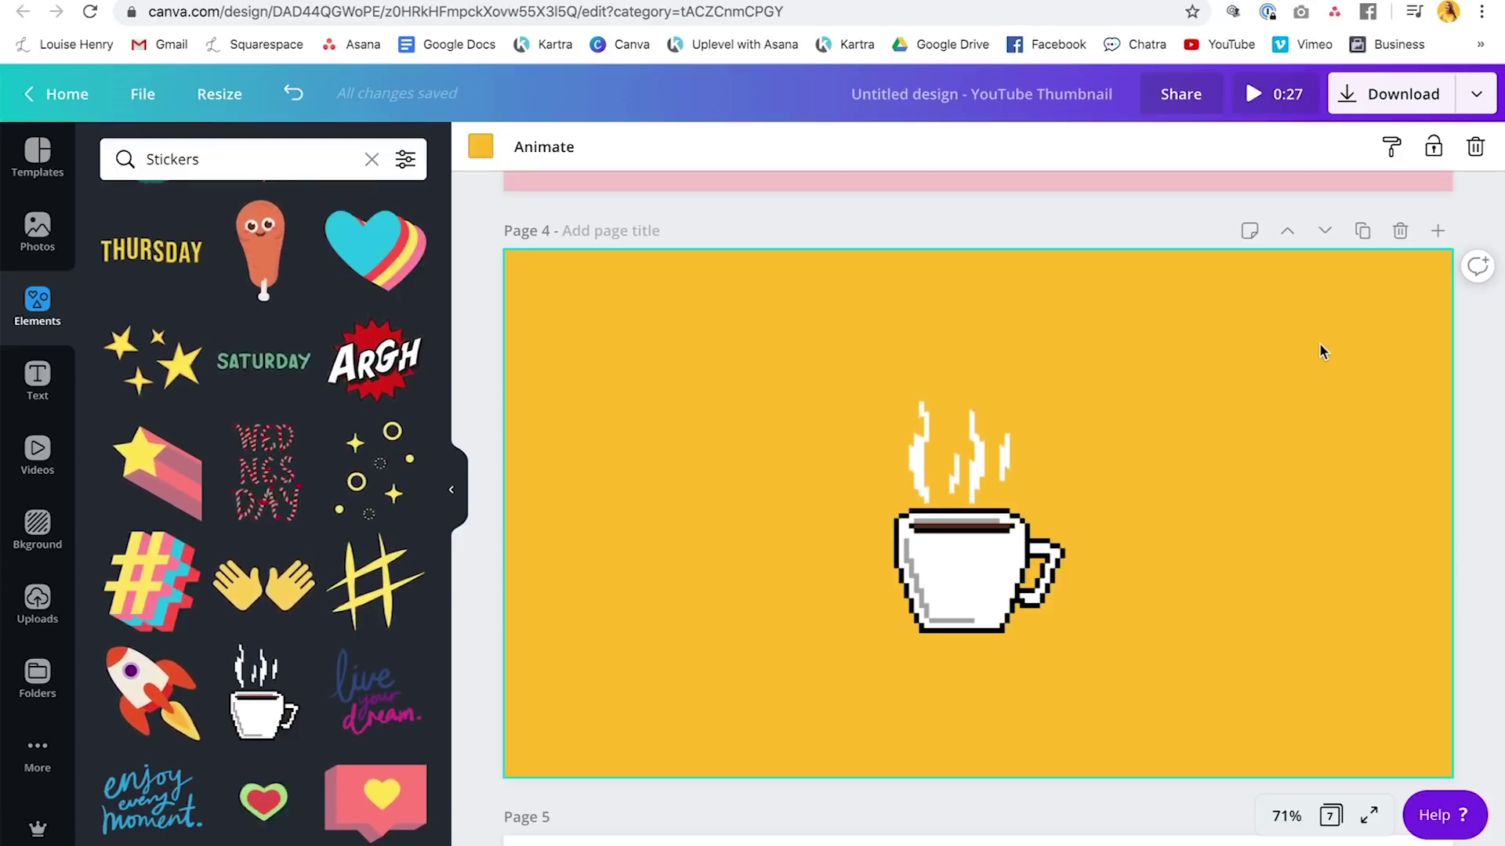
pyautogui.scroll(-15, 1478, 413)
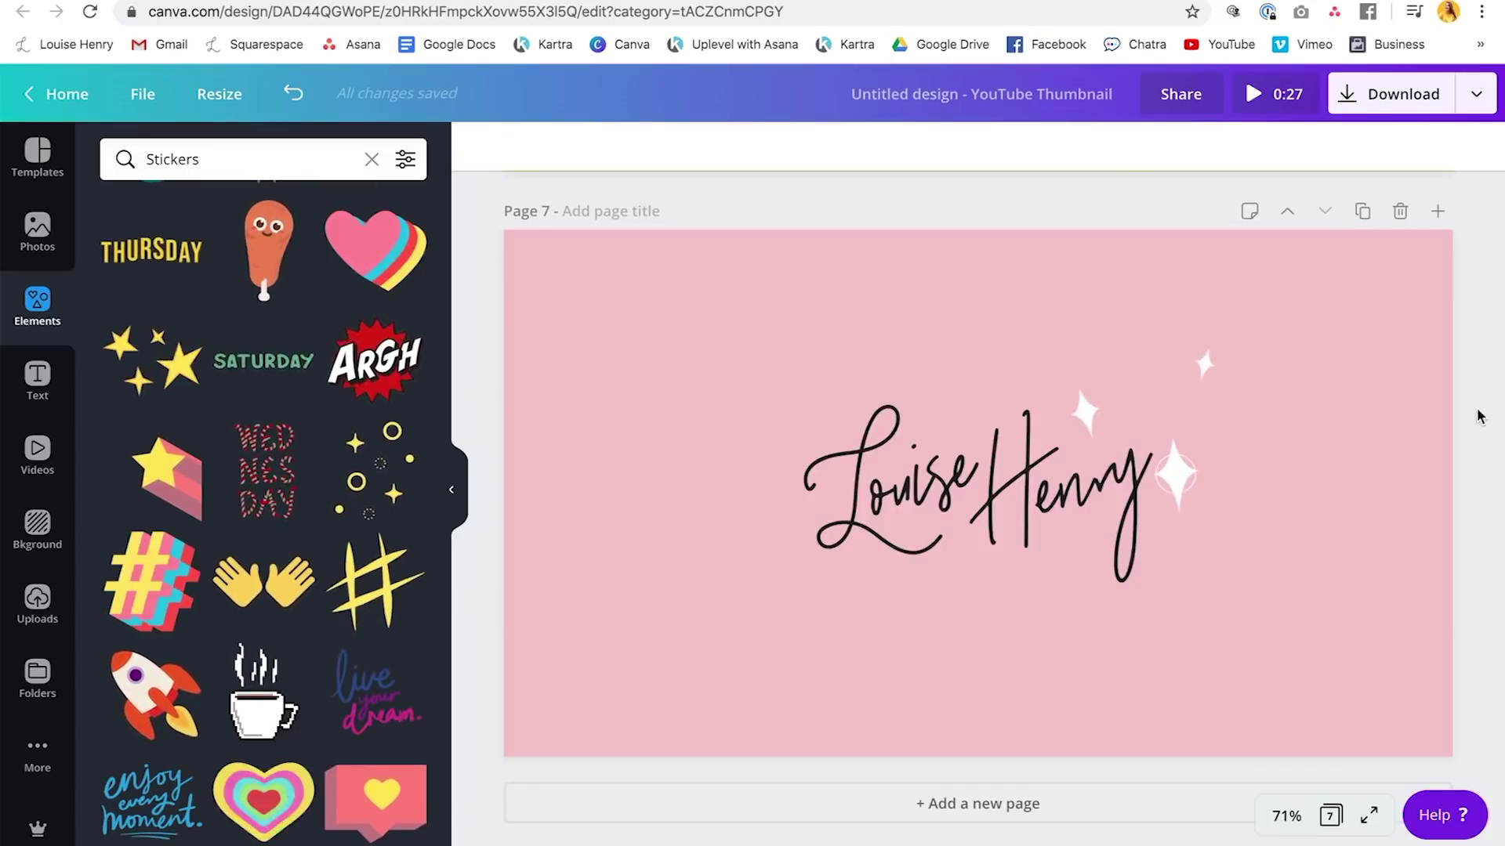
# Add a new last page with large, centred 'LOUISEHENRY.COM' subheading text.
pyautogui.scroll(10, 1478, 416)
pyautogui.scroll(-10, 1478, 415)
pyautogui.click(1012, 812)
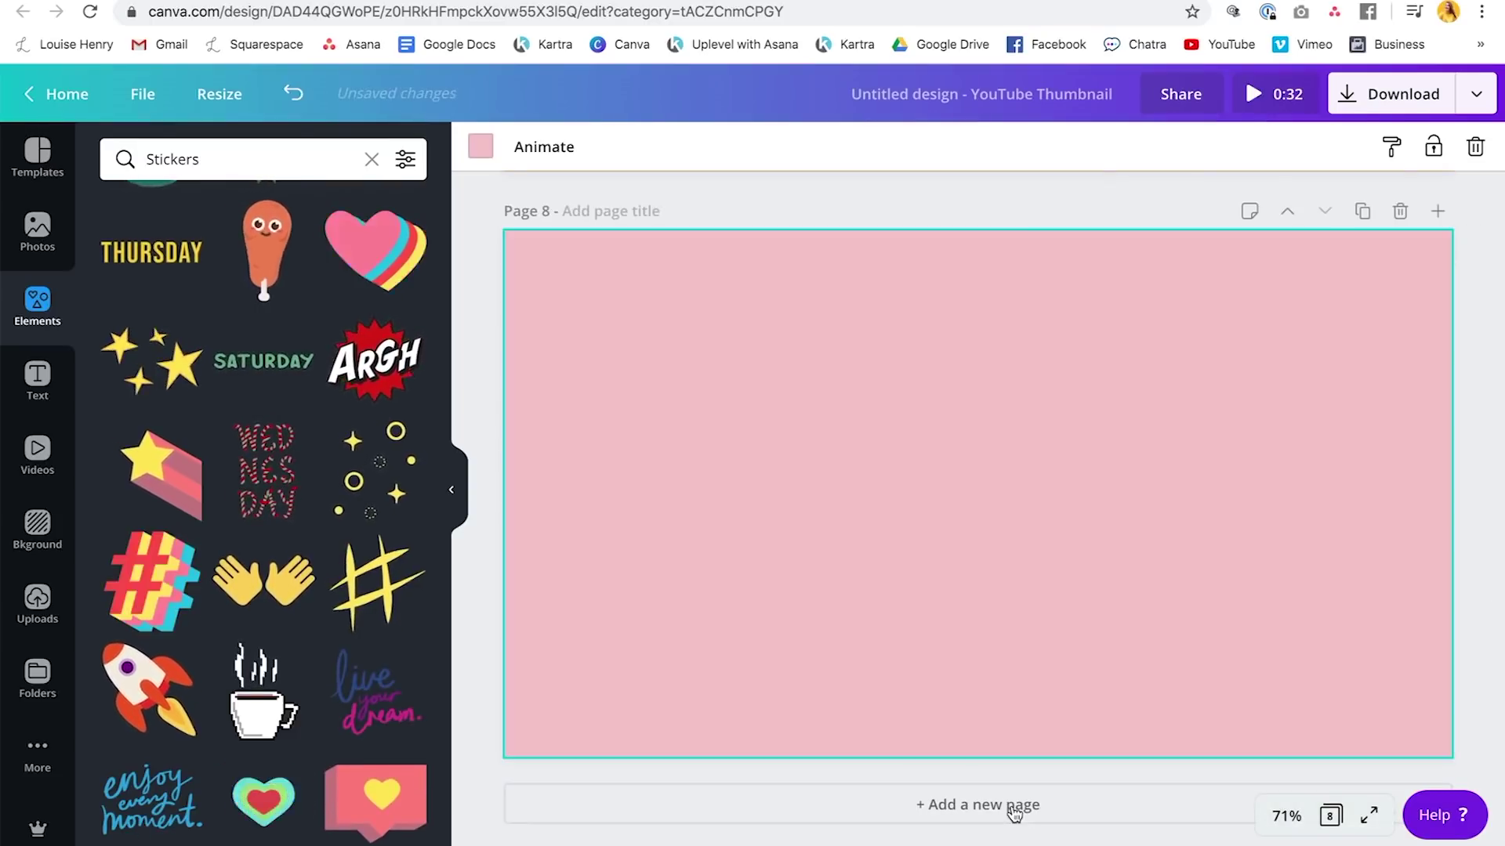
pyautogui.click(34, 377)
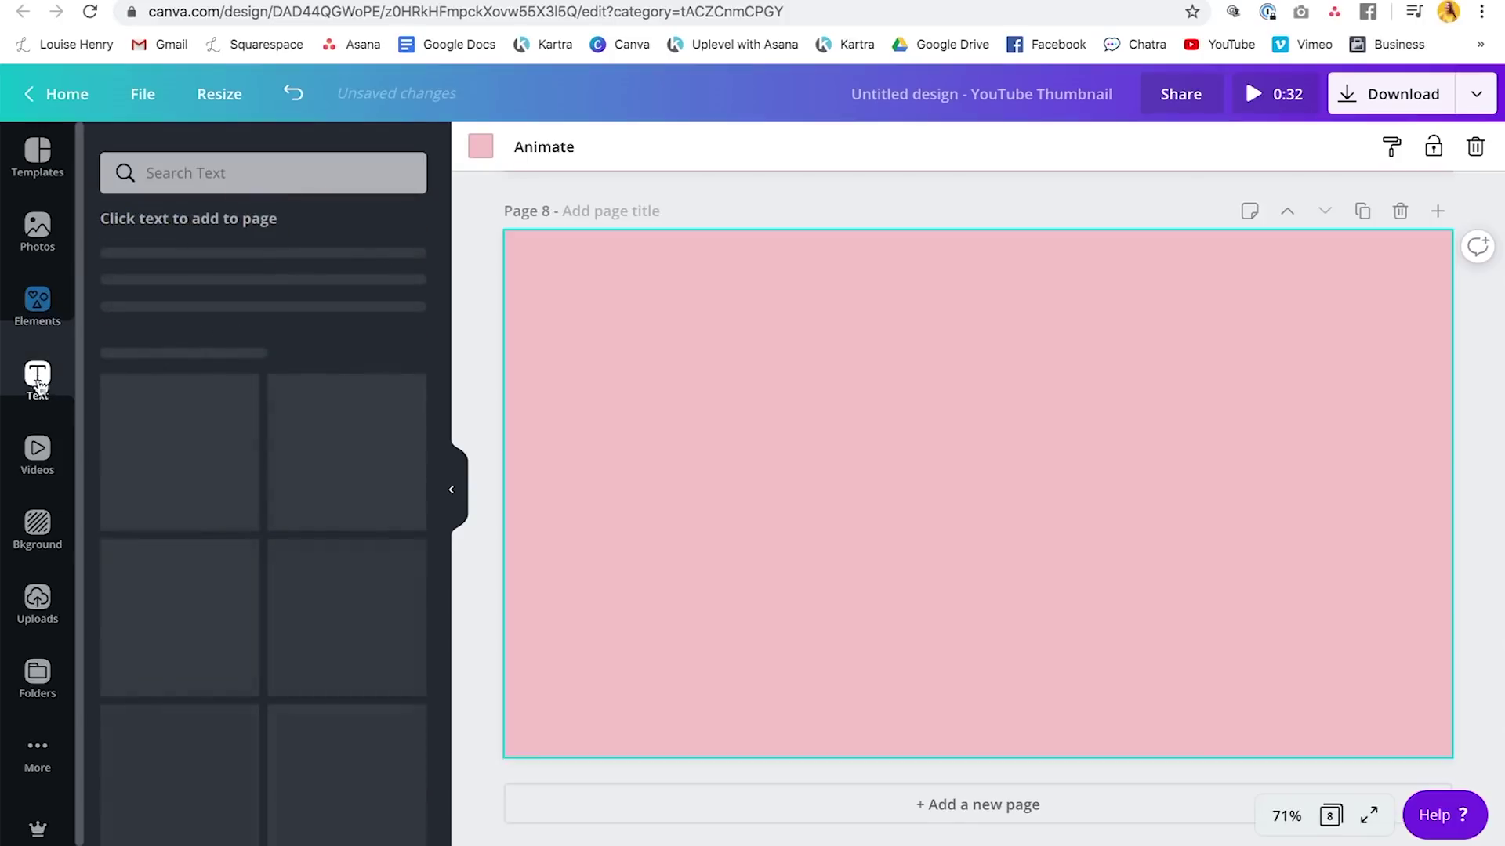
pyautogui.click(197, 321)
pyautogui.press('BackSpace')
pyautogui.write('LOUISEHENRY.COM')
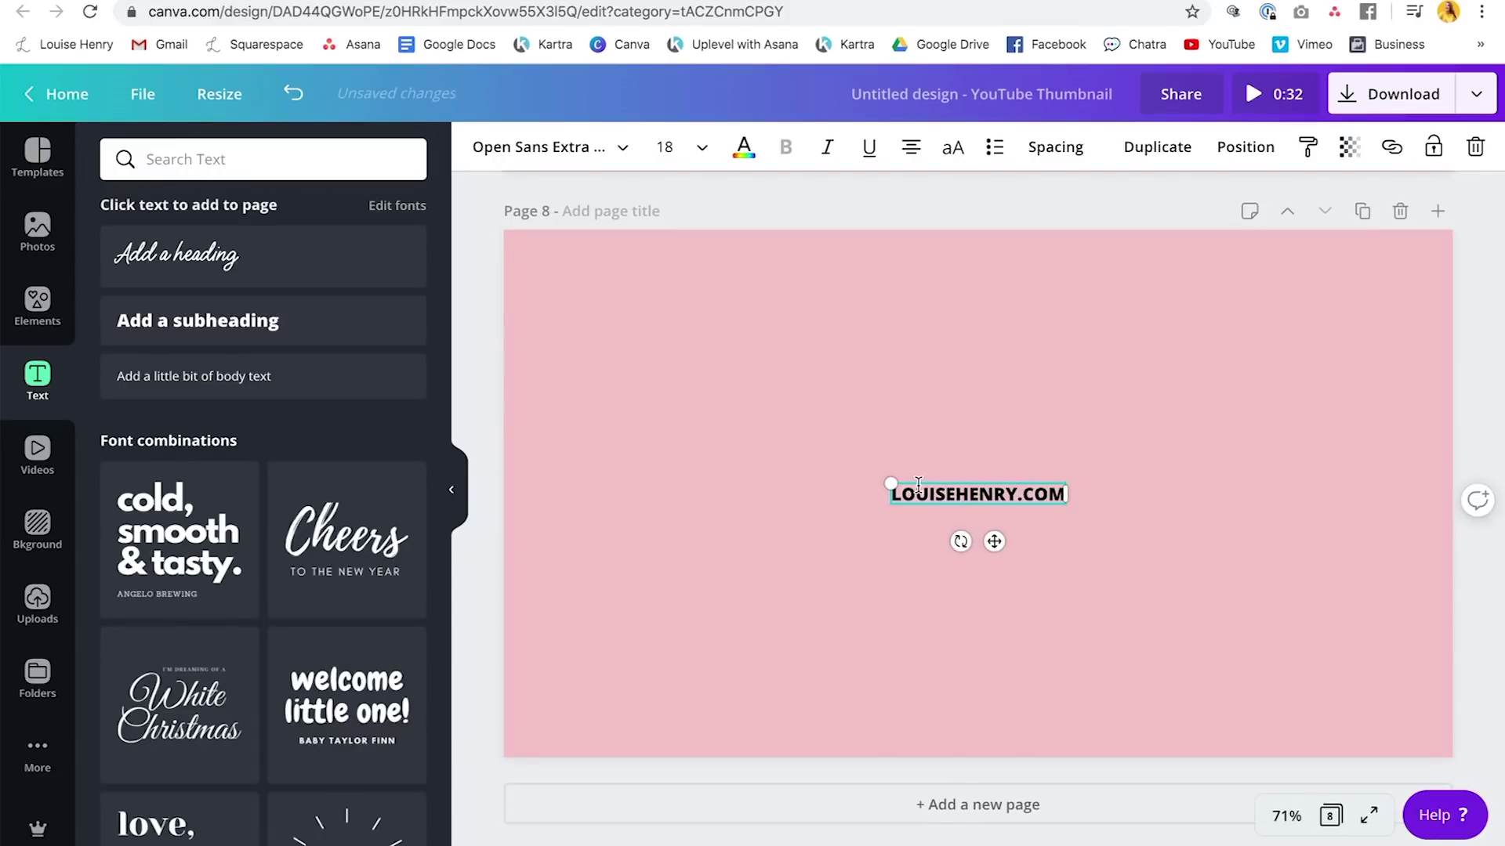
pyautogui.moveTo(884, 478); pyautogui.dragTo(695, 458)
pyautogui.moveTo(816, 487); pyautogui.dragTo(1005, 484)
# Recolour page 8's background, trying the yellow, pink and coral swatches.
pyautogui.click(232, 353)
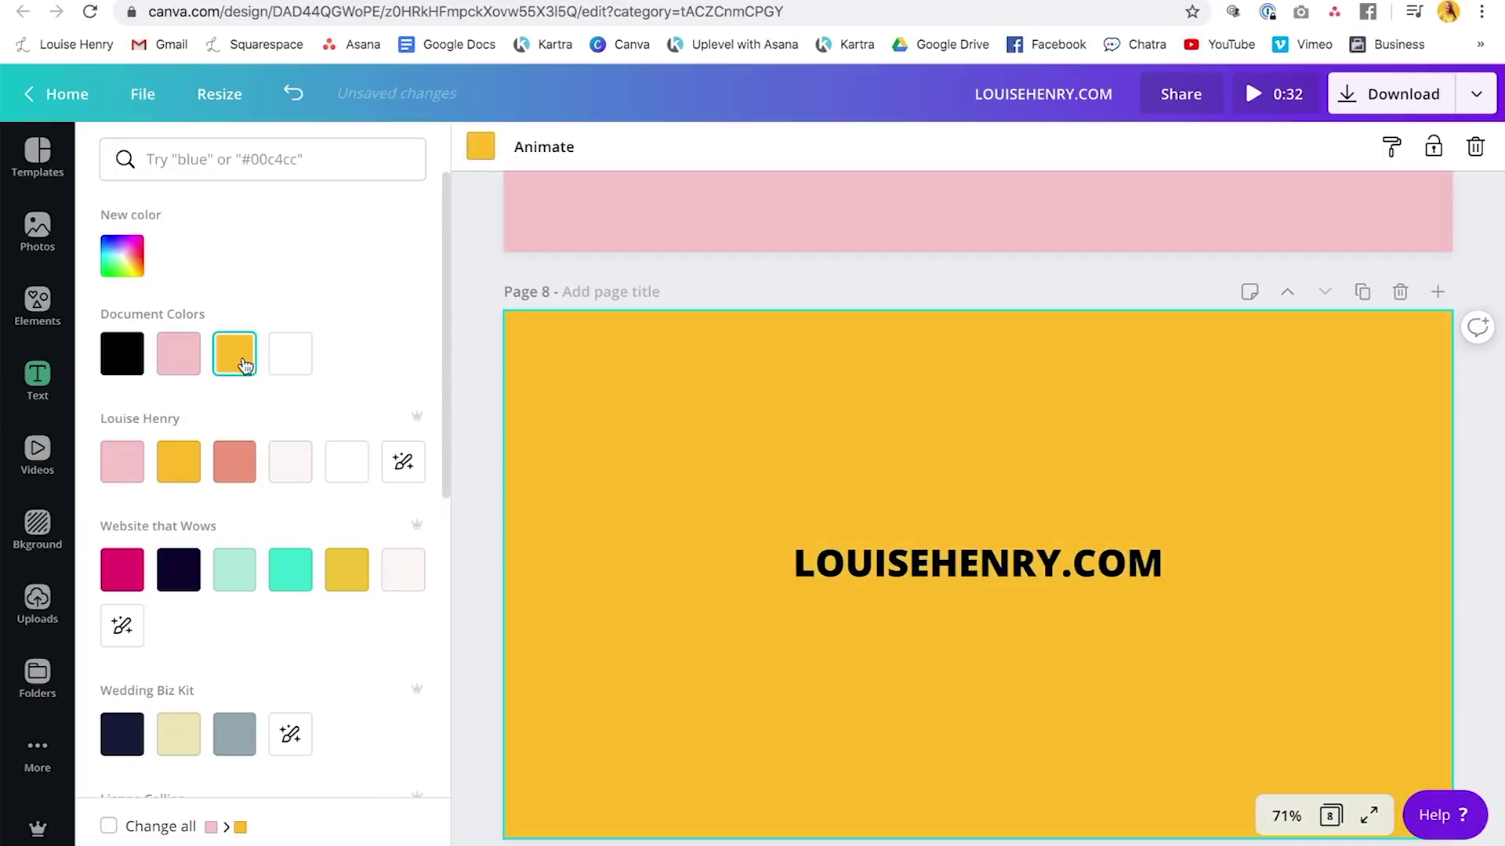
pyautogui.click(120, 460)
pyautogui.click(235, 460)
pyautogui.click(1478, 457)
pyautogui.scroll(10, 1478, 457)
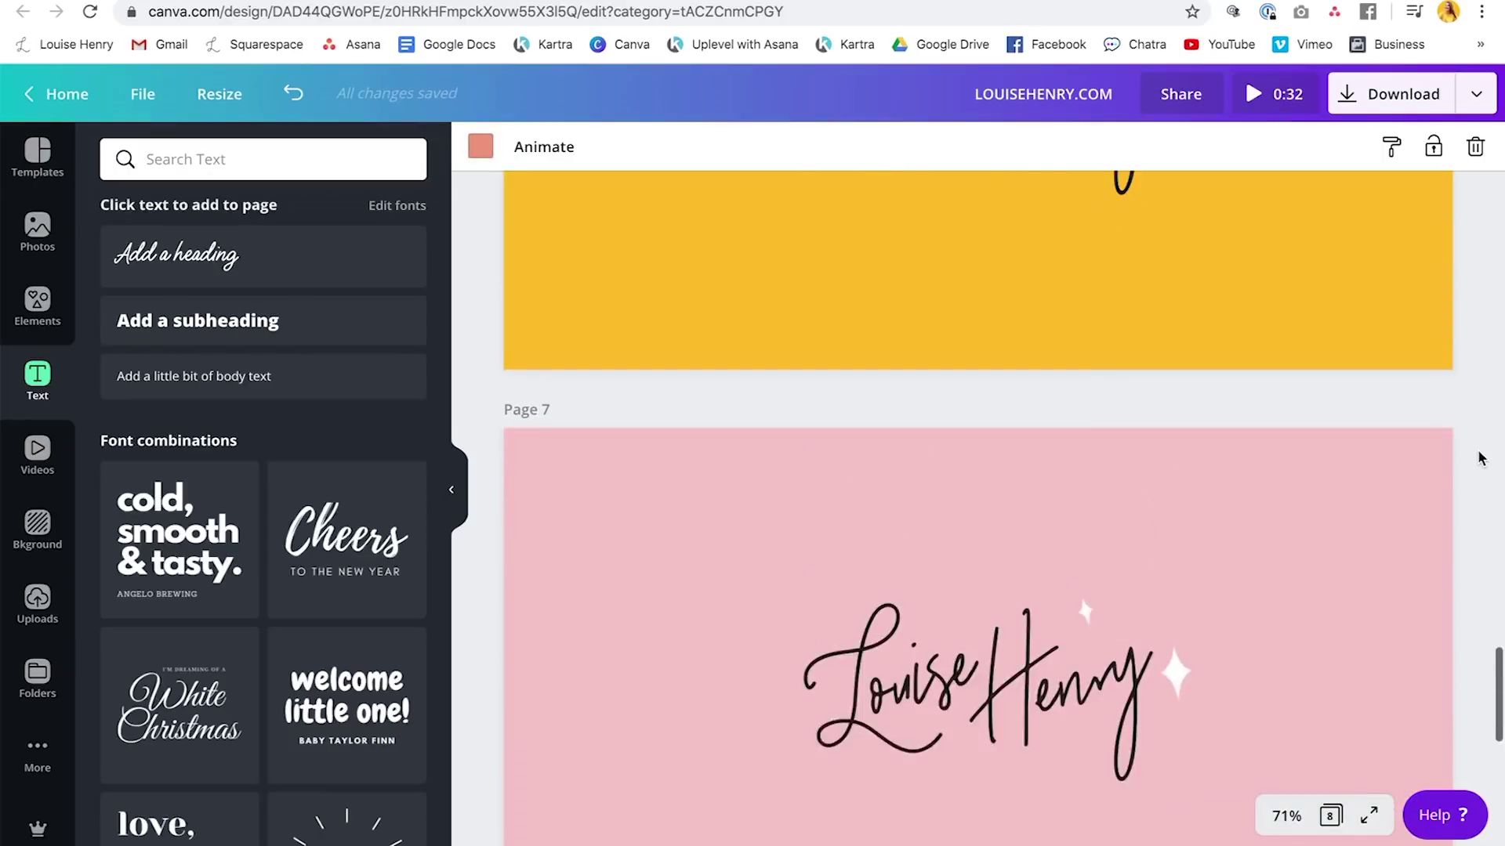
# Download all 8 pages of the design as a Video file.
pyautogui.scroll(20, 1478, 457)
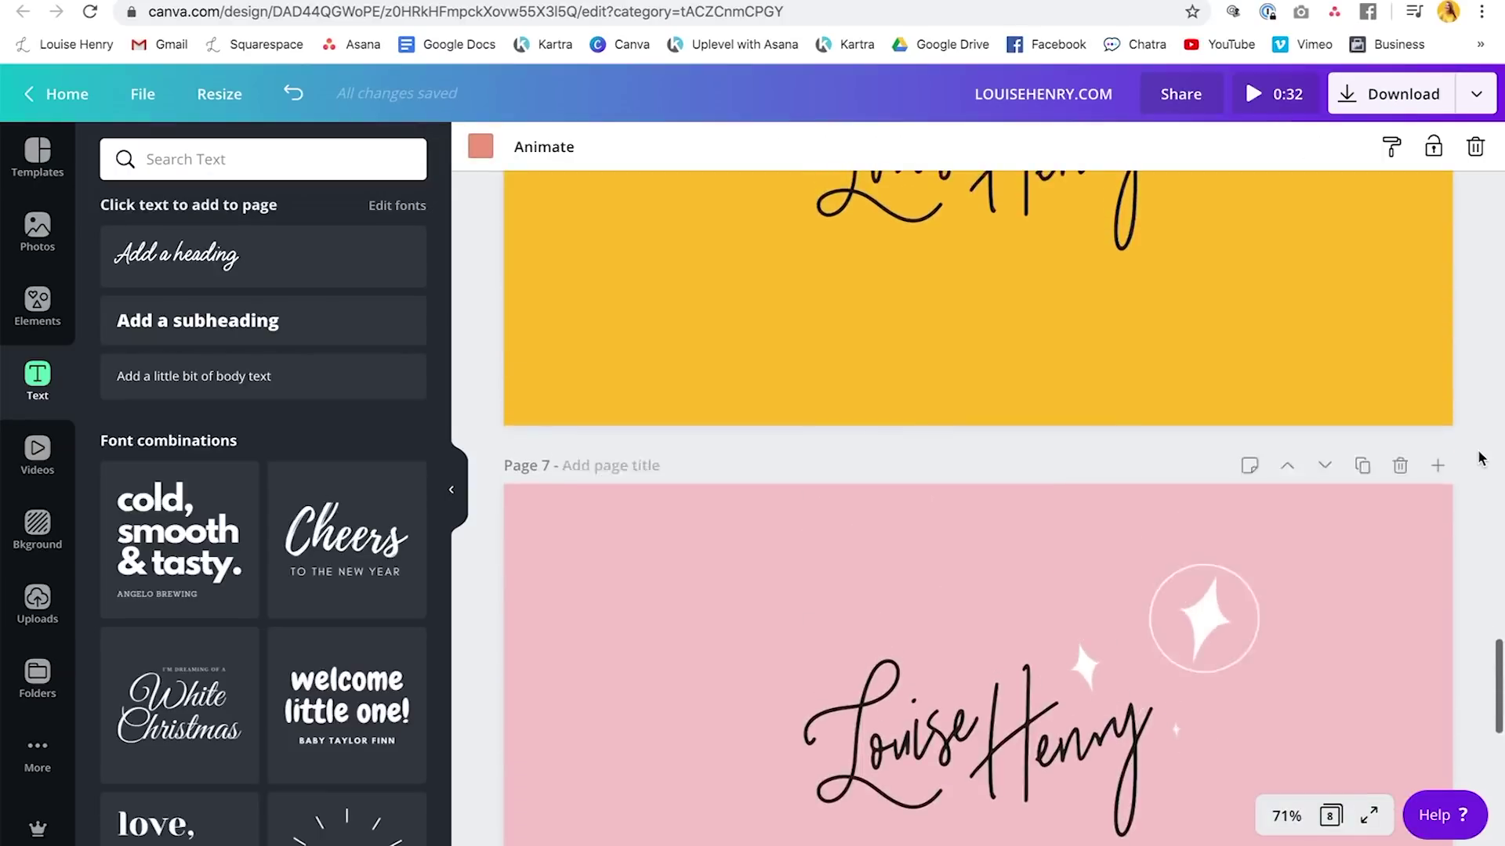
pyautogui.scroll(10, 1478, 457)
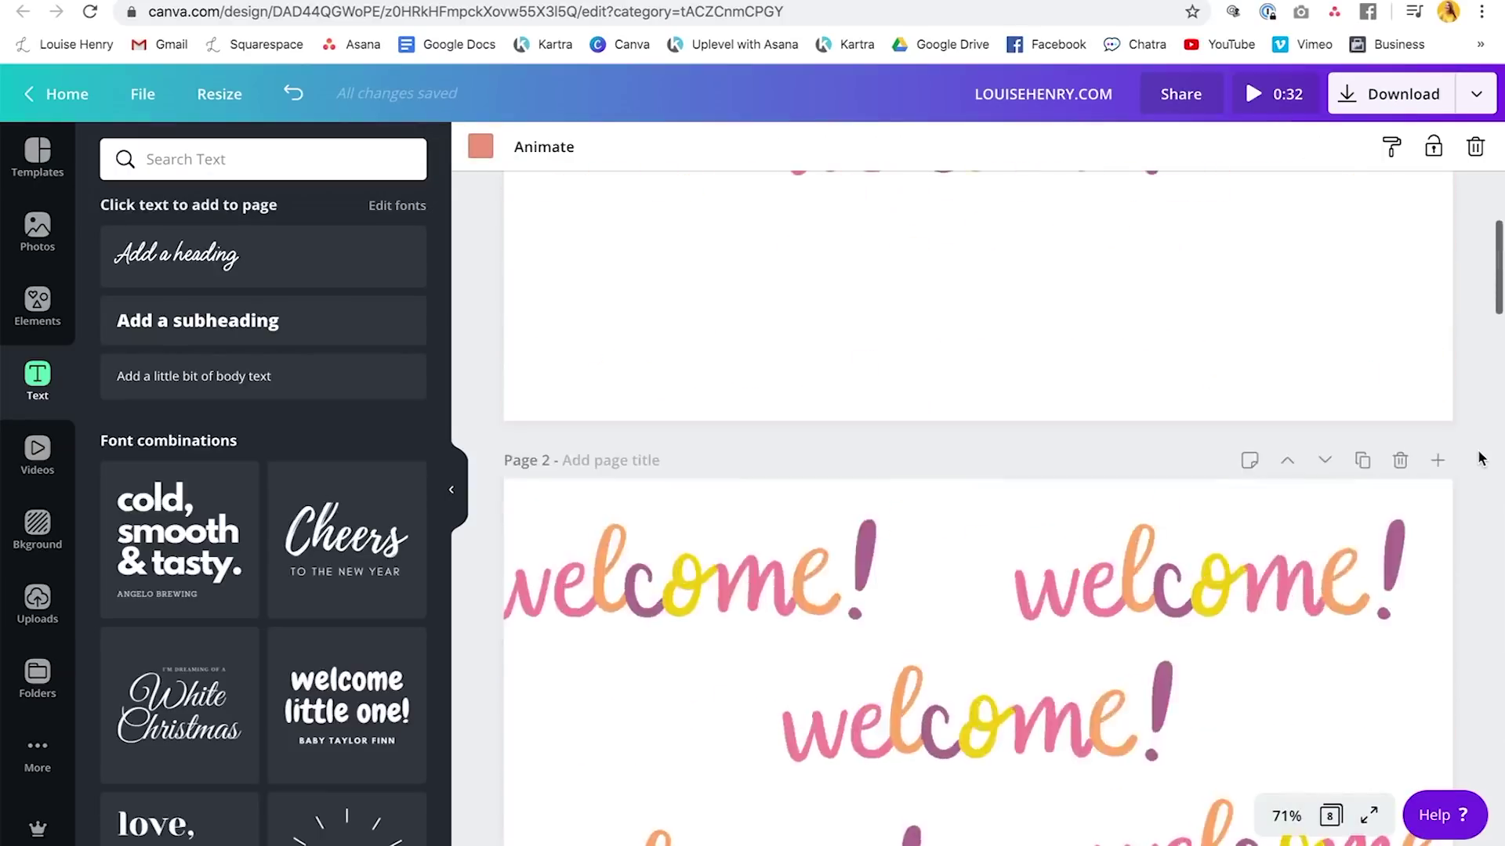
pyautogui.click(1379, 107)
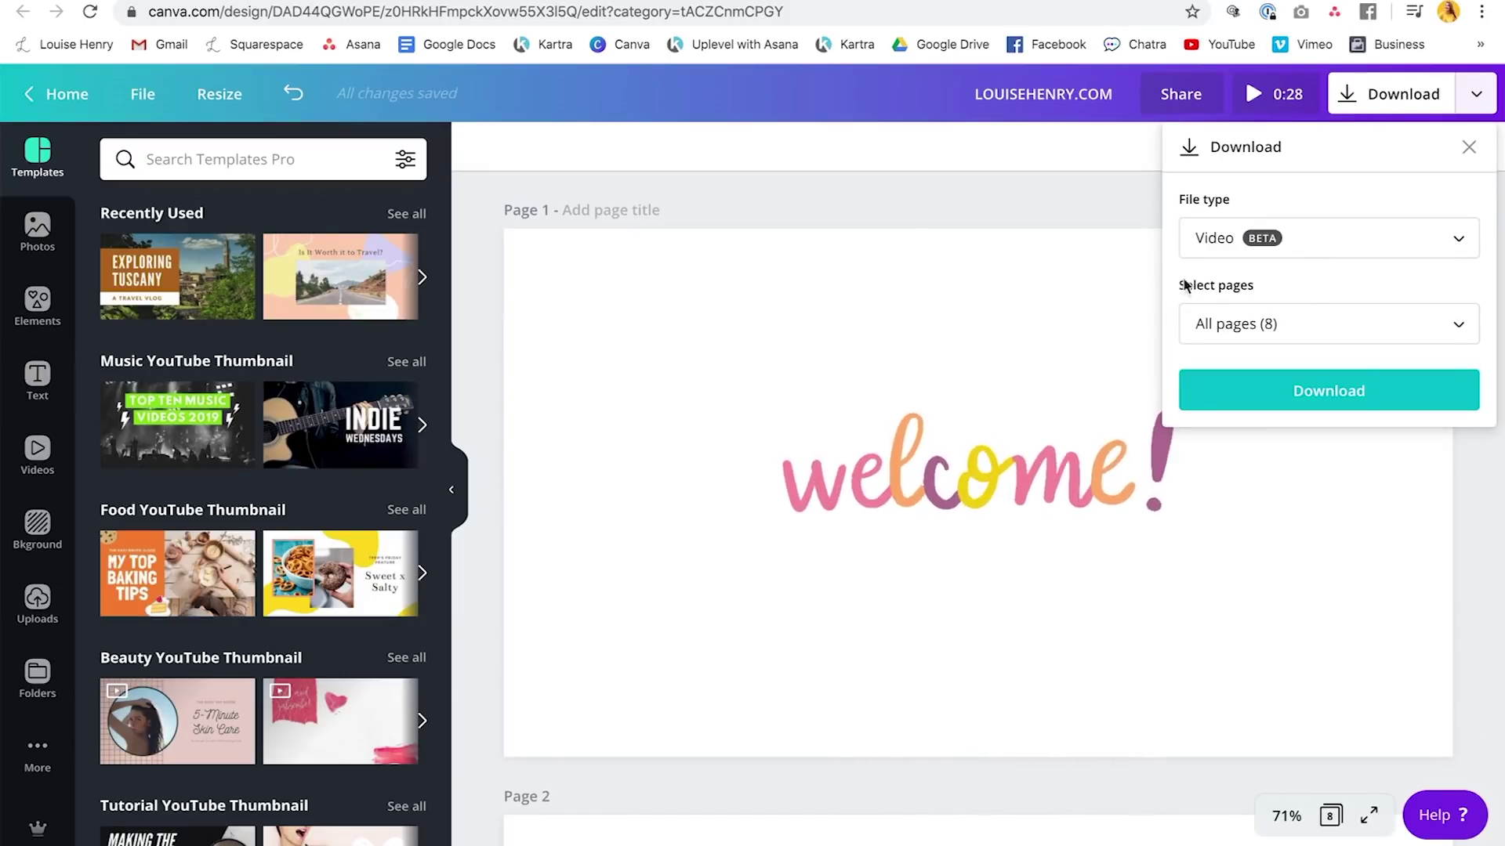
pyautogui.click(1323, 406)
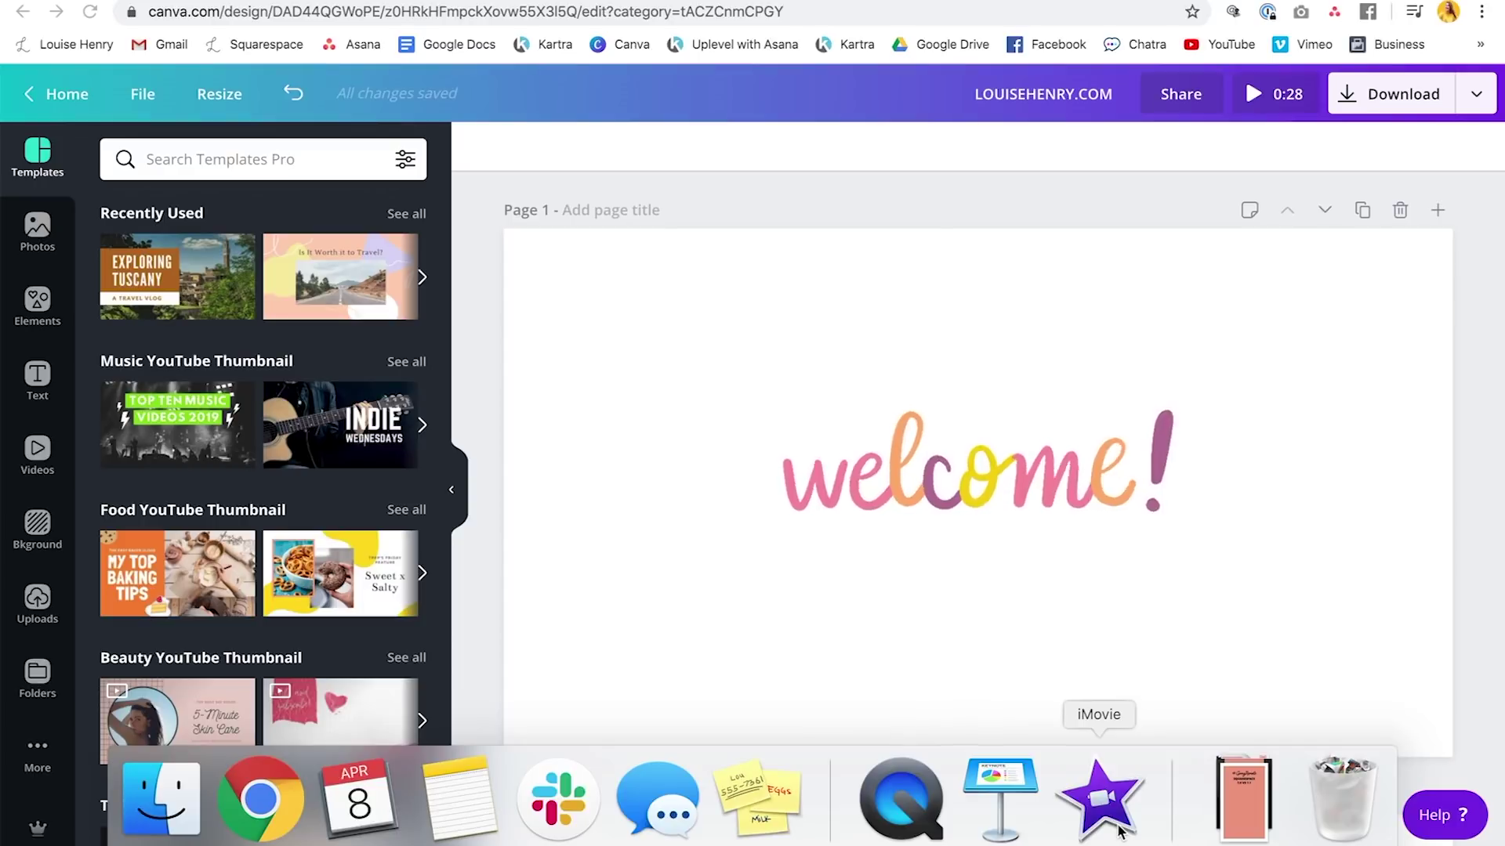
# Drag LOUISEHENRY.COM.mp4 from Downloads to the start of the iMovie timeline.
pyautogui.click(1120, 830)
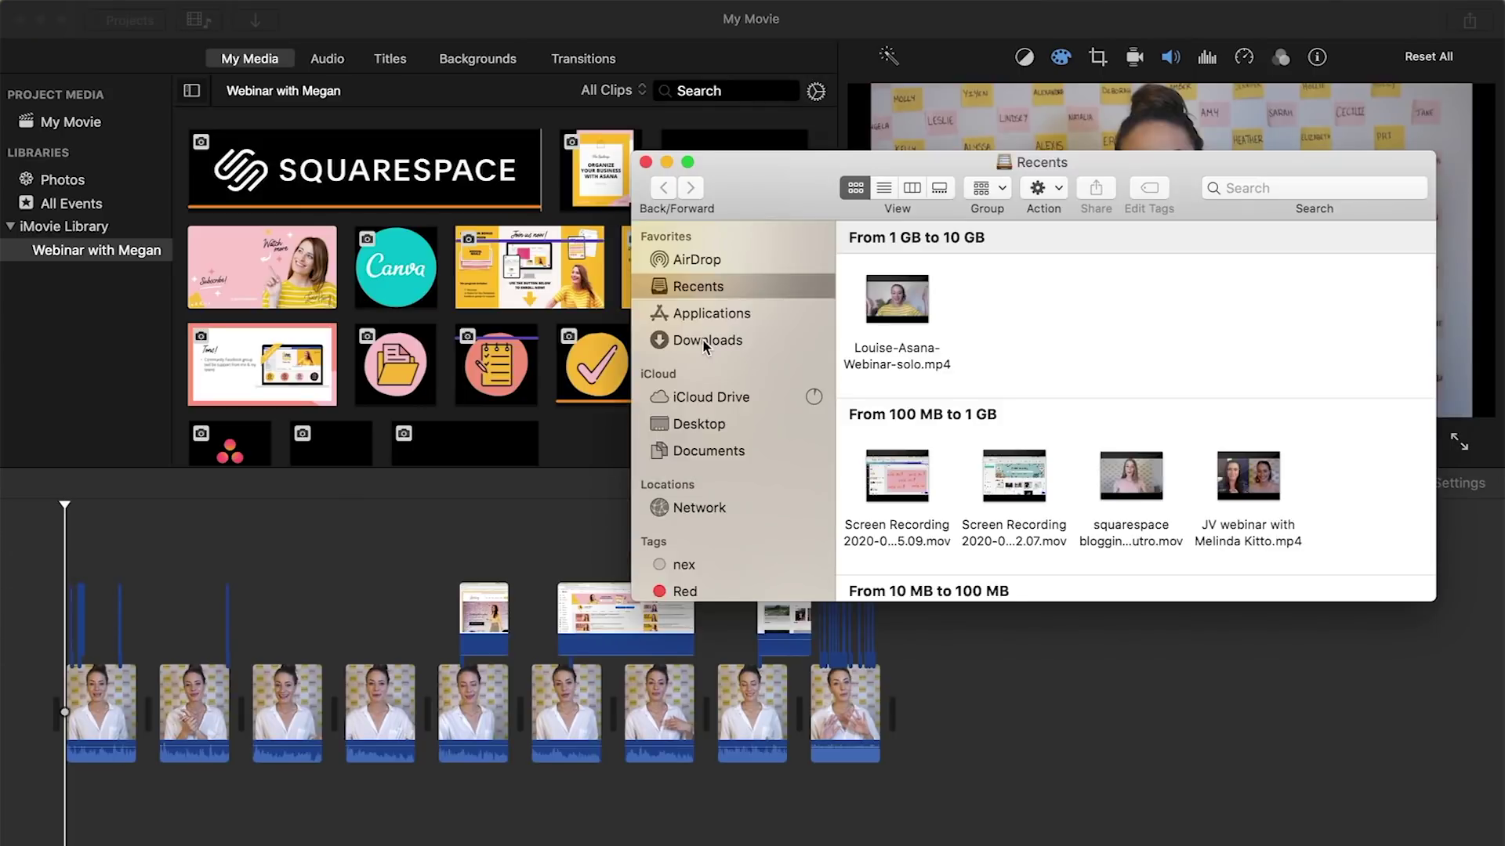
pyautogui.click(702, 338)
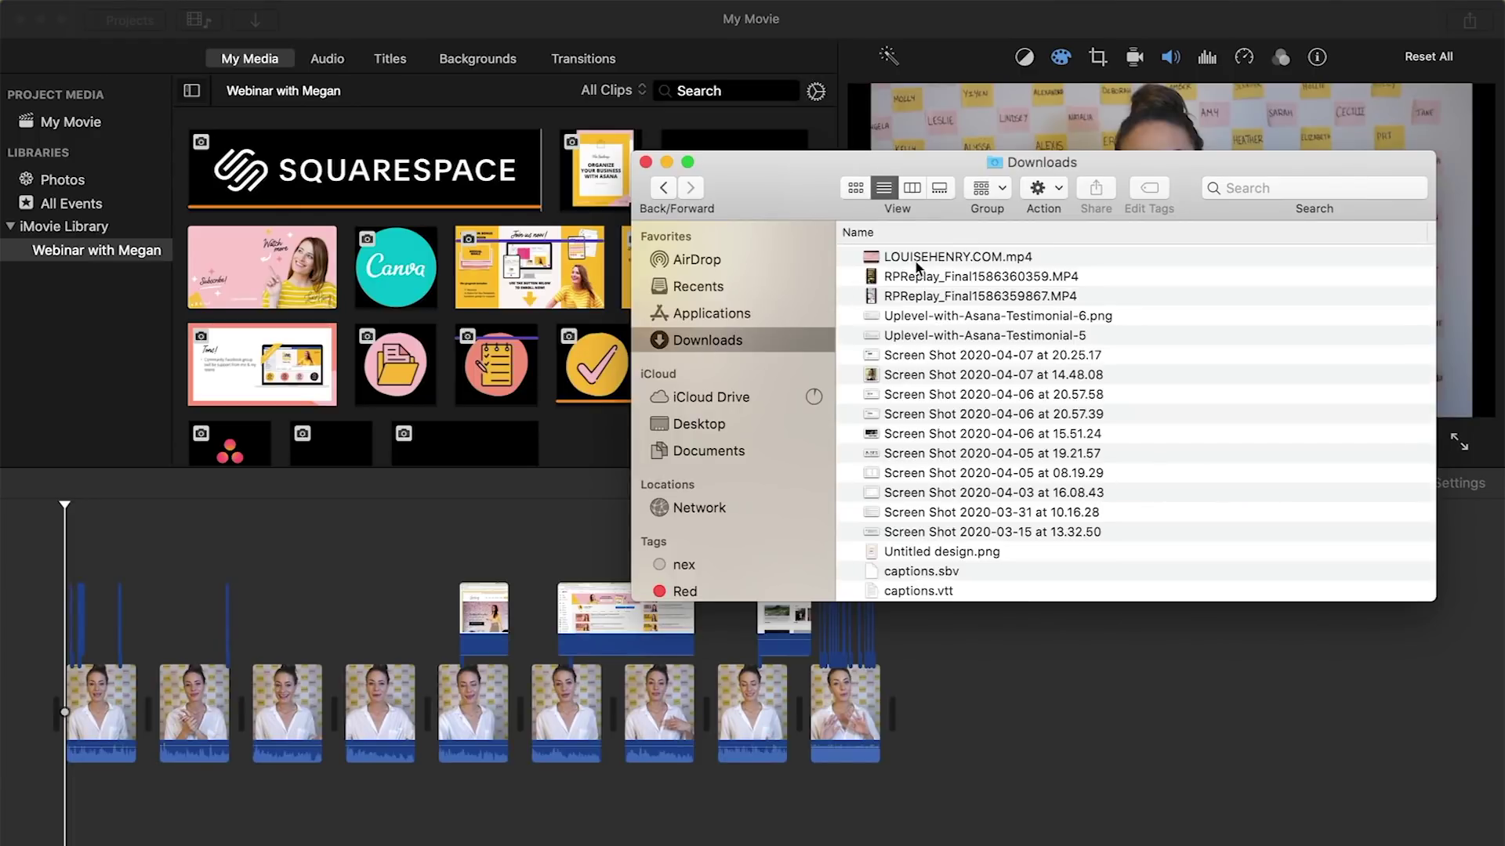
pyautogui.click(940, 260)
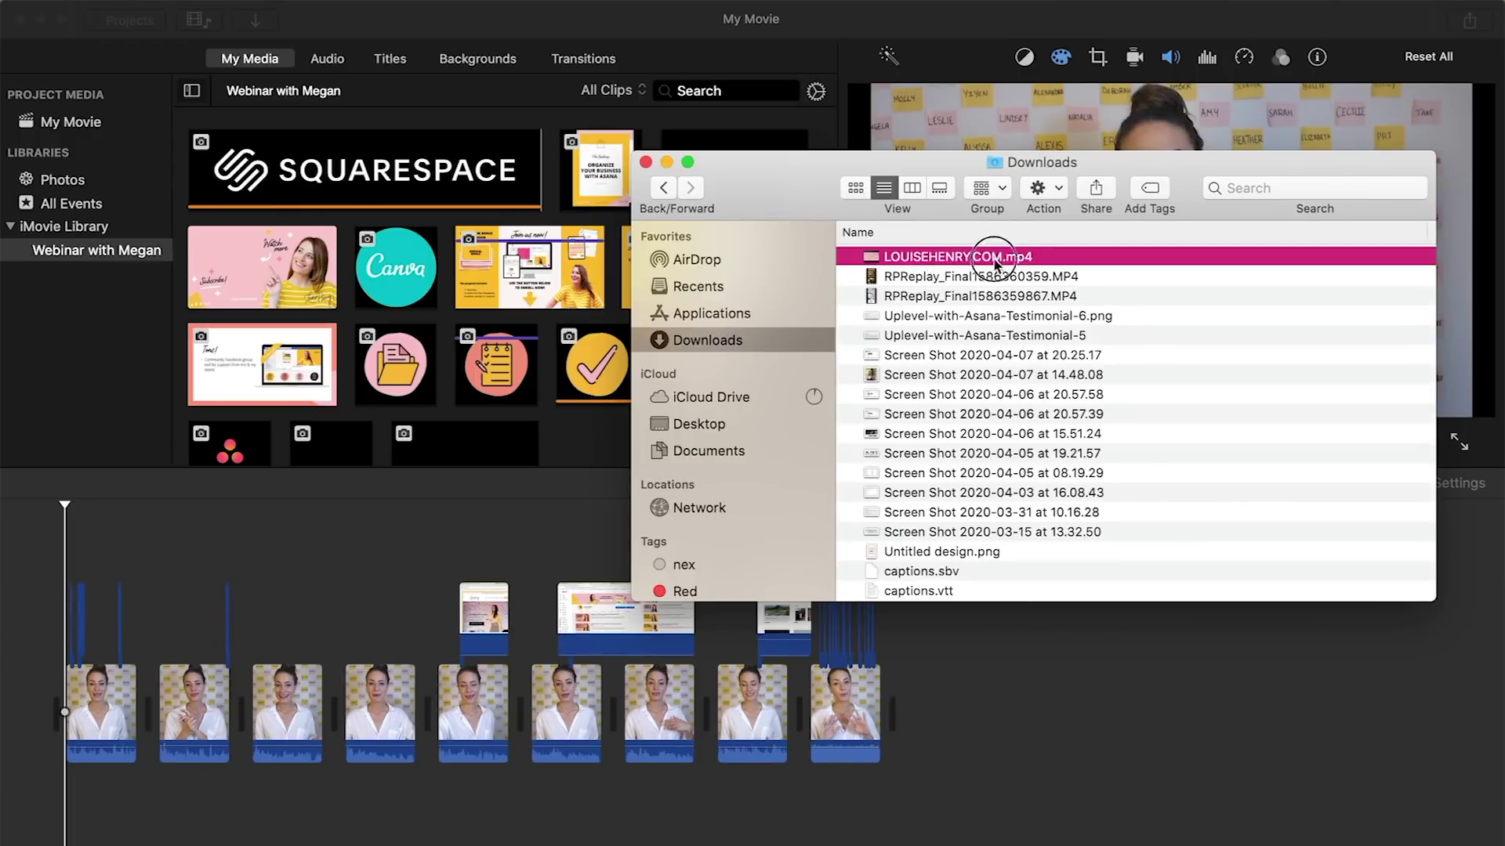
pyautogui.moveTo(995, 262); pyautogui.dragTo(60, 710)
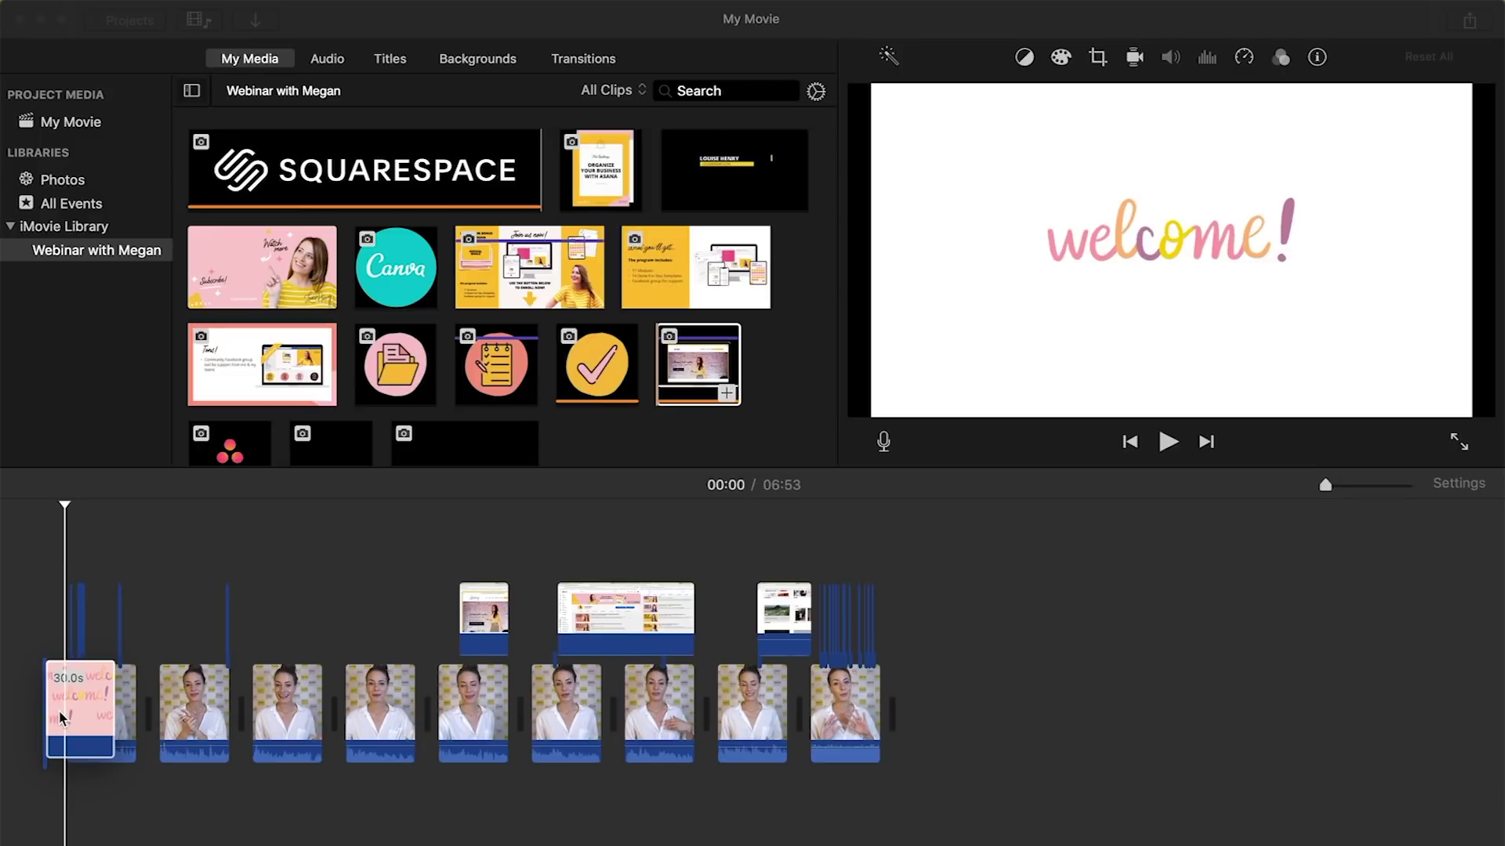
# Split the intro clip at two seconds with Cmd+B and trim the second part's start.
pyautogui.press('super+equal')
pyautogui.press('space')
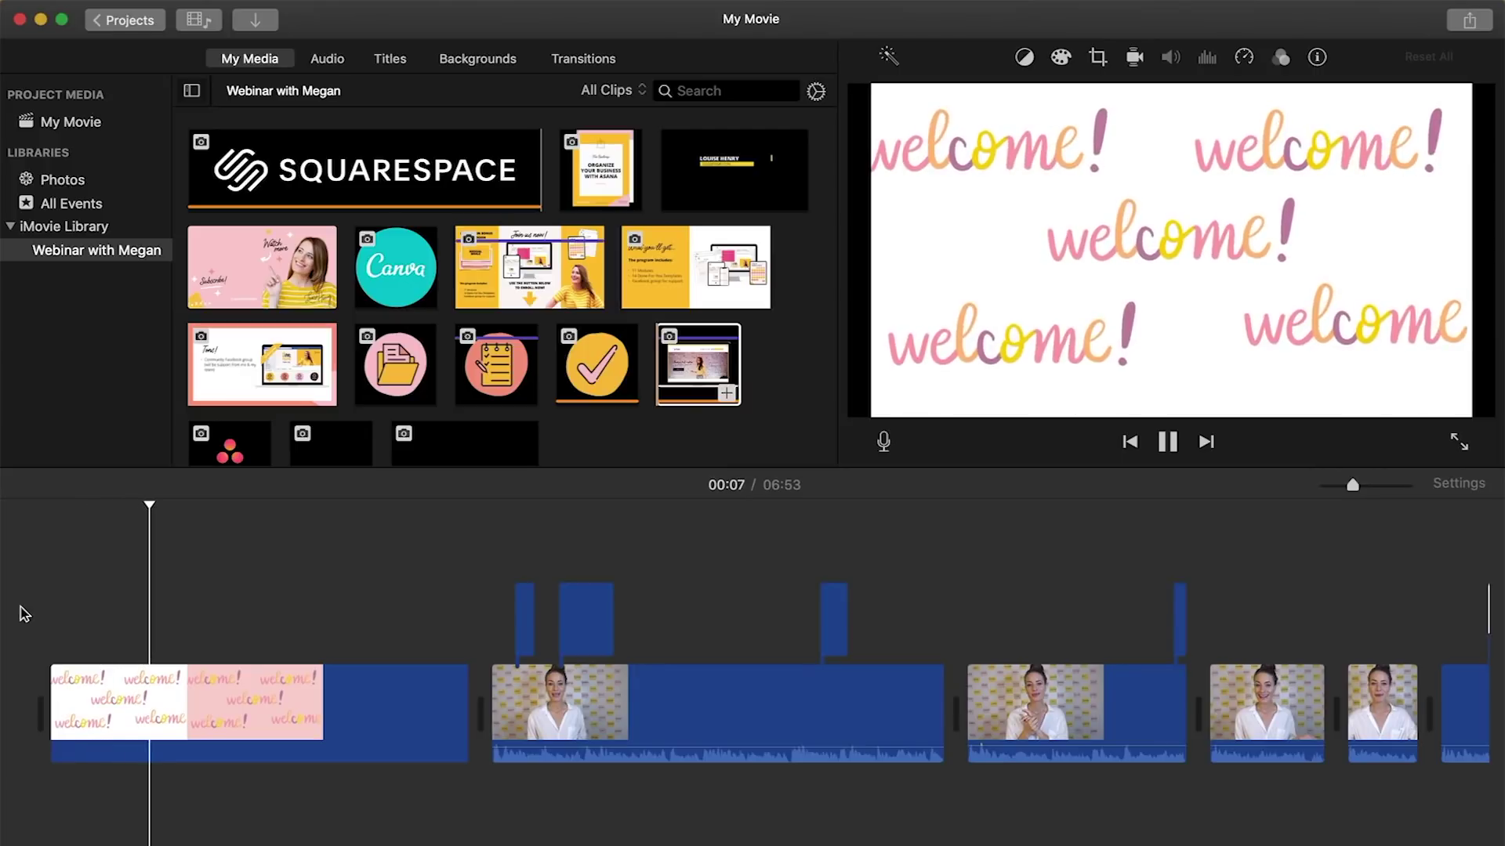
pyautogui.press('space')
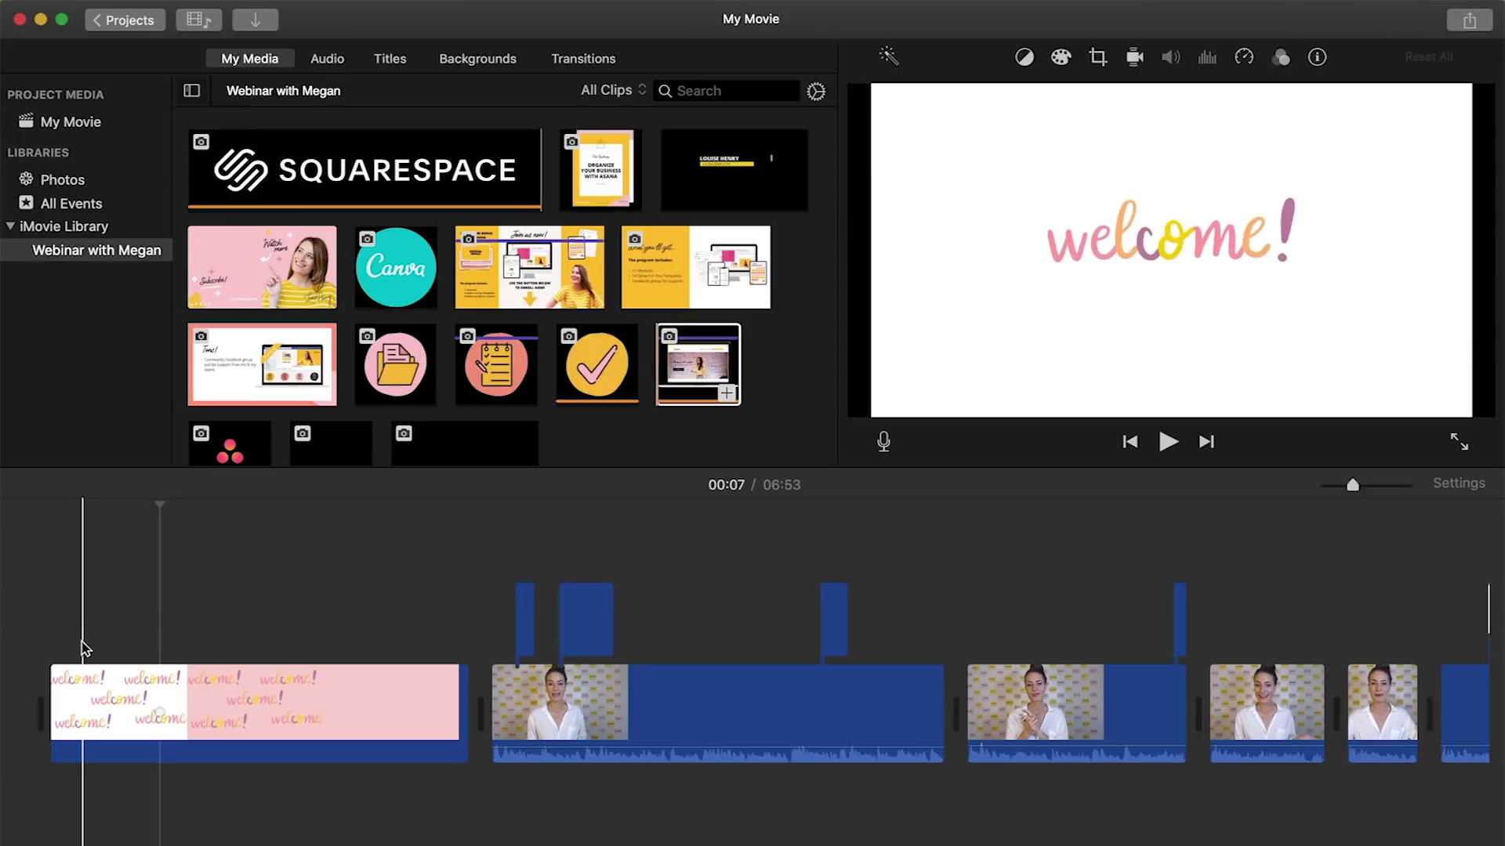
pyautogui.click(79, 650)
pyautogui.click(81, 718)
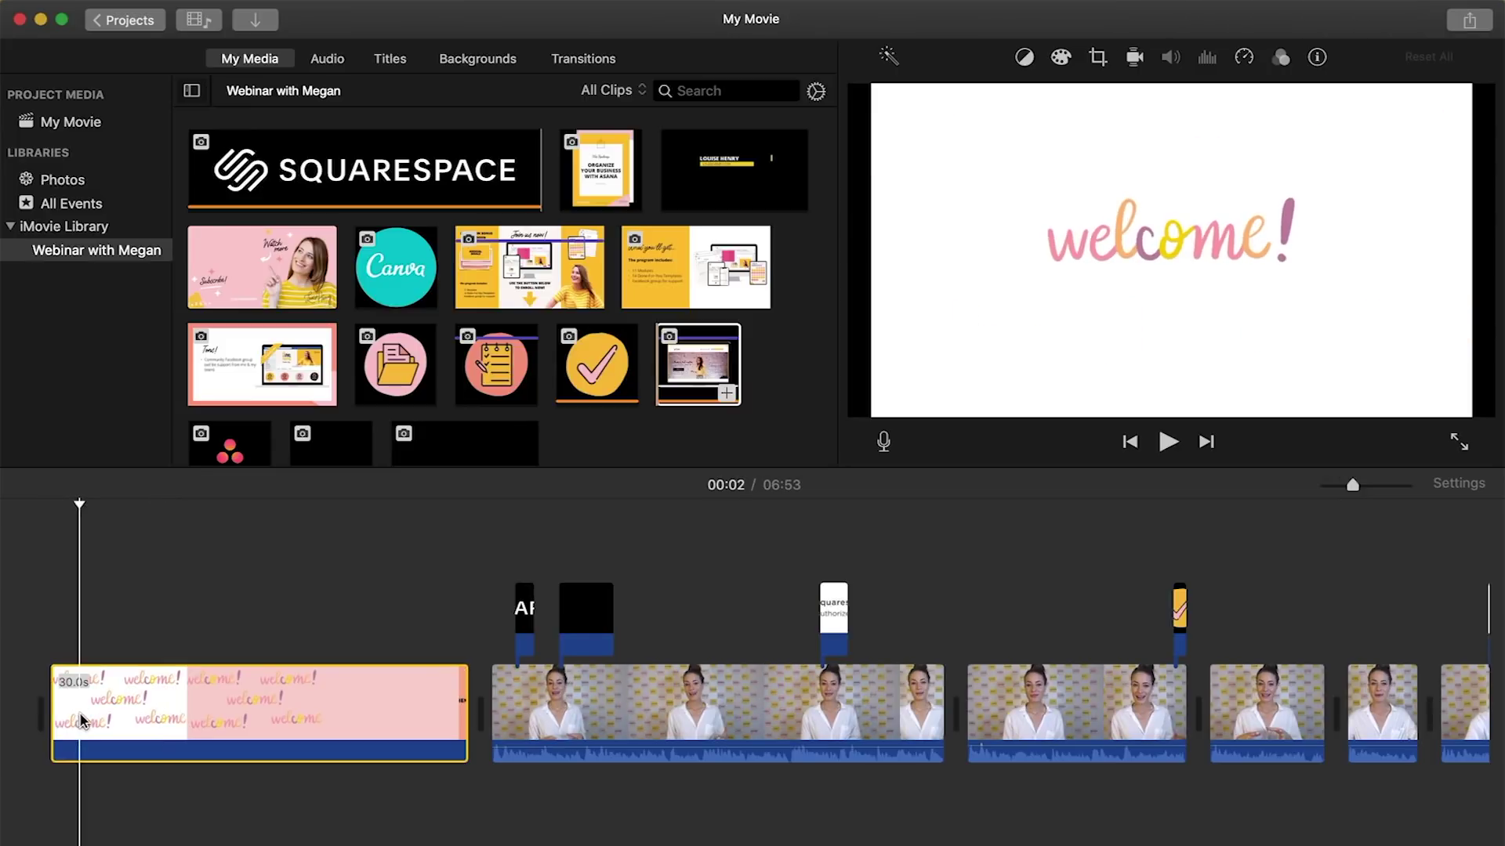
pyautogui.press('super+b')
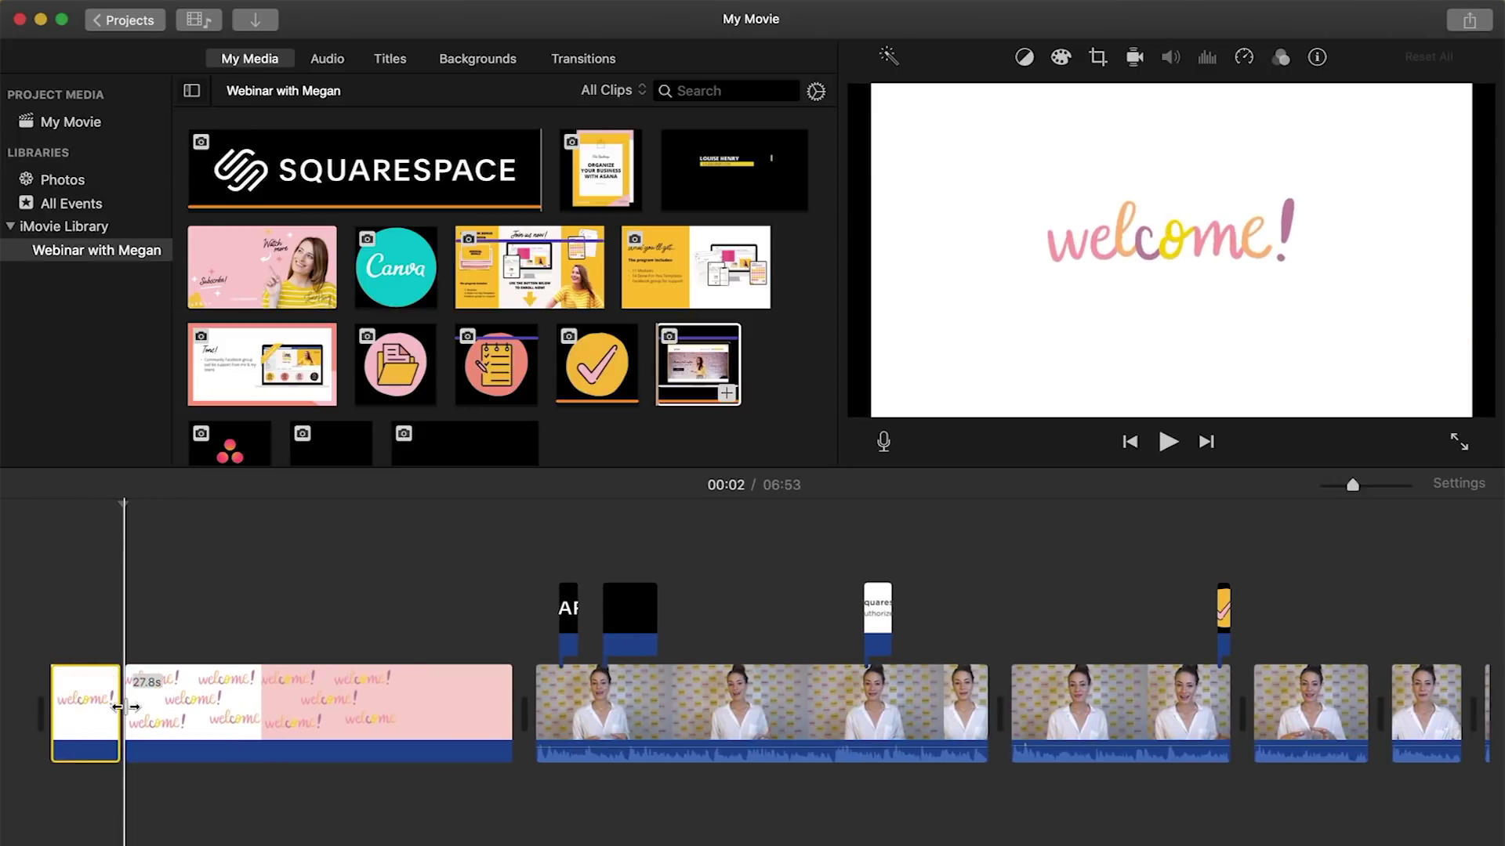
pyautogui.moveTo(129, 707); pyautogui.dragTo(185, 700)
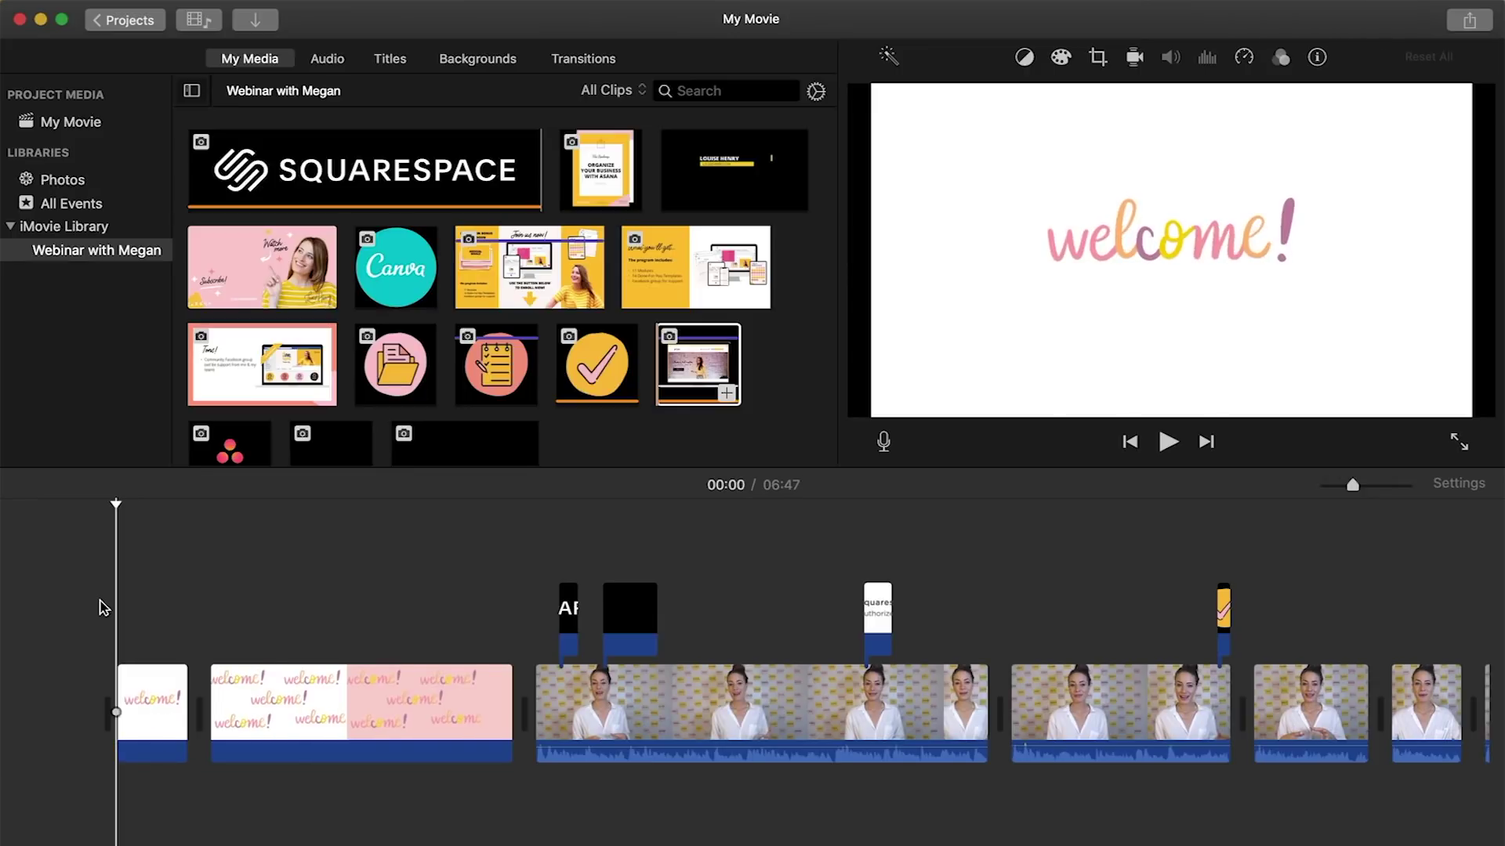